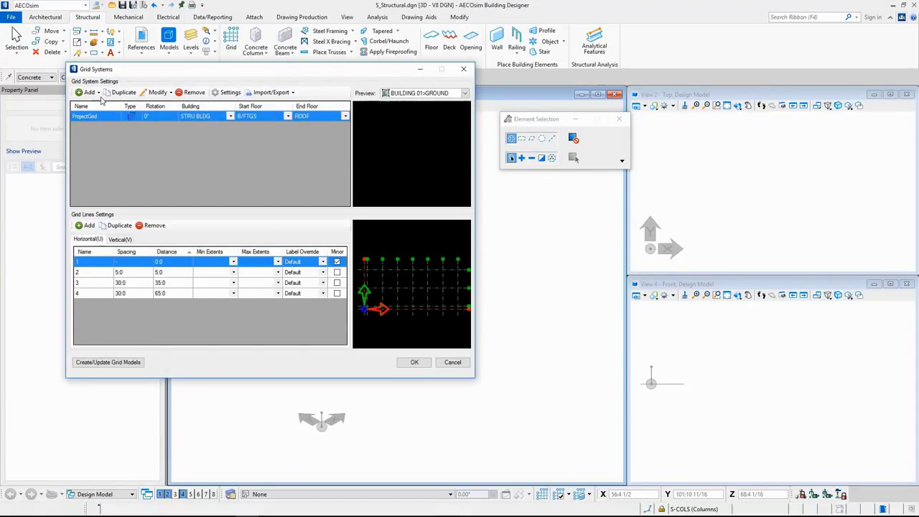
# Step: Examine the available grid types, the grid system settings and ProjectGrid's start and end floor options, leaving the Grid Systems dialog without changes
pyautogui.click(99, 93)
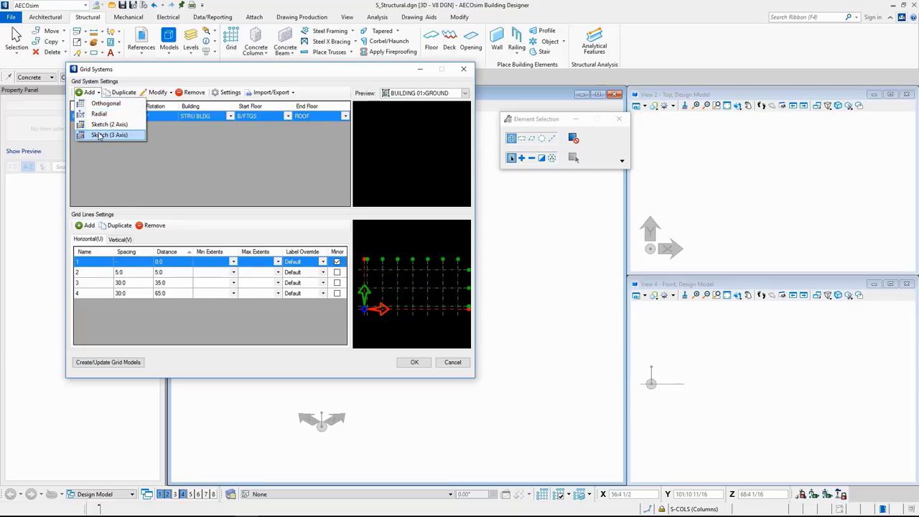
pyautogui.press('Escape')
pyautogui.click(227, 92)
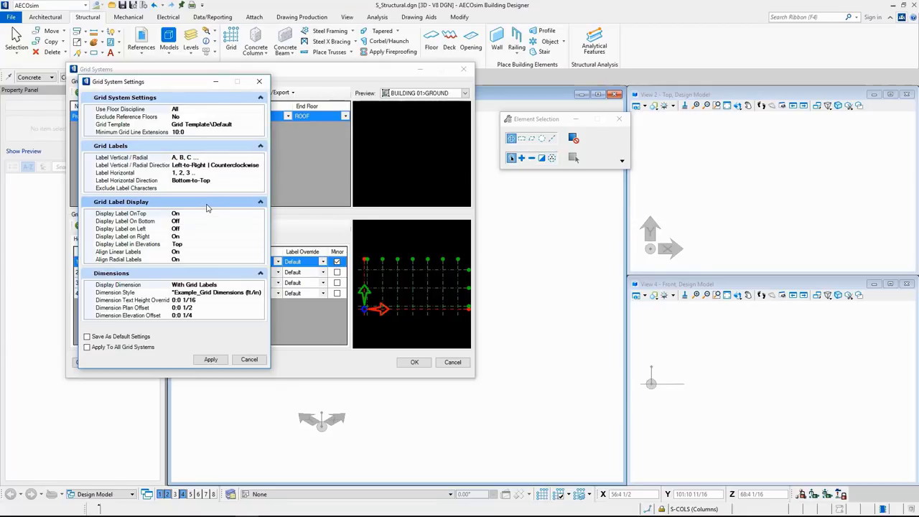
pyautogui.click(249, 359)
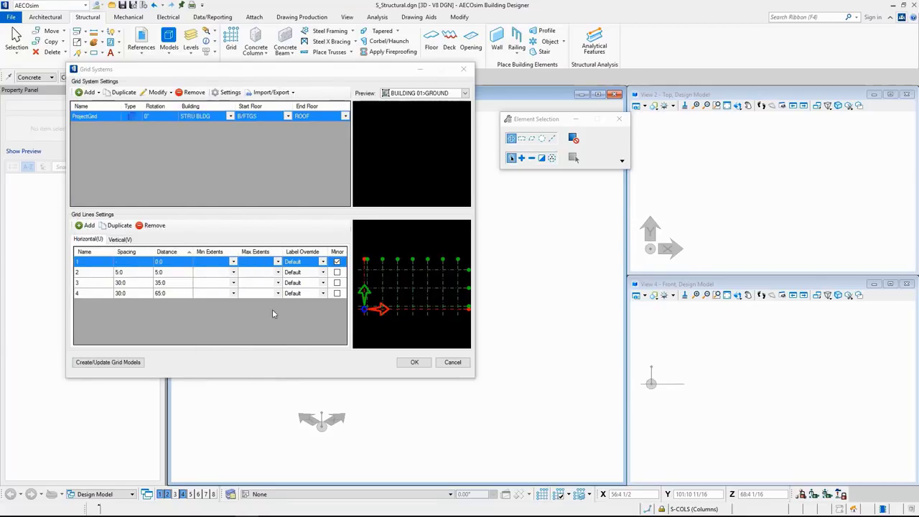
pyautogui.click(288, 117)
pyautogui.click(283, 126)
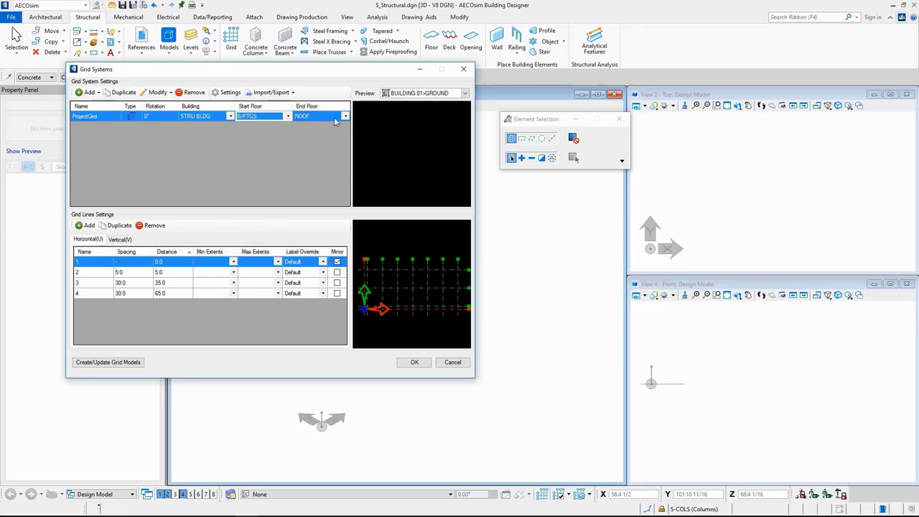
pyautogui.click(345, 117)
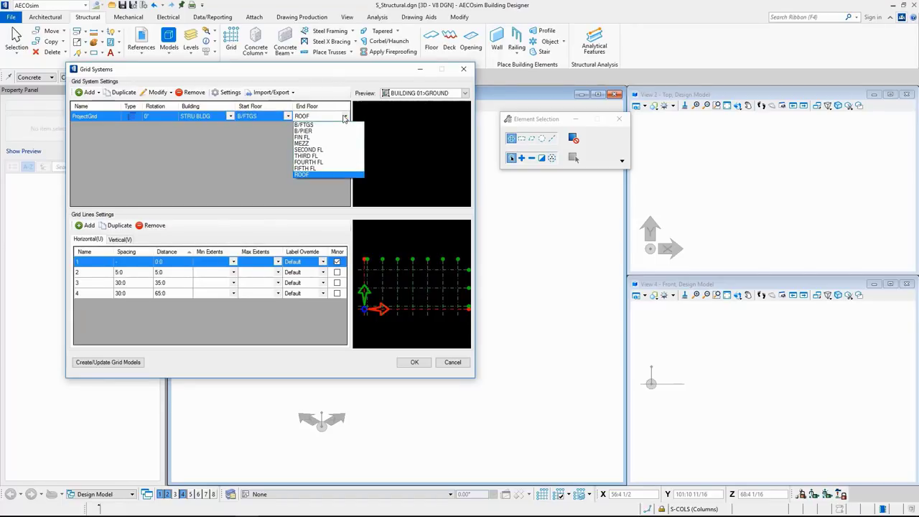
pyautogui.click(352, 87)
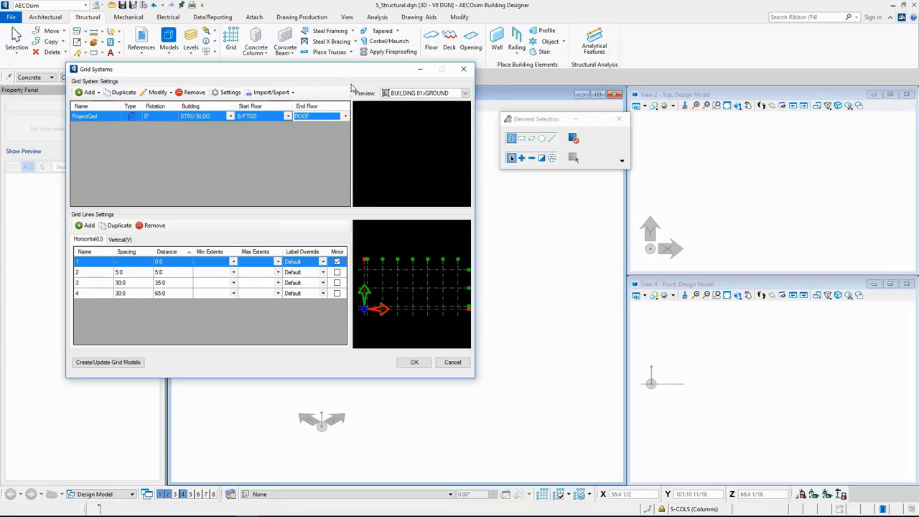
pyautogui.click(447, 362)
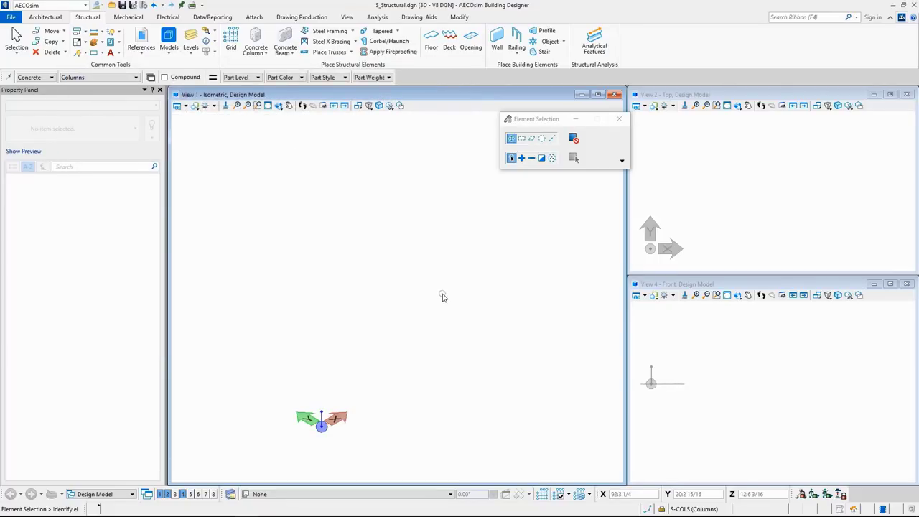
# Step: Make the B/FTGS floor of STRU BLDG the active floor
pyautogui.click(450, 494)
pyautogui.scroll(-5, 443, 465)
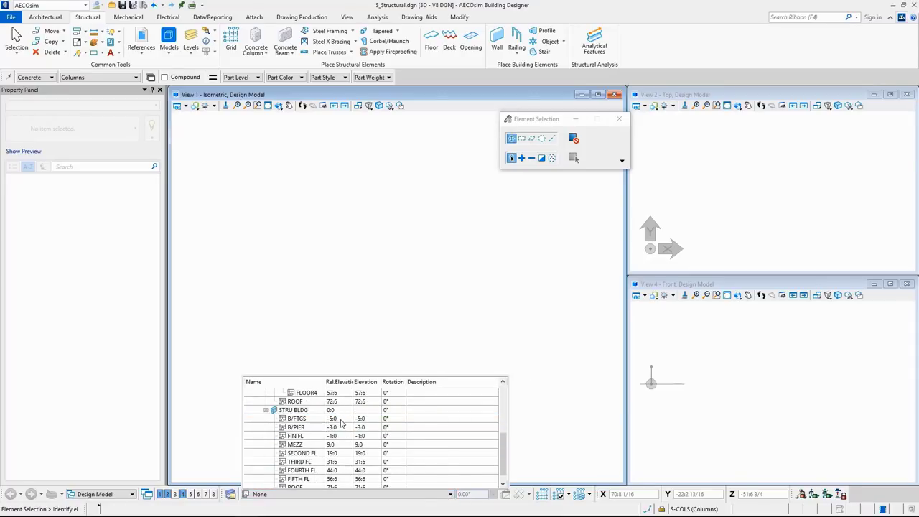
pyautogui.click(341, 419)
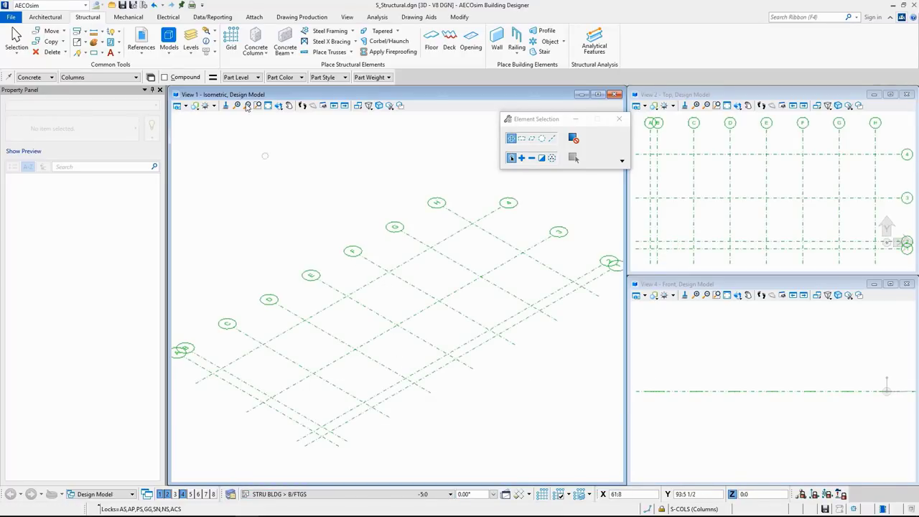
# Step: Start a rectangular concrete pier with the F48x48 section from PROJSHAPES and check its structural data
pyautogui.click(257, 54)
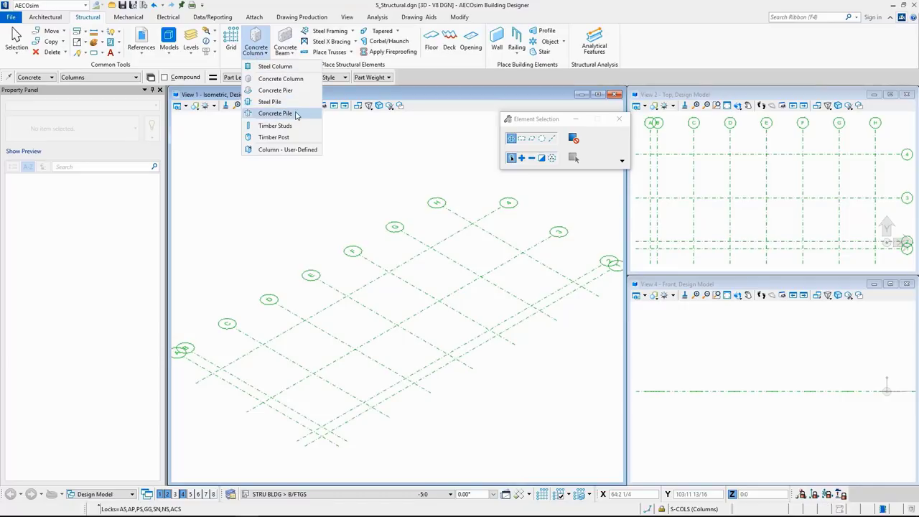
pyautogui.click(283, 90)
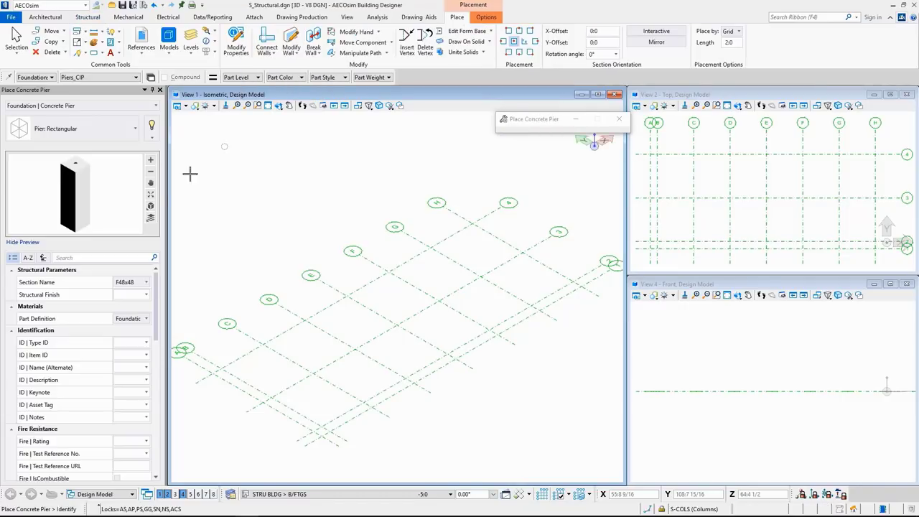
pyautogui.click(149, 282)
pyautogui.click(167, 300)
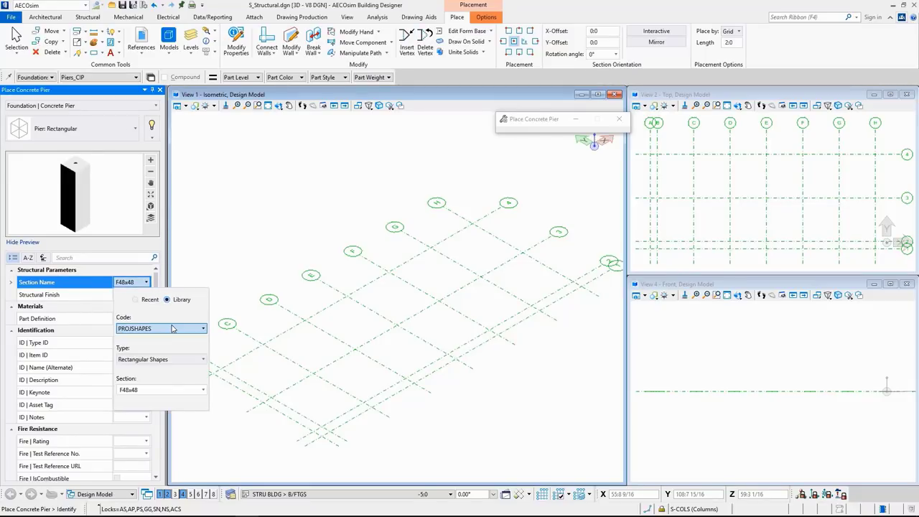
pyautogui.click(203, 390)
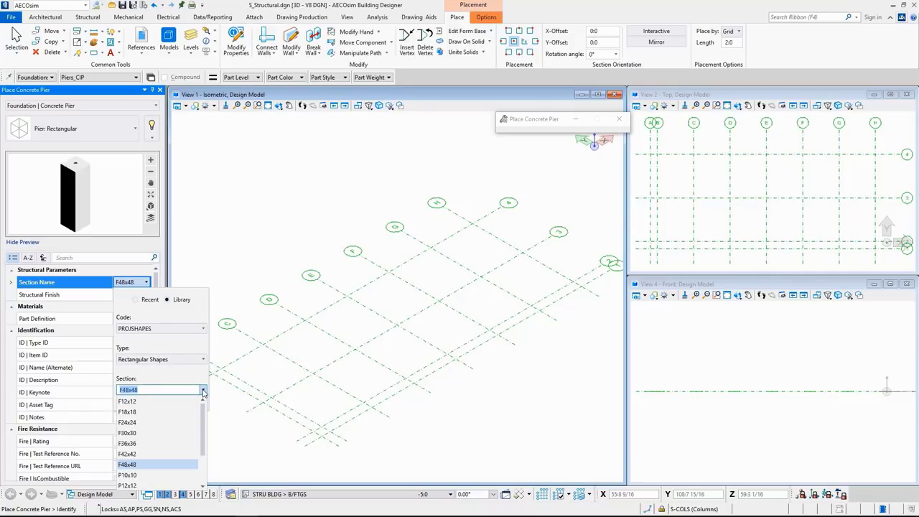
pyautogui.click(212, 263)
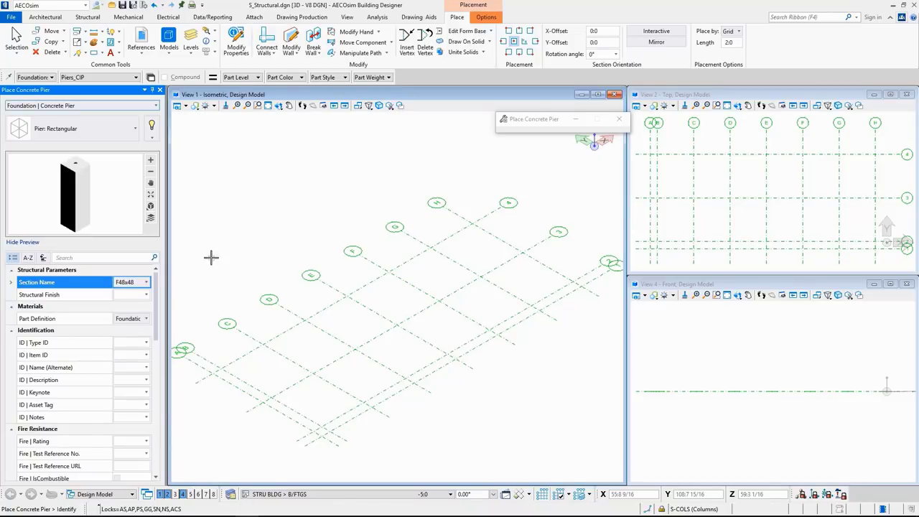
pyautogui.moveTo(157, 287); pyautogui.dragTo(163, 439)
pyautogui.click(133, 329)
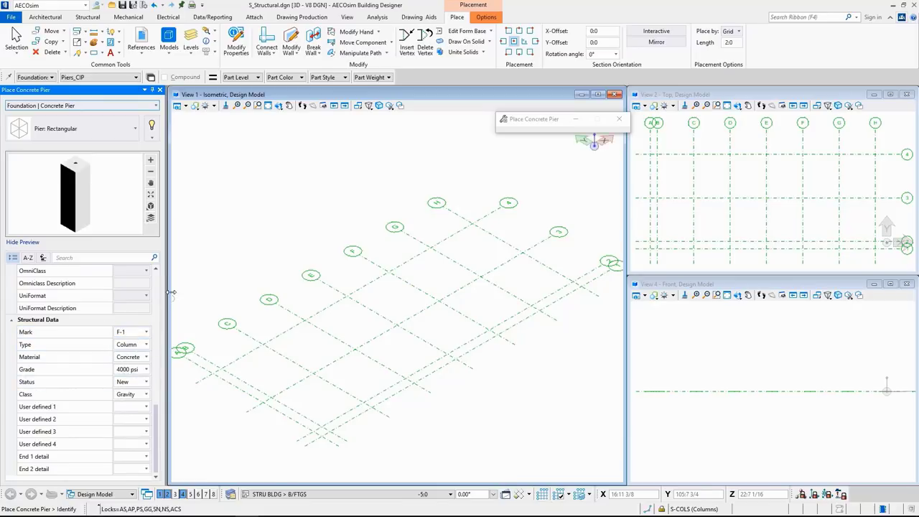
# Step: Place 2:0 long piers by grid at every intersection of grid lines A to H with lines 2 to 4
pyautogui.click(730, 43)
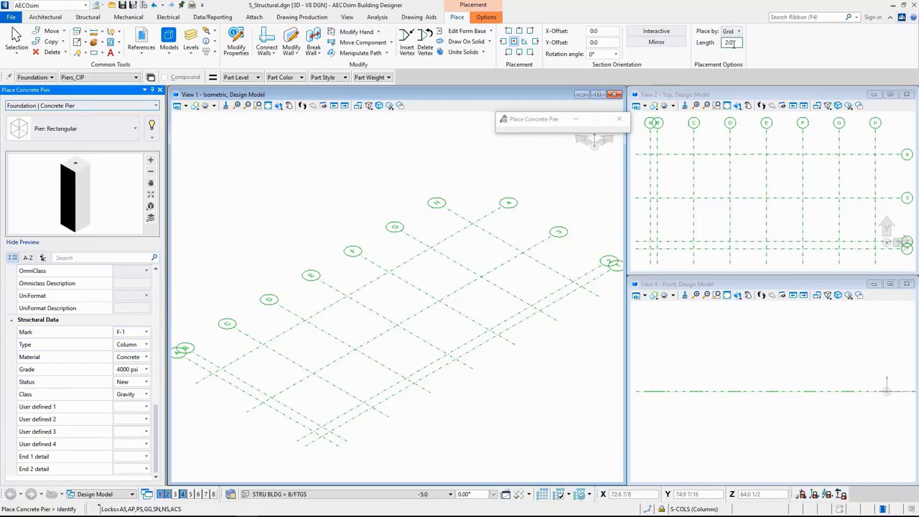
pyautogui.press('BackSpace')
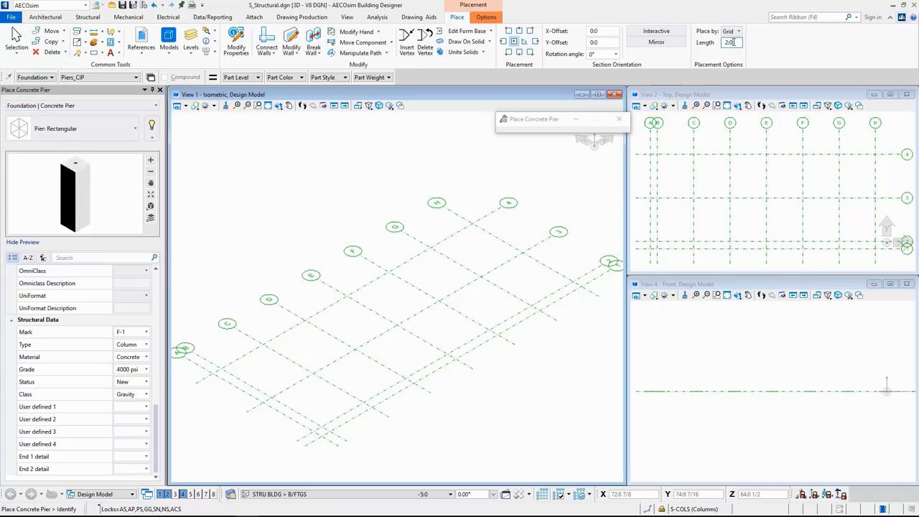
pyautogui.click(697, 106)
pyautogui.click(642, 145)
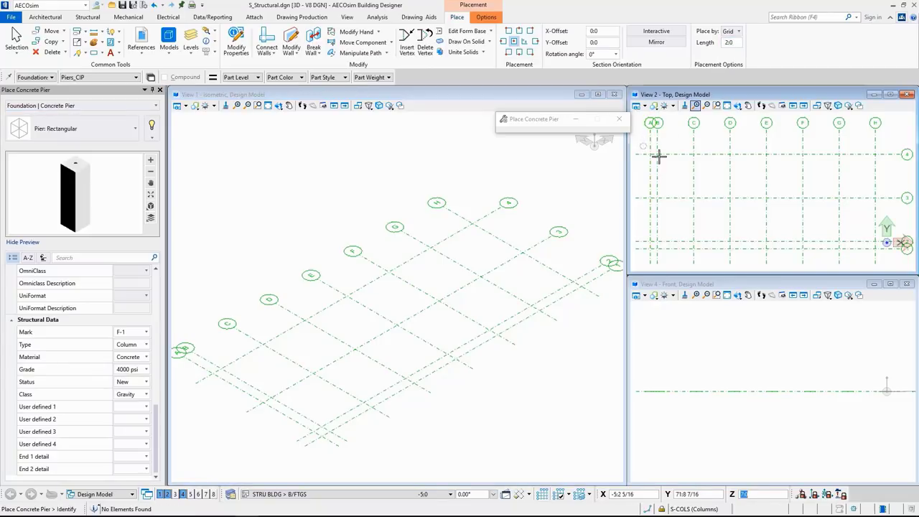
pyautogui.click(881, 245)
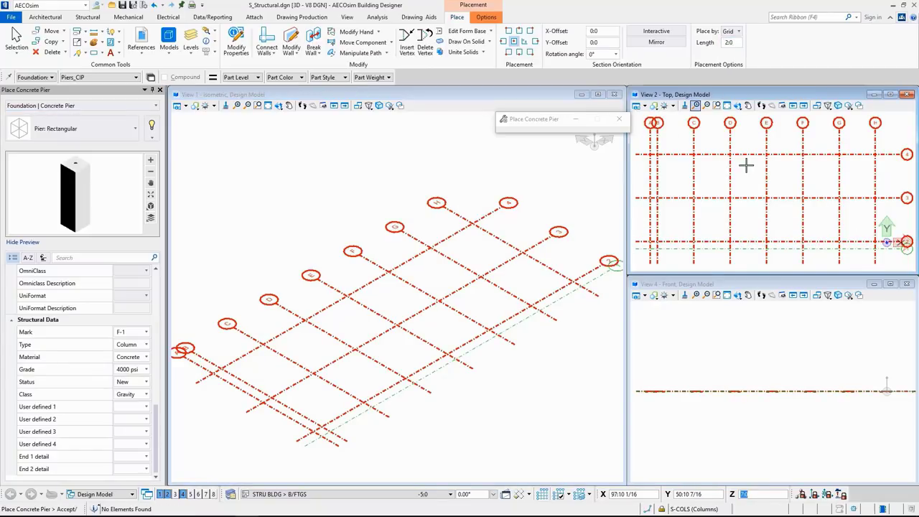
pyautogui.click(569, 178)
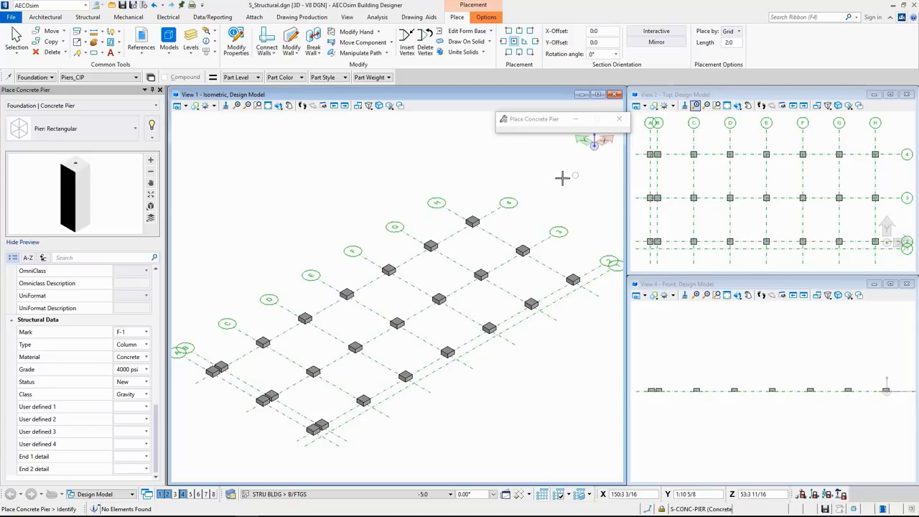
# Step: Make the B/PIER floor of STRU BLDG active and start placing a concrete column
pyautogui.click(401, 494)
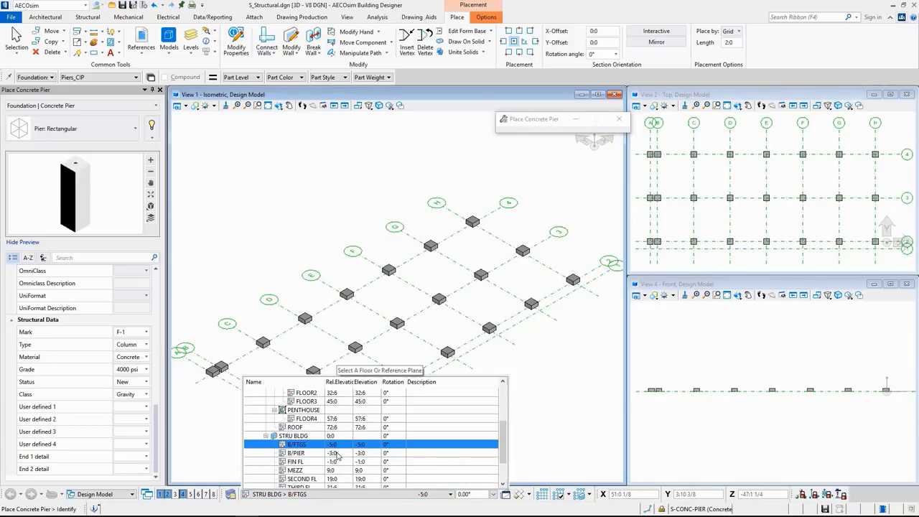
pyautogui.click(337, 454)
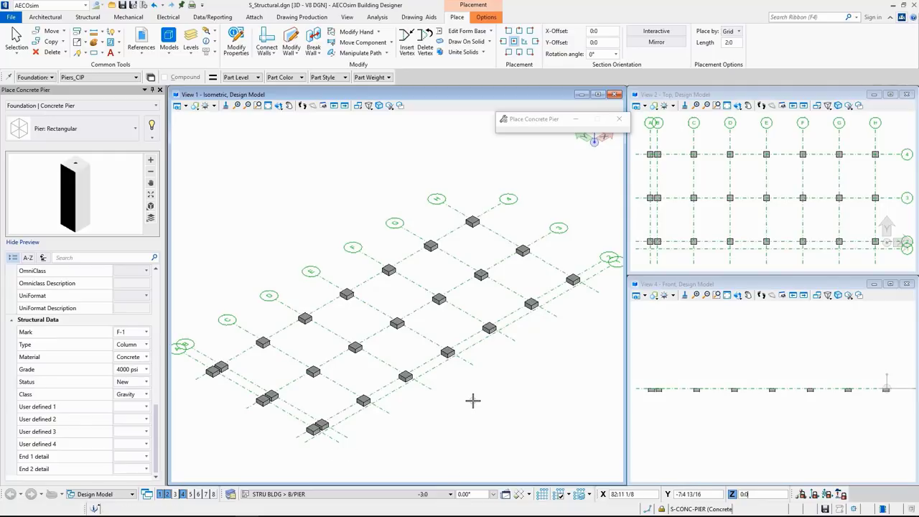
pyautogui.click(87, 17)
pyautogui.click(252, 54)
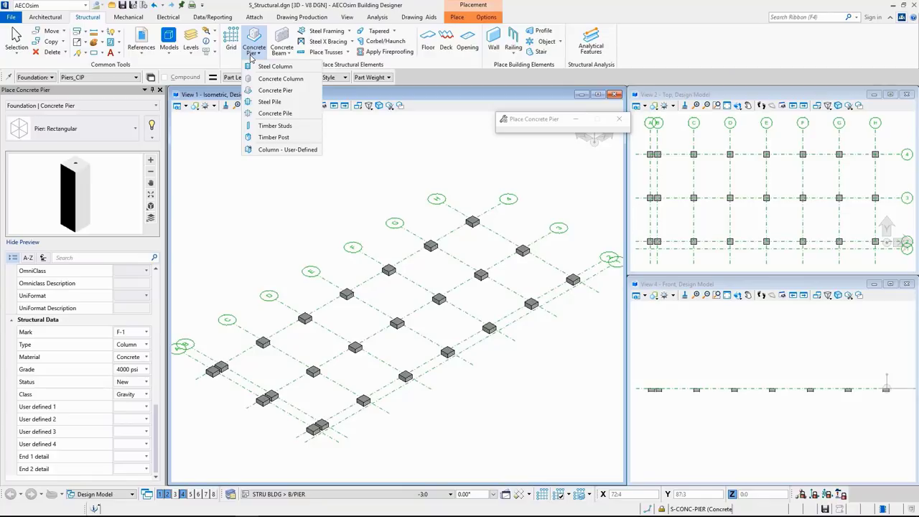
pyautogui.click(281, 79)
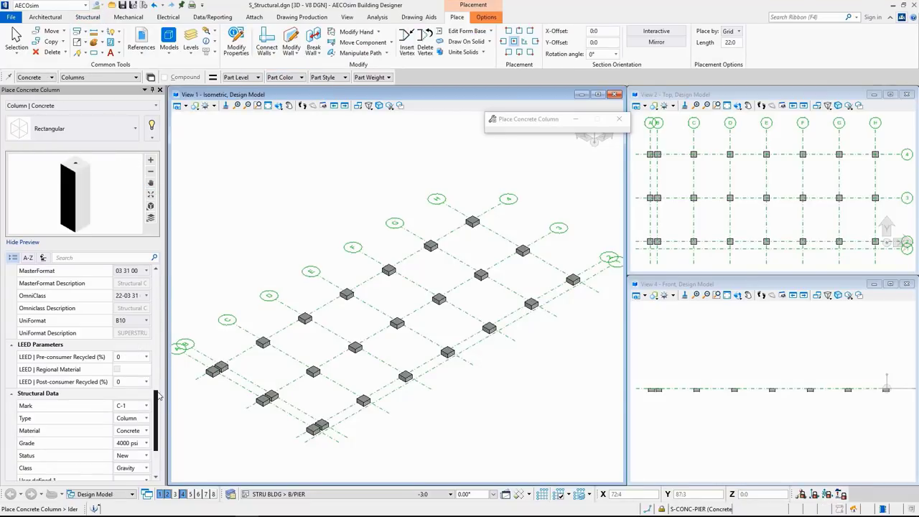
# Step: Place 22:0 long rectangular RECT14x14 concrete columns by grid at every intersection of lines A to H with lines 2 to 4
pyautogui.moveTo(156, 402); pyautogui.dragTo(150, 283)
pyautogui.click(146, 283)
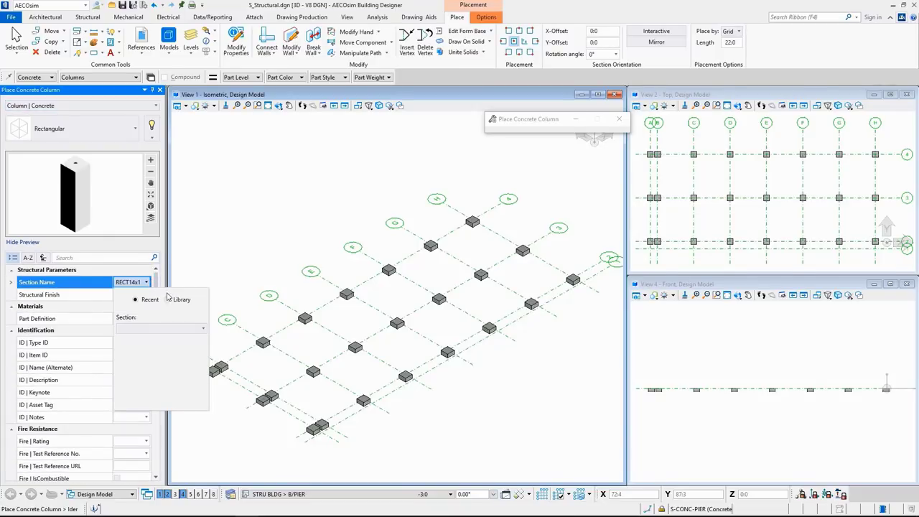
pyautogui.click(167, 299)
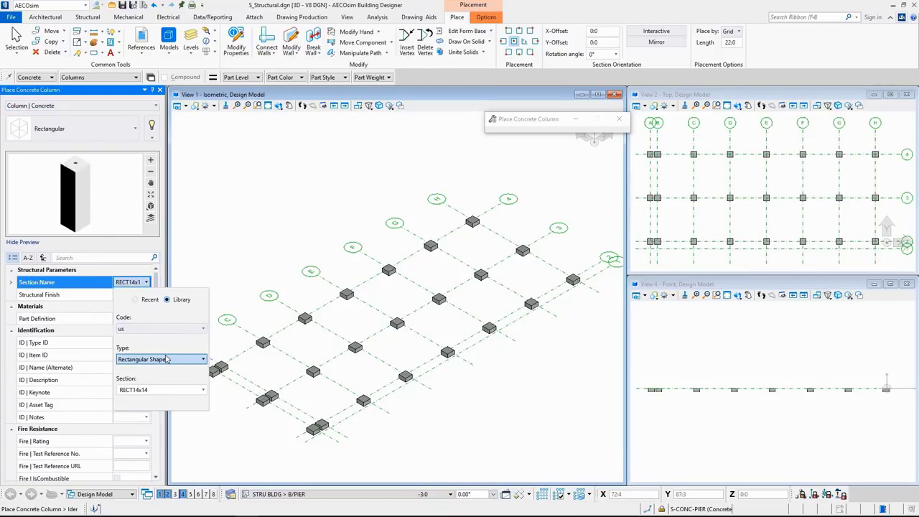
pyautogui.click(148, 282)
pyautogui.moveTo(641, 142)
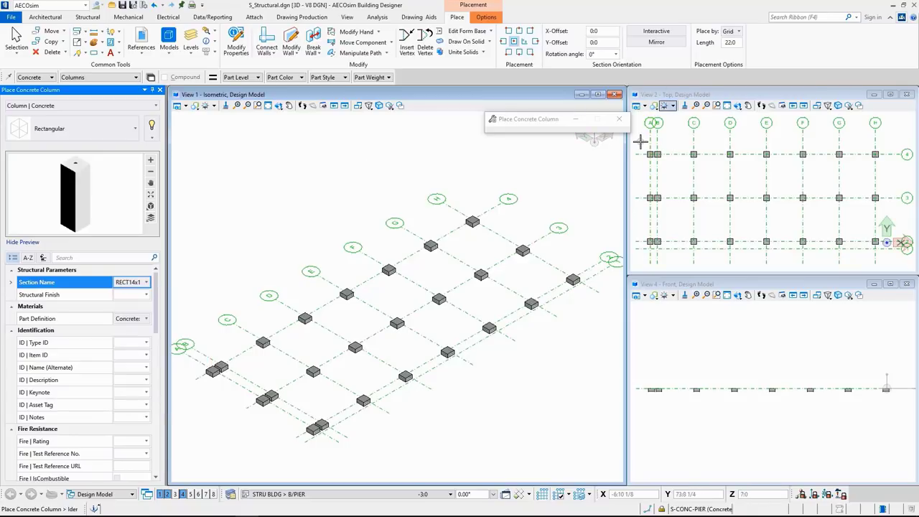
pyautogui.moveTo(641, 142); pyautogui.dragTo(889, 247)
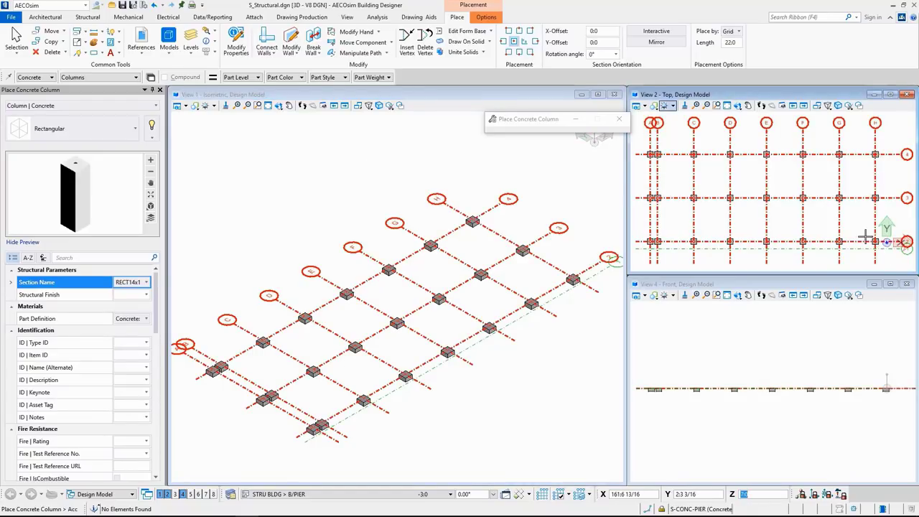
pyautogui.click(551, 166)
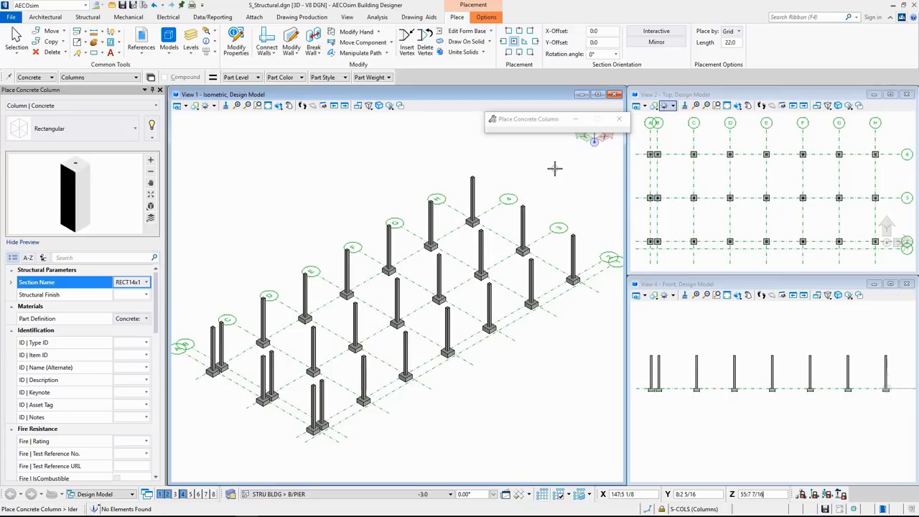
# Step: Start placing a concrete beam of the Beam type and check its RECT14x14 library section and structural data
pyautogui.click(88, 16)
pyautogui.click(283, 40)
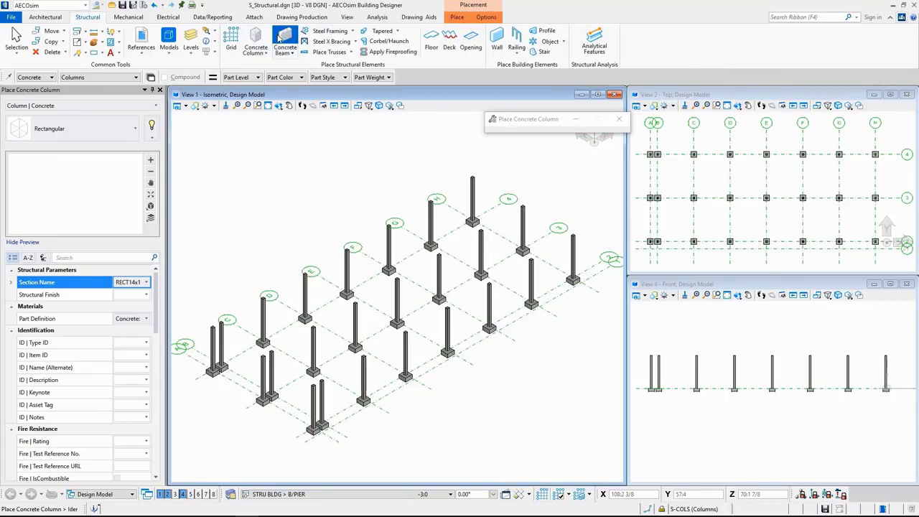
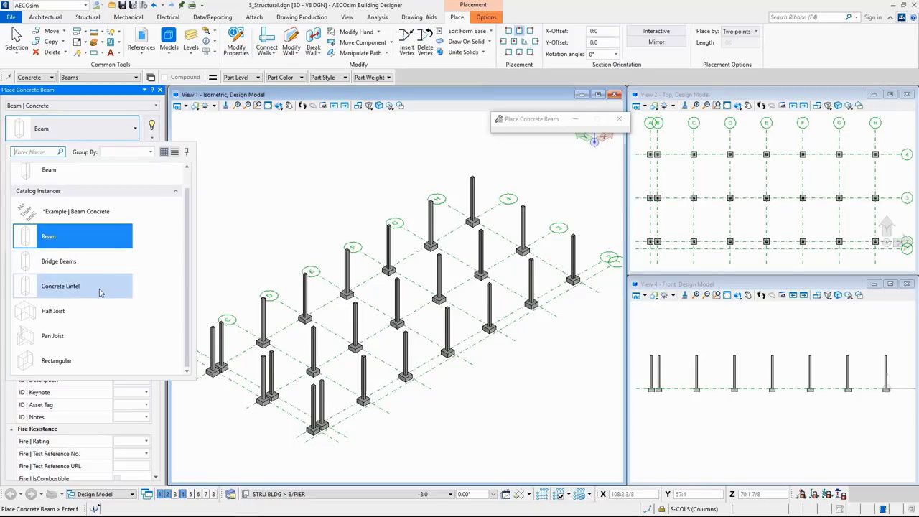
pyautogui.click(125, 104)
pyautogui.click(146, 283)
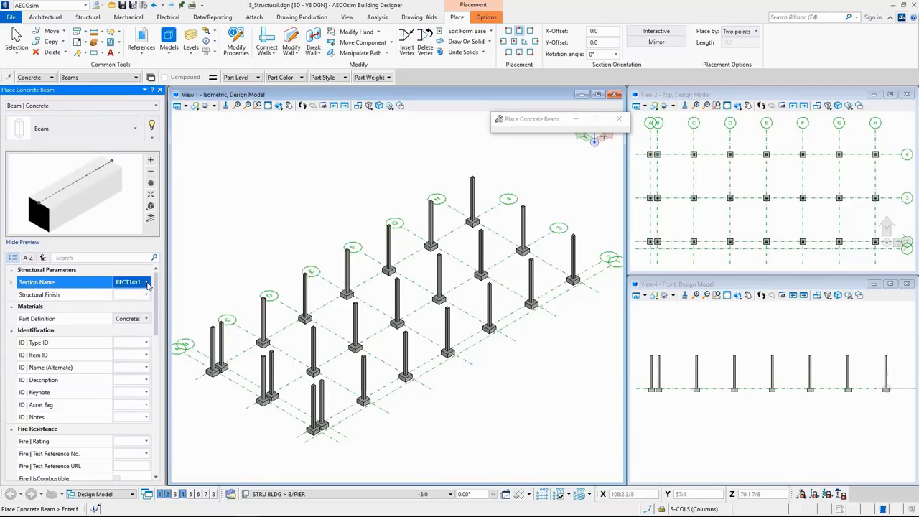
pyautogui.click(167, 299)
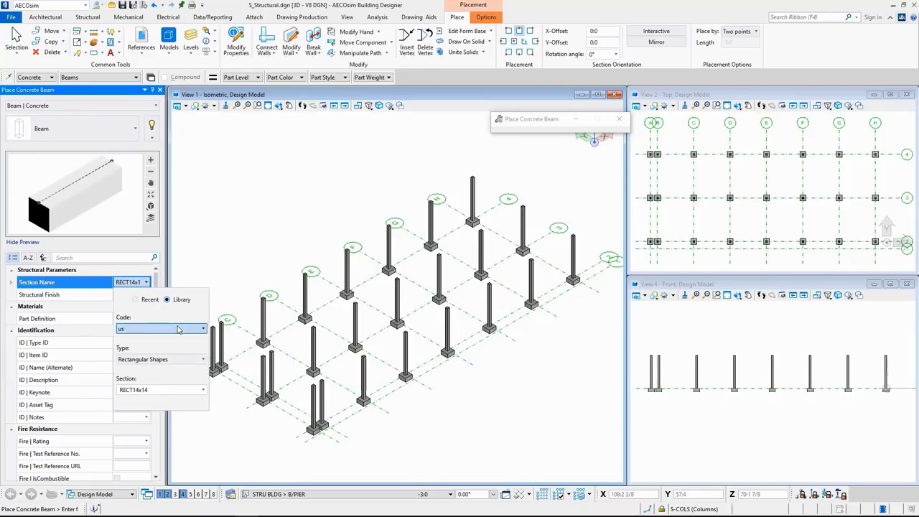
pyautogui.click(158, 270)
pyautogui.moveTo(157, 287); pyautogui.dragTo(159, 420)
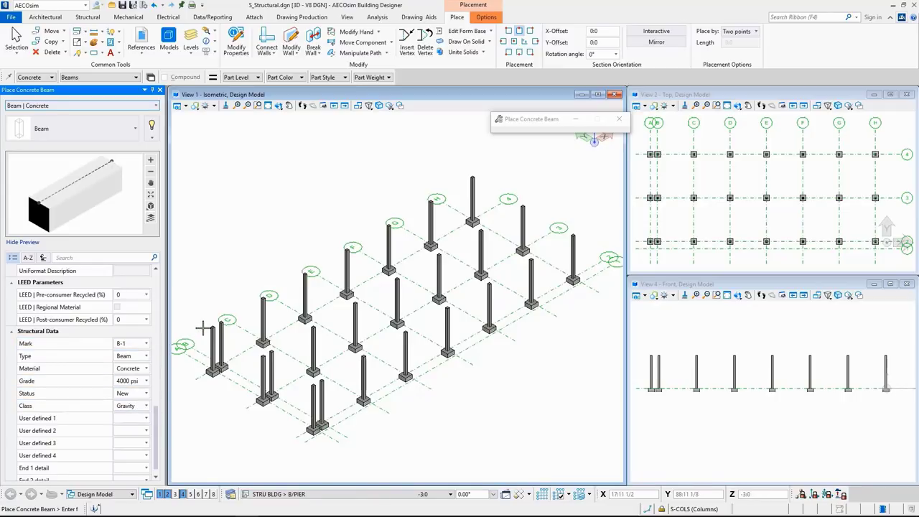
# Step: Make the SECOND FL floor of STRU BLDG active and place concrete beams between the column tops along grid lines A to H and 2 to 4
pyautogui.click(406, 495)
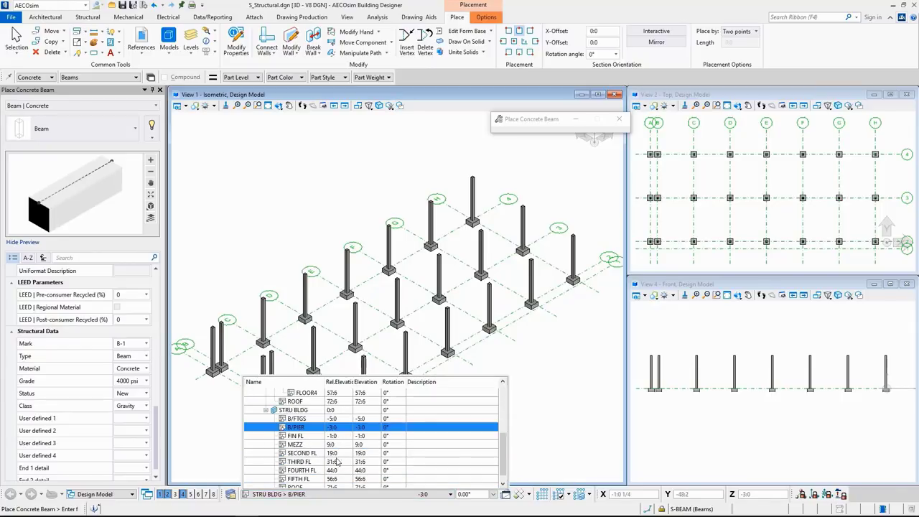
pyautogui.click(345, 454)
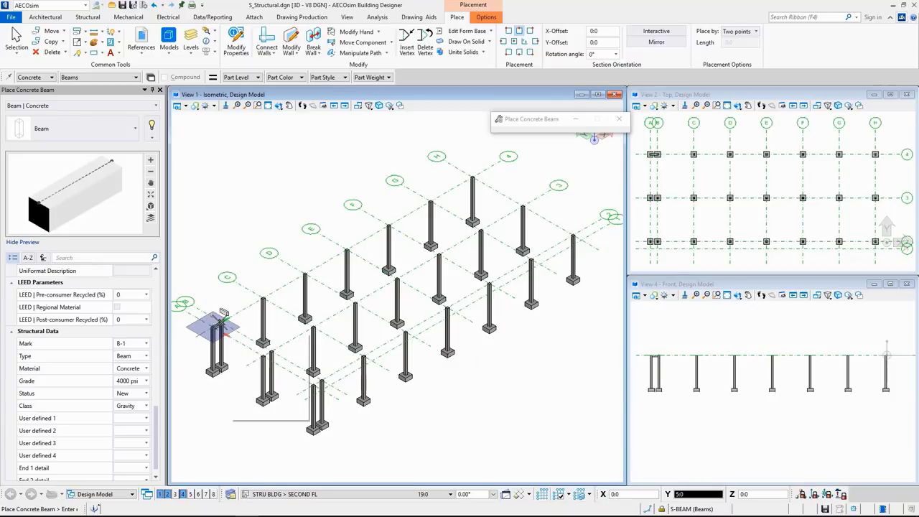
pyautogui.click(213, 325)
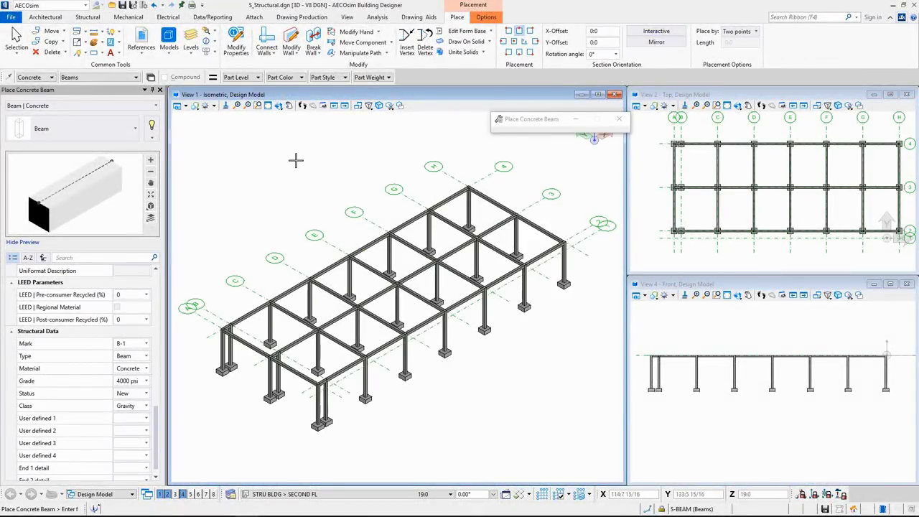
# Step: Start placing concrete framing members between supports and choose the RECT12x12 section from the us Rectangular Shapes library
pyautogui.click(89, 17)
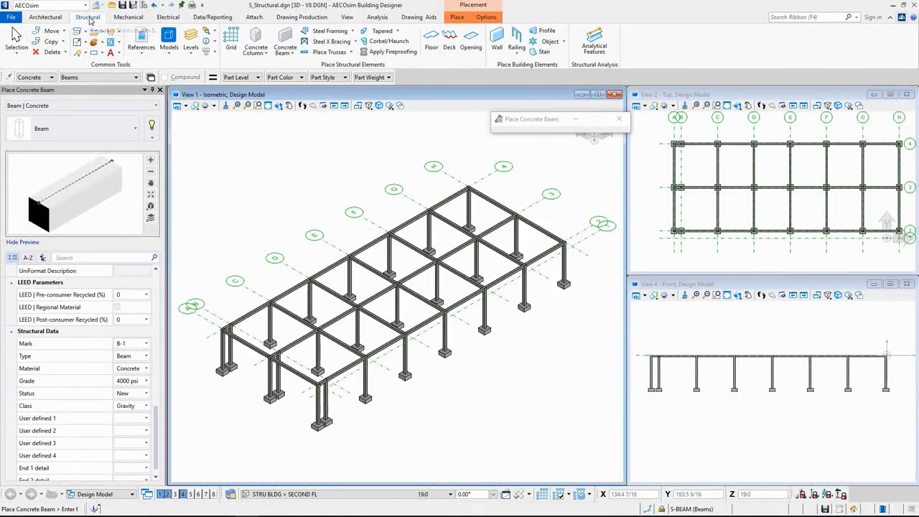
pyautogui.click(353, 31)
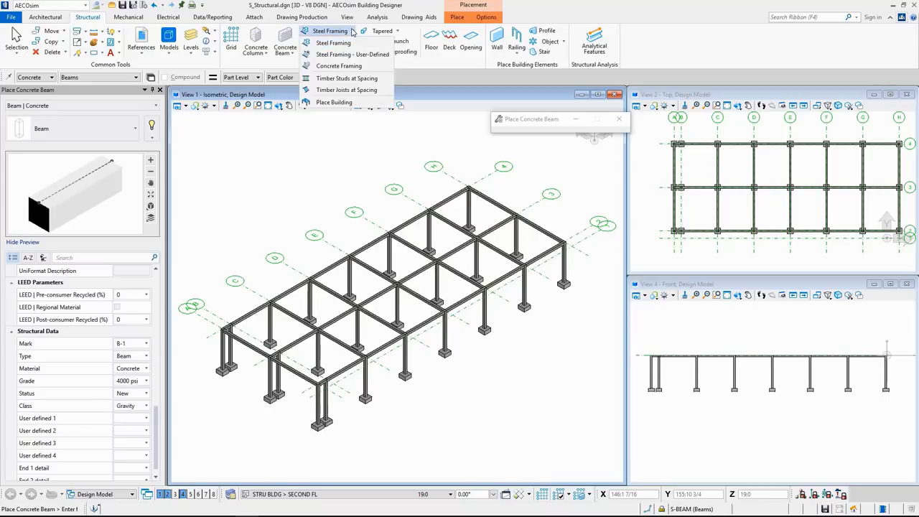
pyautogui.click(339, 66)
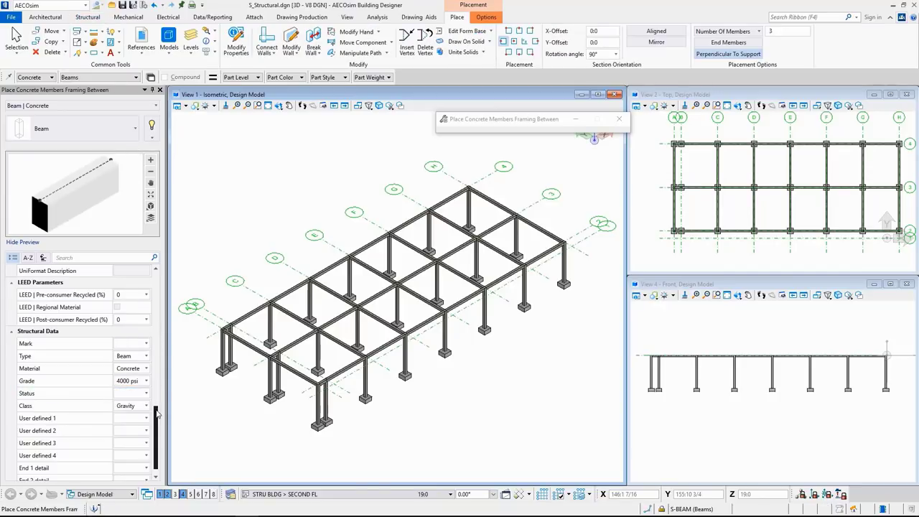
pyautogui.moveTo(157, 413); pyautogui.dragTo(147, 281)
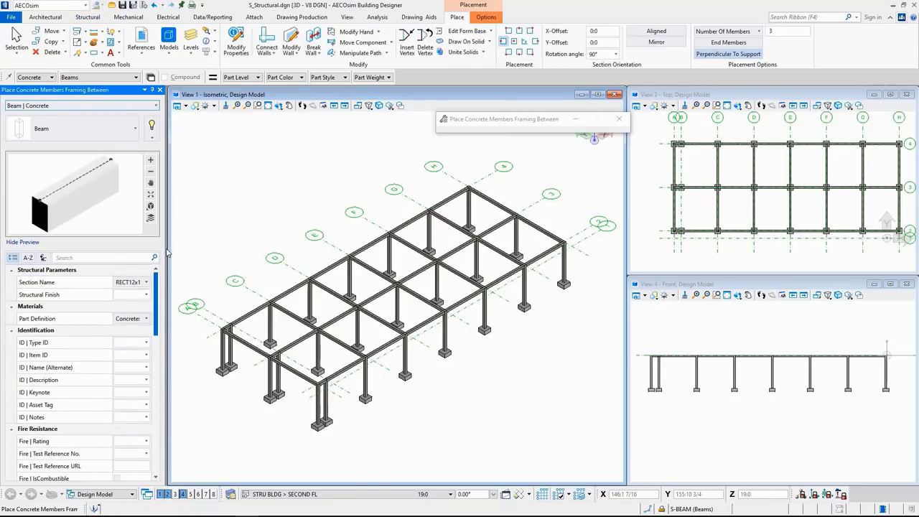
pyautogui.click(147, 281)
pyautogui.click(167, 300)
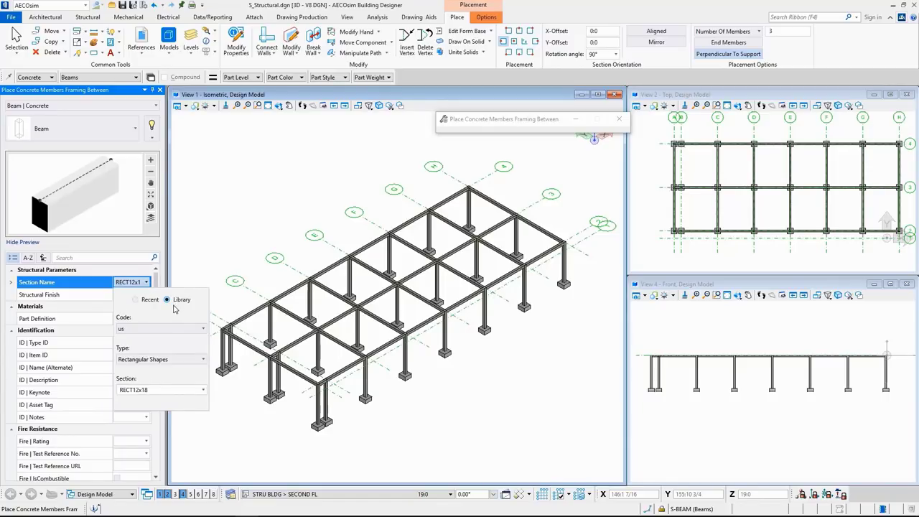
pyautogui.click(203, 390)
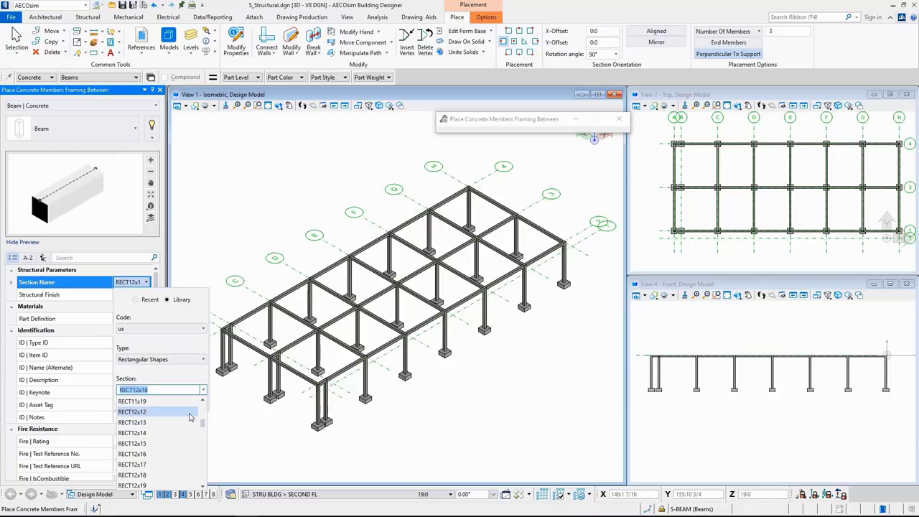
pyautogui.click(191, 411)
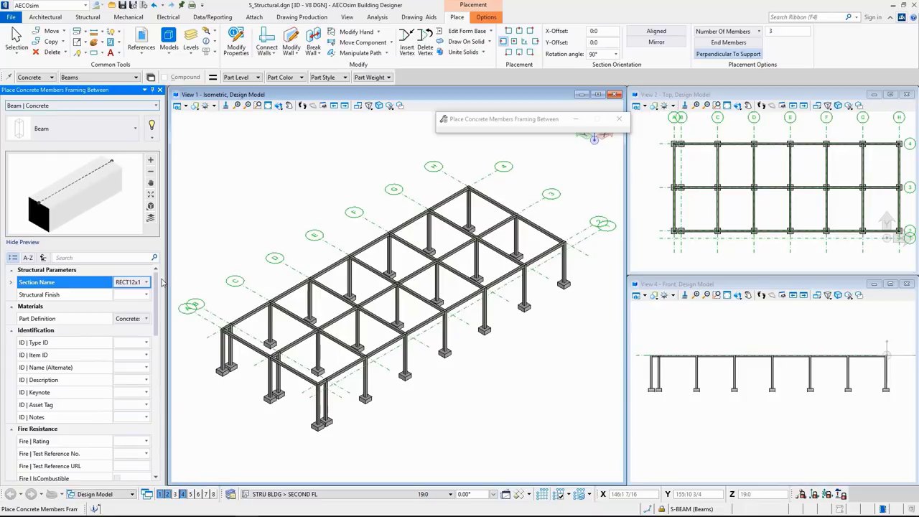
# Step: Set the framing members' structural data to Mark B-2 and Status New
pyautogui.moveTo(157, 307); pyautogui.dragTo(161, 361)
pyautogui.scroll(-4, 110, 419)
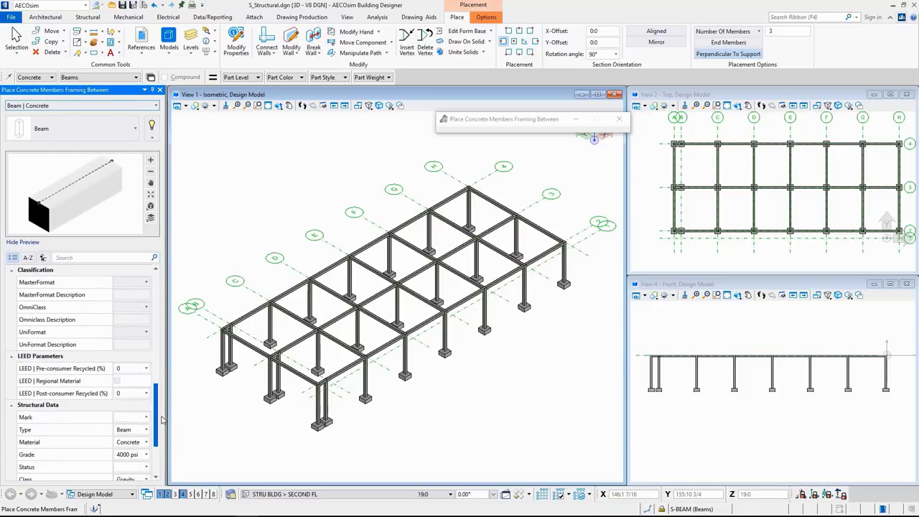
pyautogui.click(133, 331)
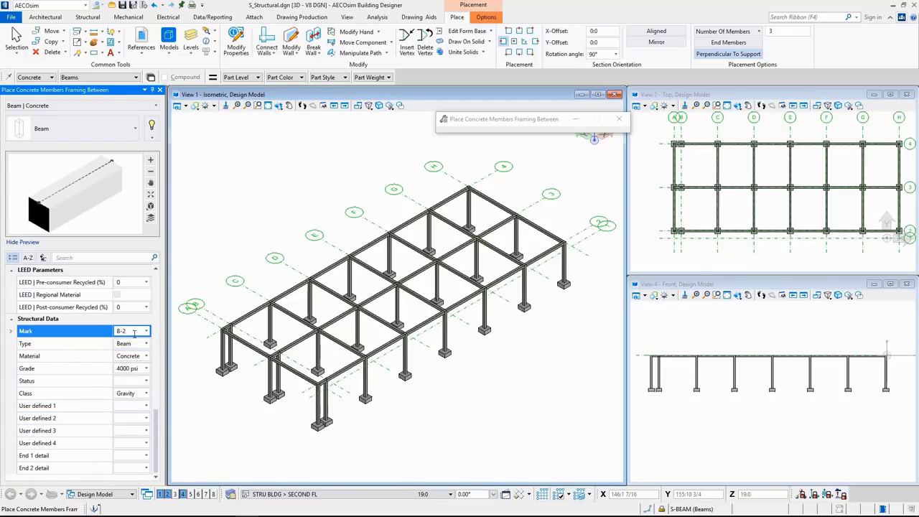
pyautogui.click(132, 381)
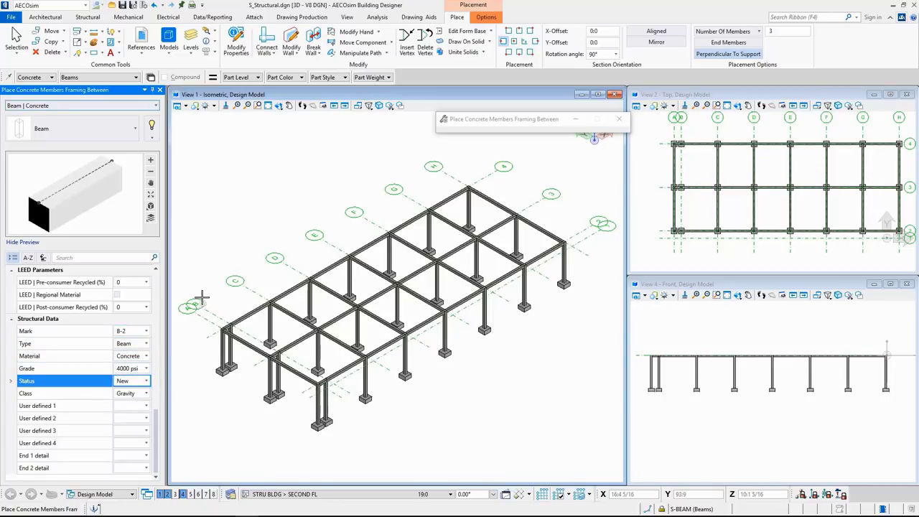
# Step: Place three concrete framing members per bay, starting between the beams on grid lines A and C in the bay between lines 3 and 4
pyautogui.click(737, 32)
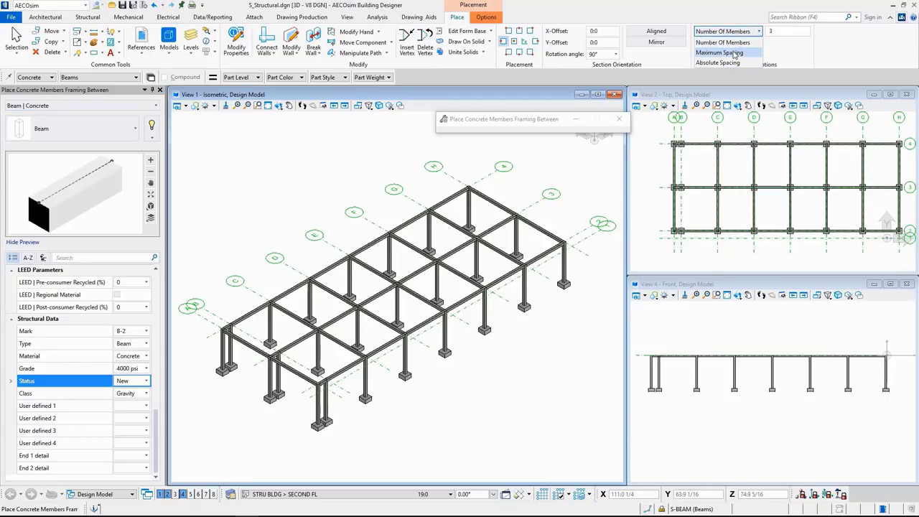
pyautogui.click(782, 31)
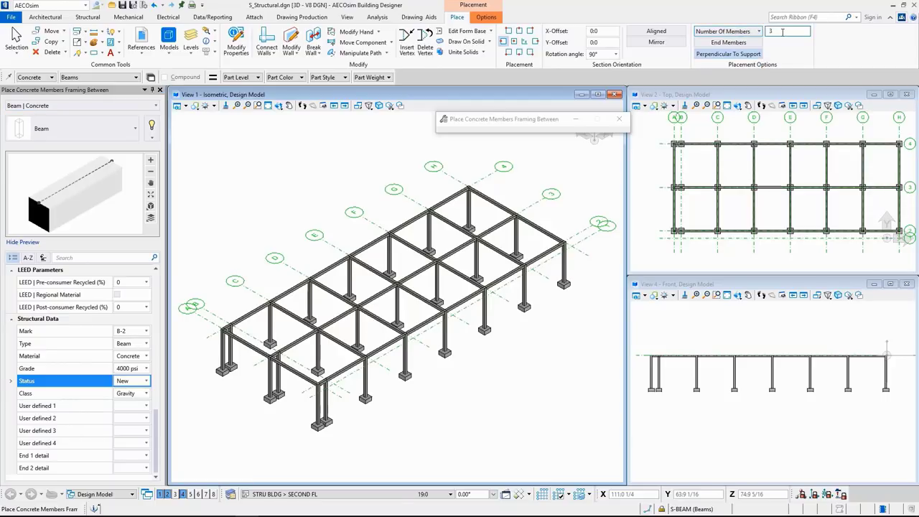
pyautogui.click(494, 18)
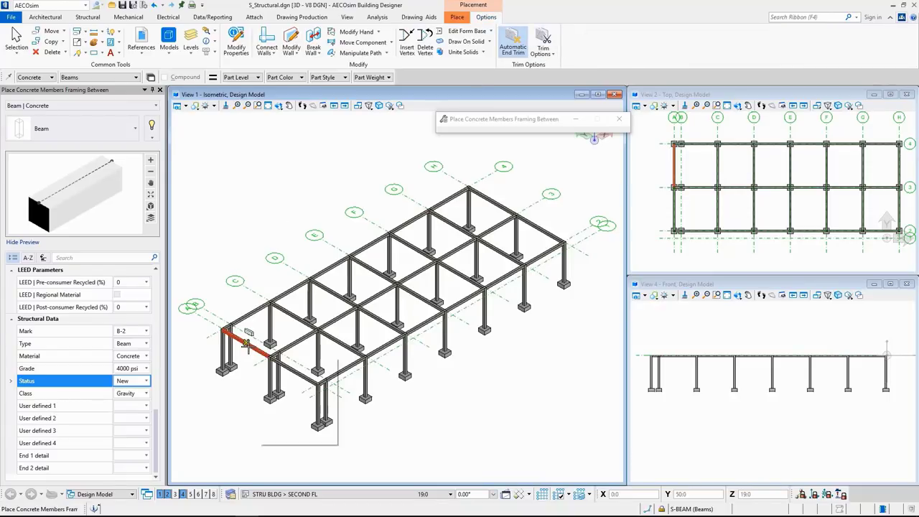
pyautogui.click(287, 317)
pyautogui.click(248, 343)
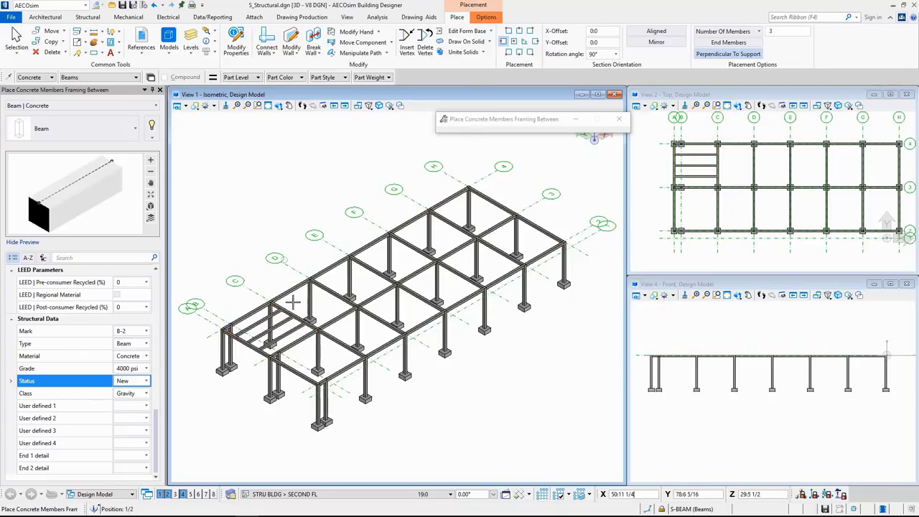
pyautogui.click(338, 338)
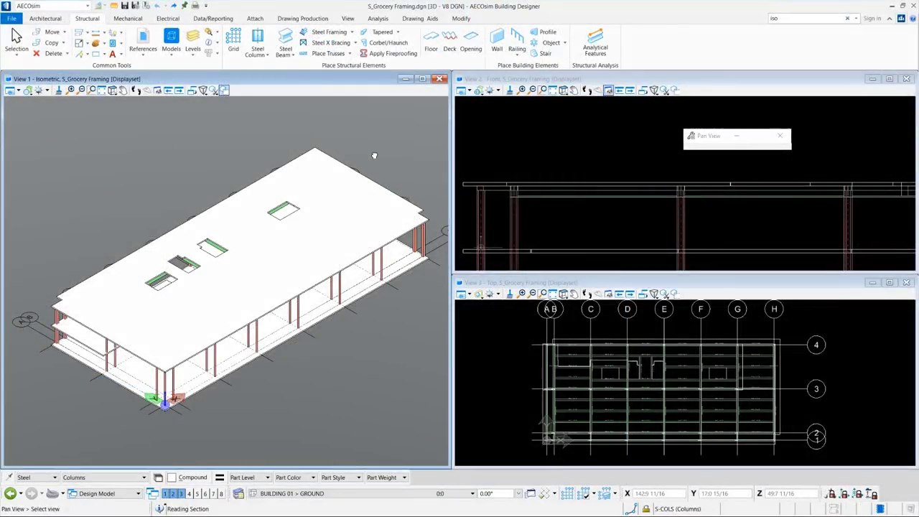
# Step: Add Korean.xml to the structural section files through the Section Picker in the building settings of S_Grocery Framing.dgn
pyautogui.click(16, 30)
pyautogui.click(11, 19)
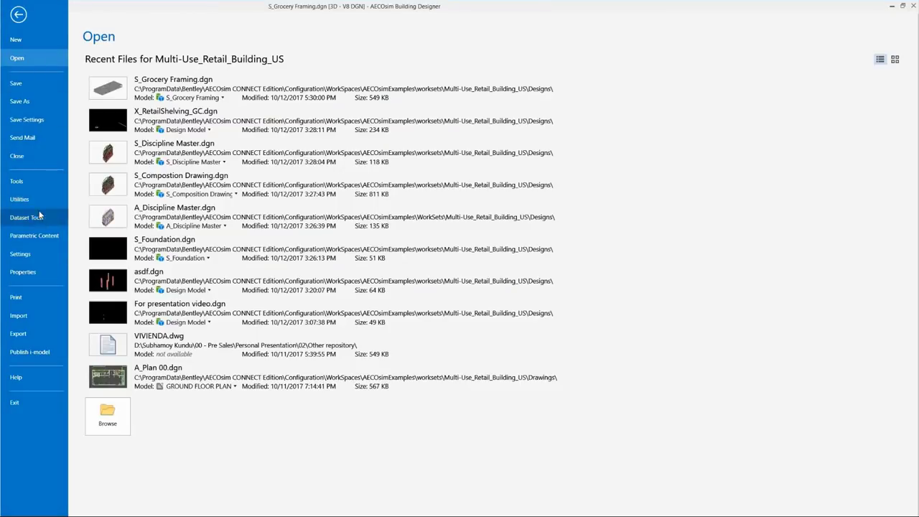
pyautogui.click(25, 253)
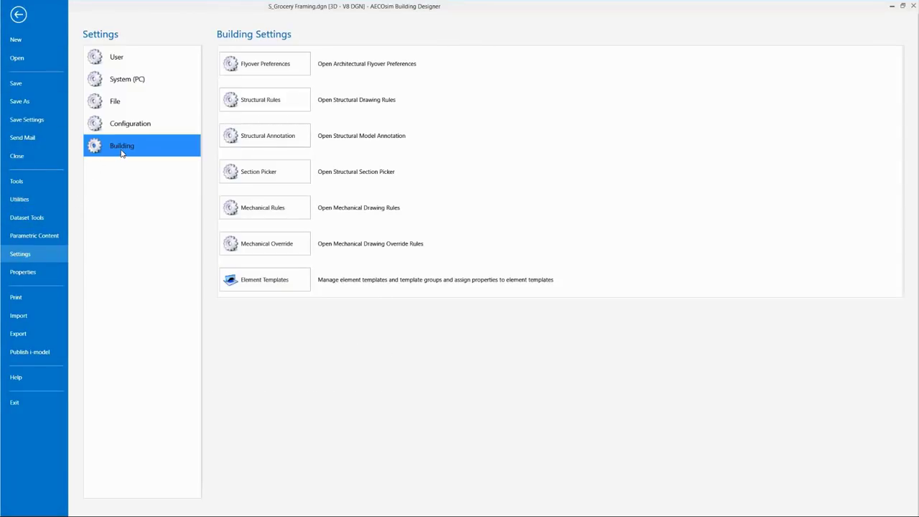
pyautogui.click(245, 173)
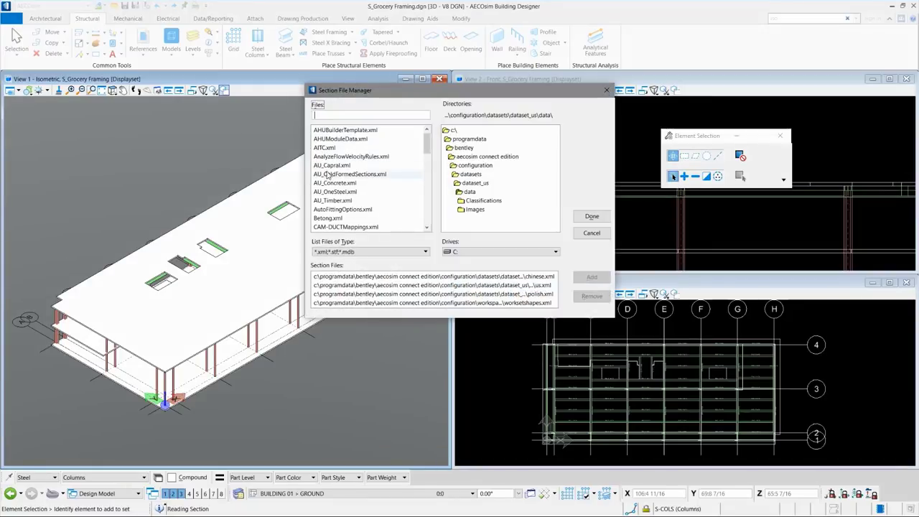
pyautogui.scroll(-2, 379, 203)
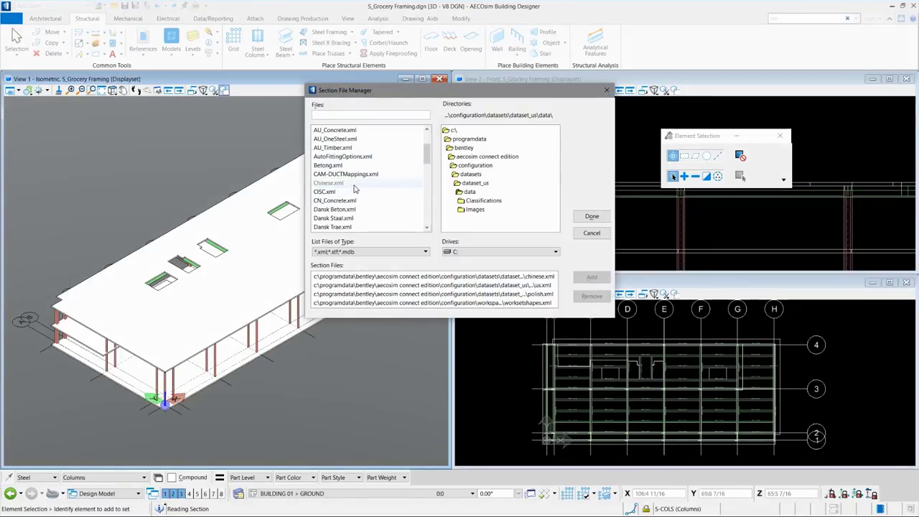
pyautogui.scroll(-5, 354, 189)
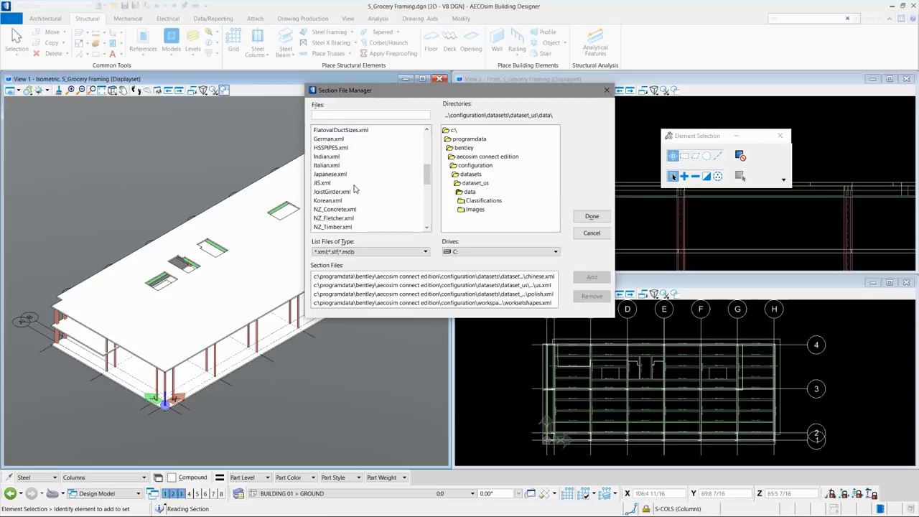
pyautogui.scroll(-1, 354, 189)
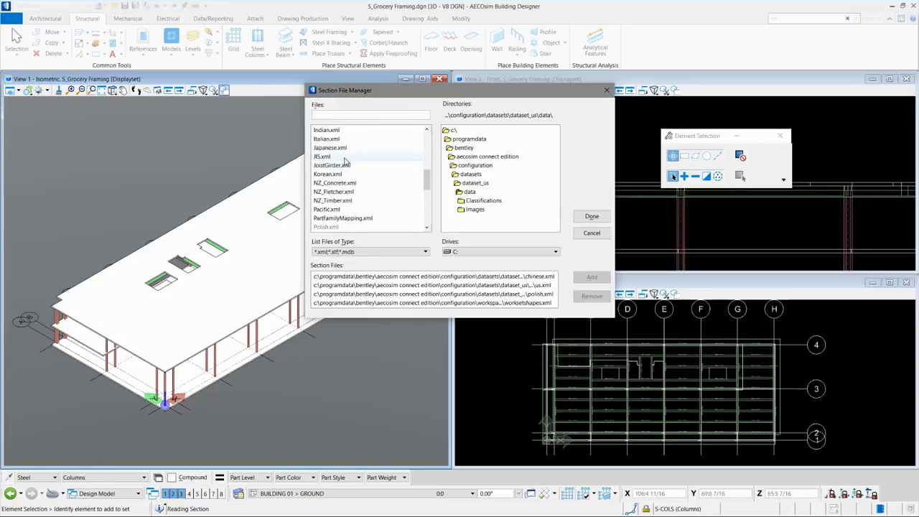
pyautogui.click(348, 175)
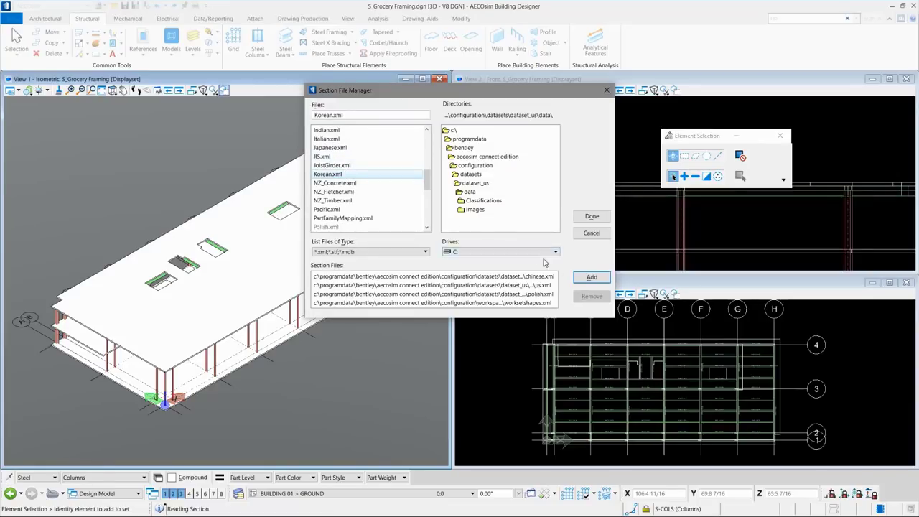
pyautogui.click(580, 279)
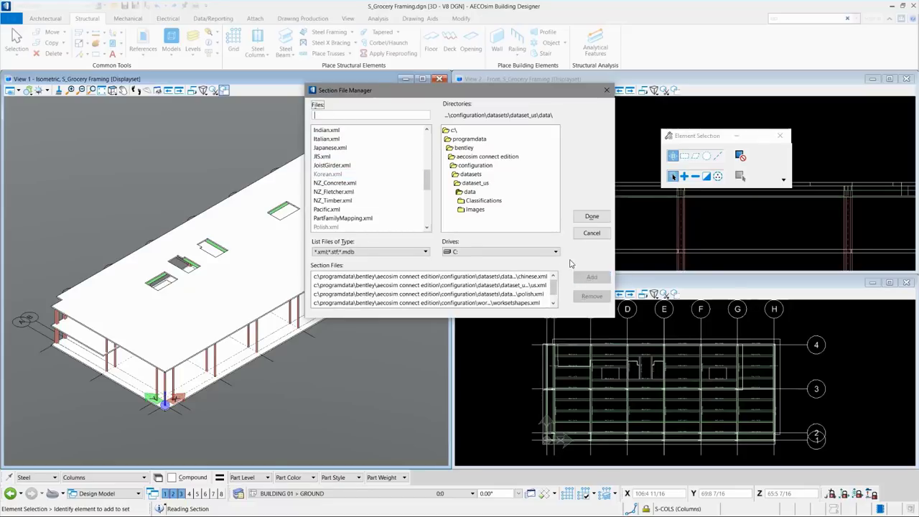
pyautogui.click(590, 218)
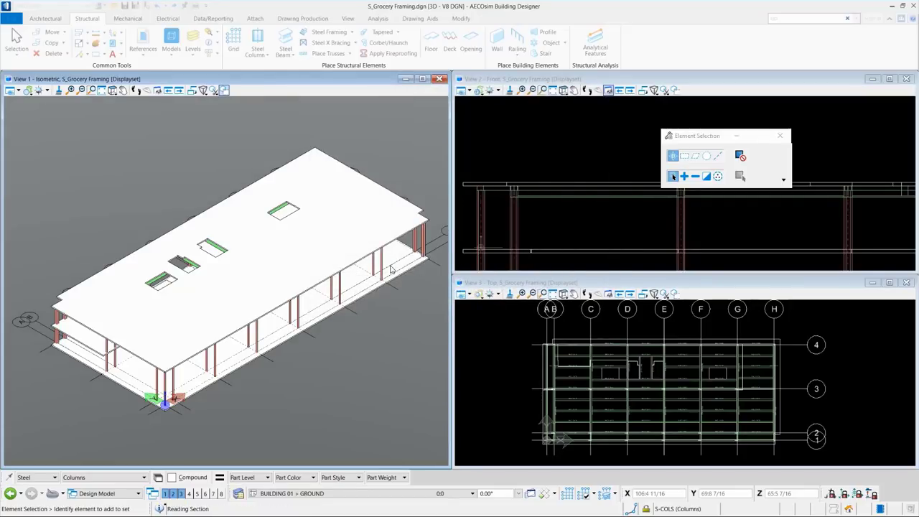
# Step: Start placing a steel column and pick a section of type Channels from the korean section library
pyautogui.click(260, 40)
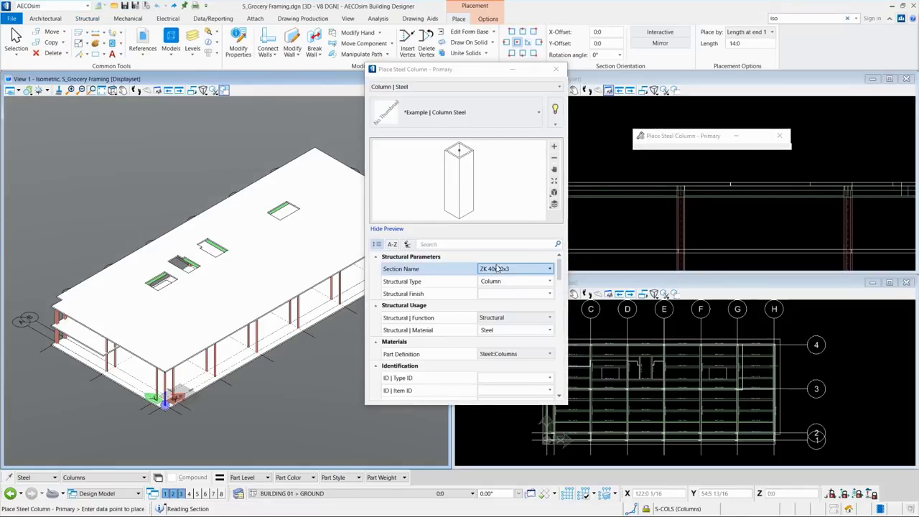
pyautogui.click(535, 271)
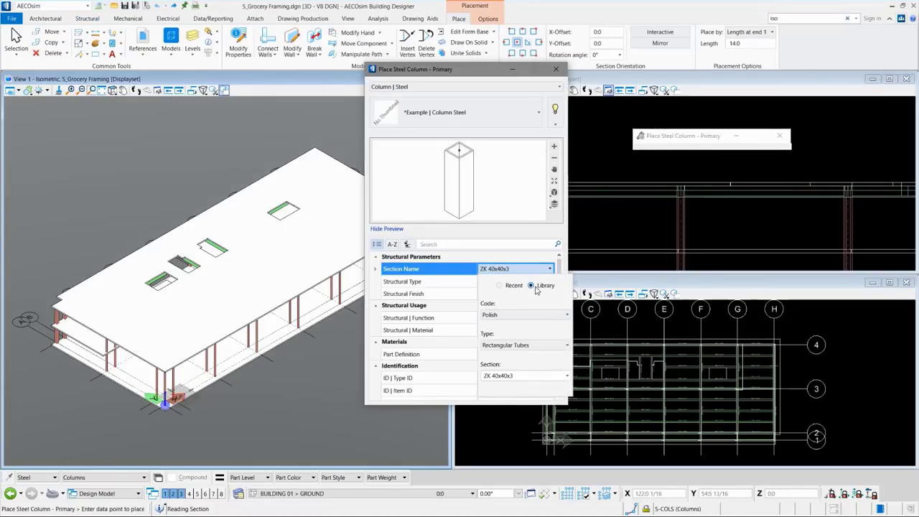
pyautogui.click(548, 316)
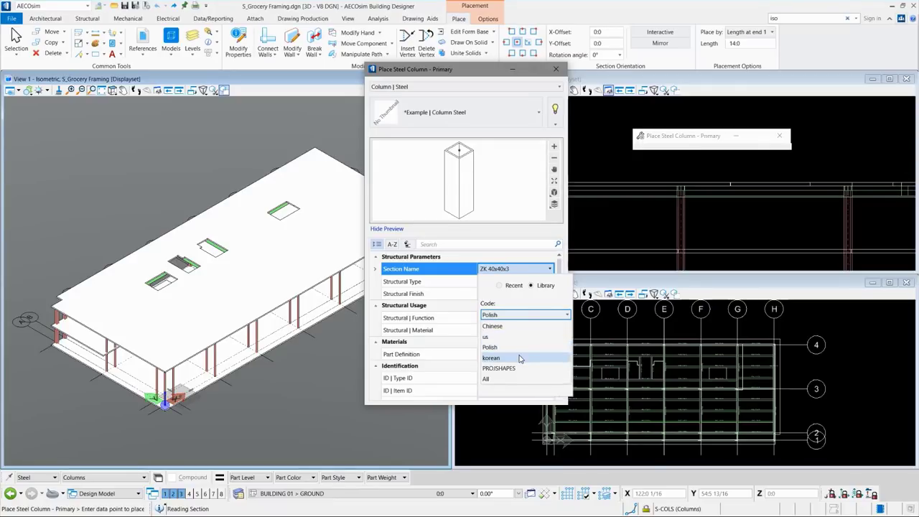
pyautogui.click(520, 359)
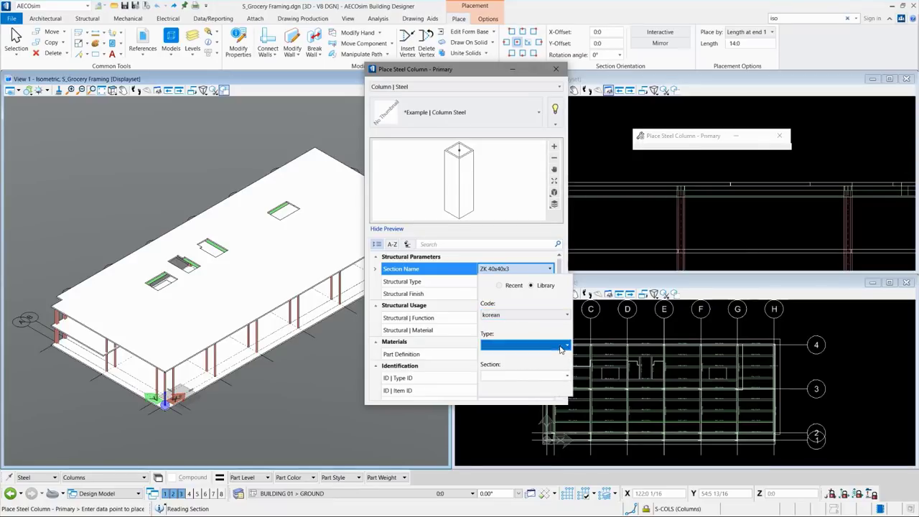
pyautogui.click(560, 346)
pyautogui.click(520, 378)
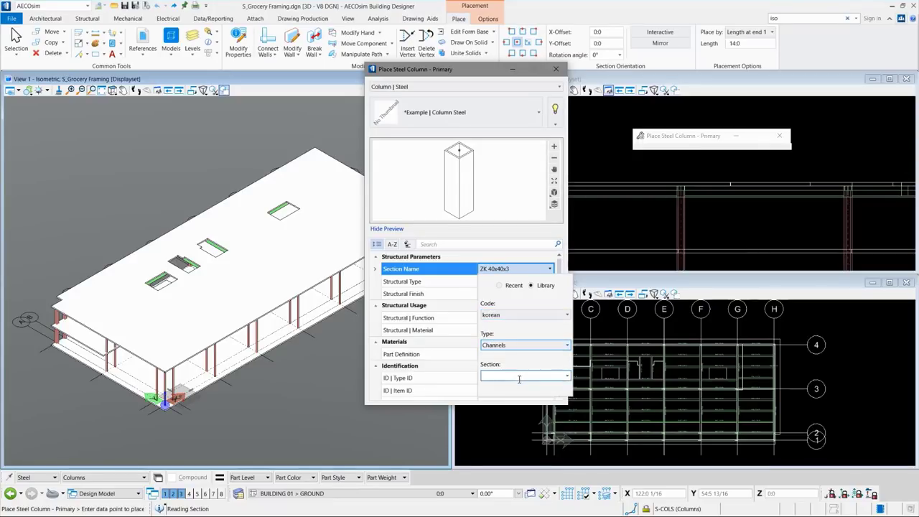
pyautogui.click(564, 377)
pyautogui.click(520, 408)
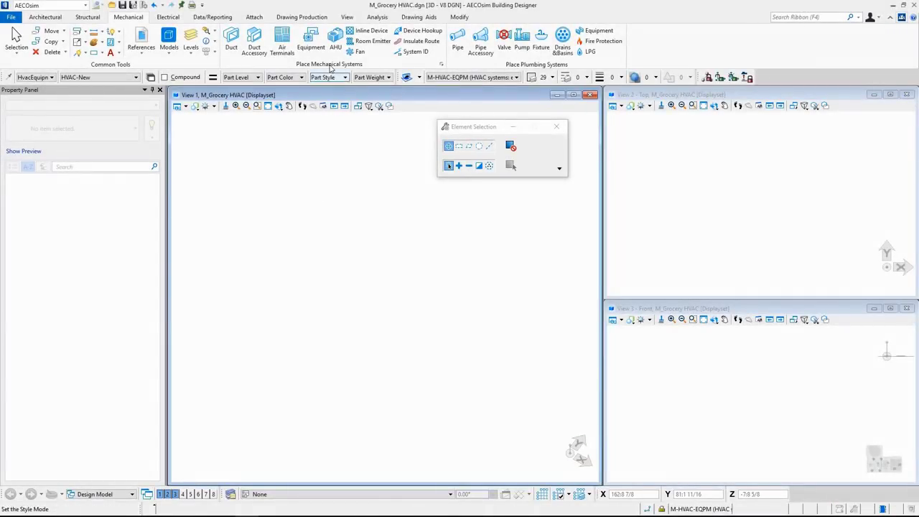
# Step: Start placing an air handling unit and select AHU Level 1 of AHU3 from BentleyAHULibrary.xml
pyautogui.click(335, 39)
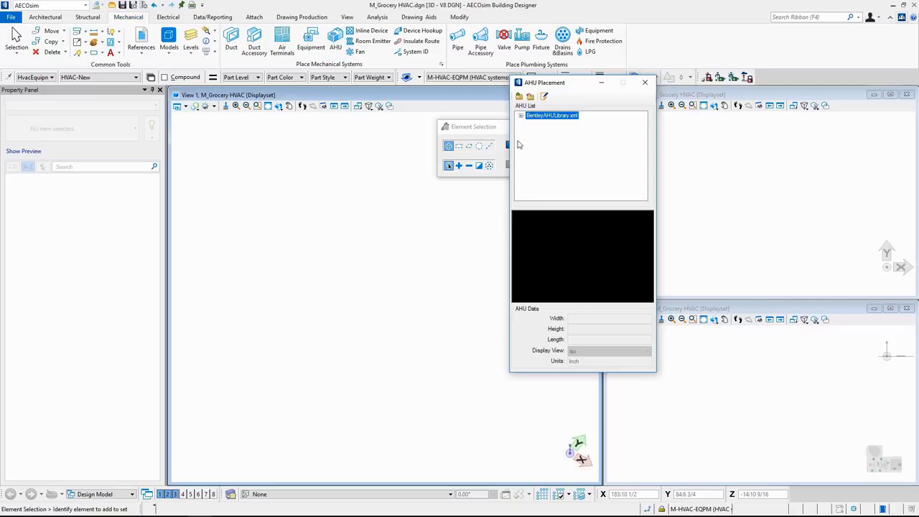
pyautogui.click(521, 116)
pyautogui.click(529, 138)
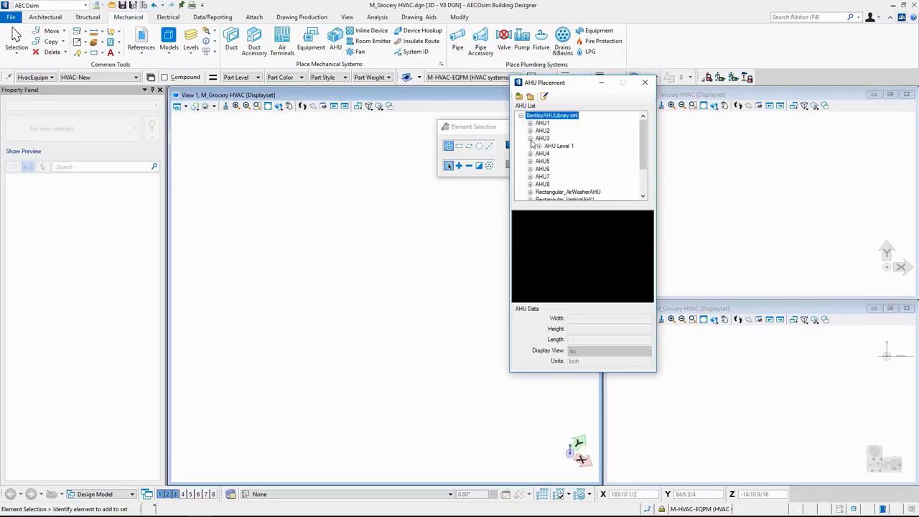
pyautogui.click(550, 146)
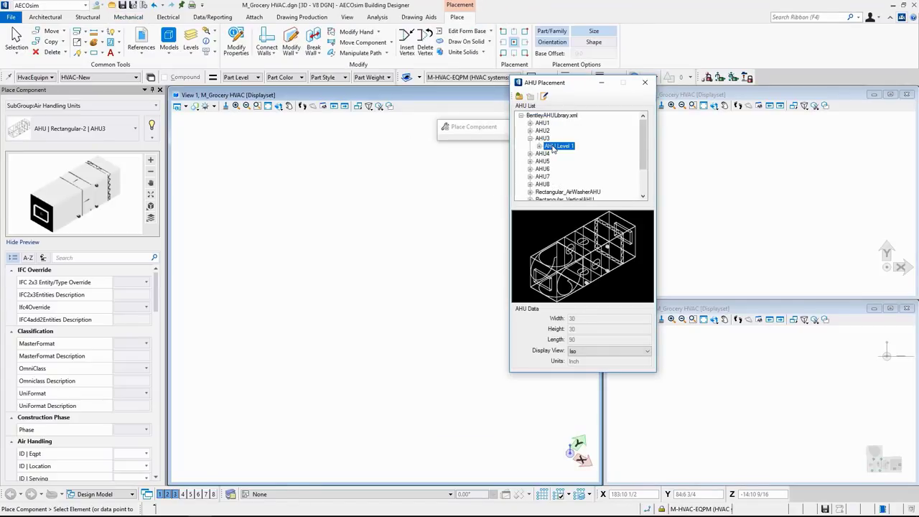
# Step: Load AHU3 in the AHU Builder and examine the blower module's size and its HVAC connection data
pyautogui.click(544, 97)
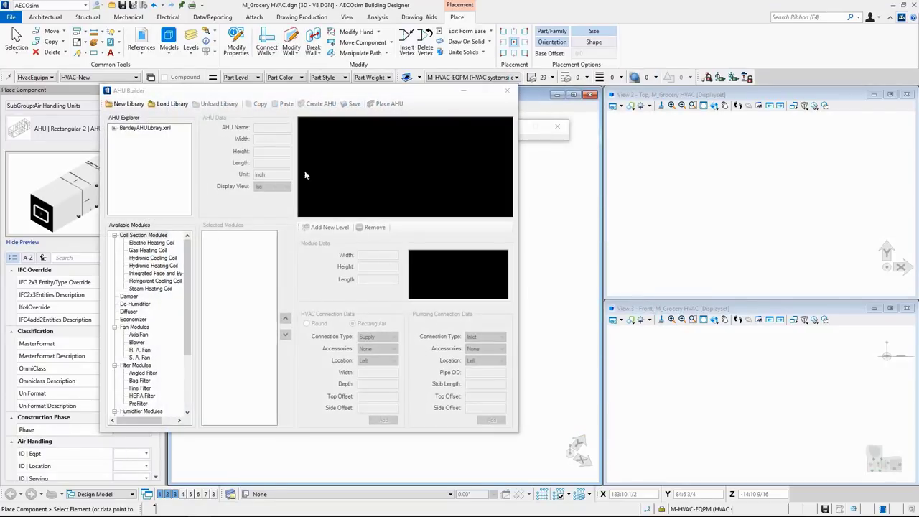
pyautogui.click(113, 129)
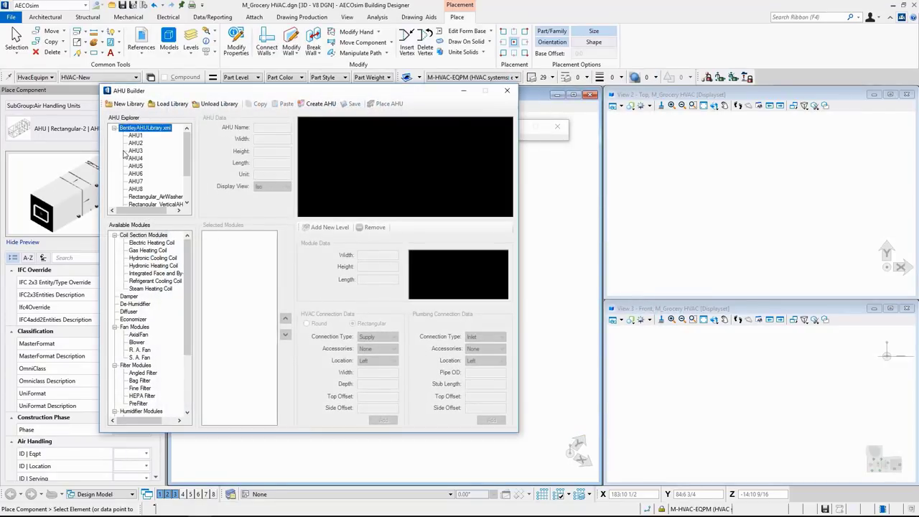
pyautogui.click(135, 151)
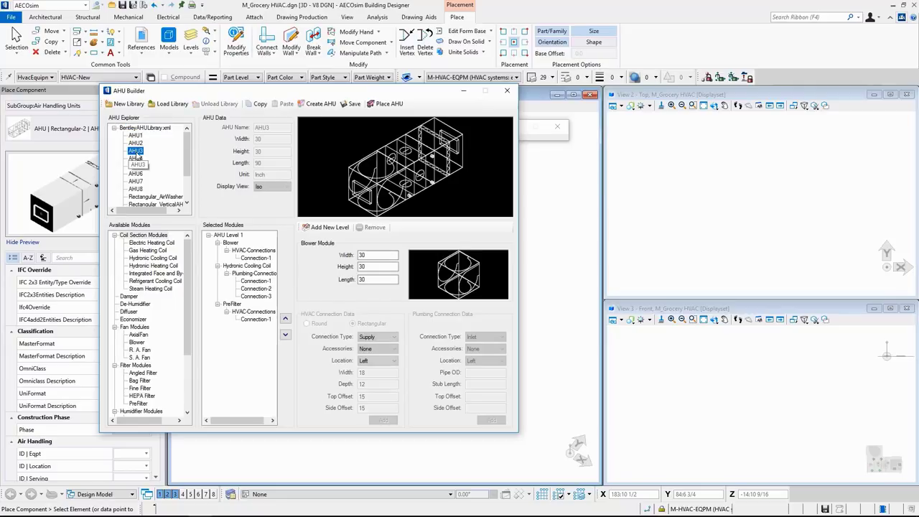
pyautogui.click(256, 258)
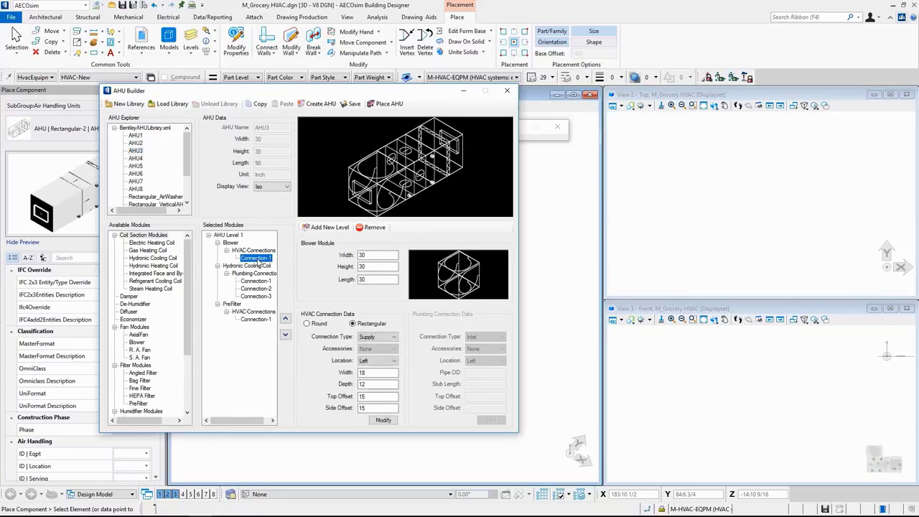
pyautogui.doubleClick(375, 255)
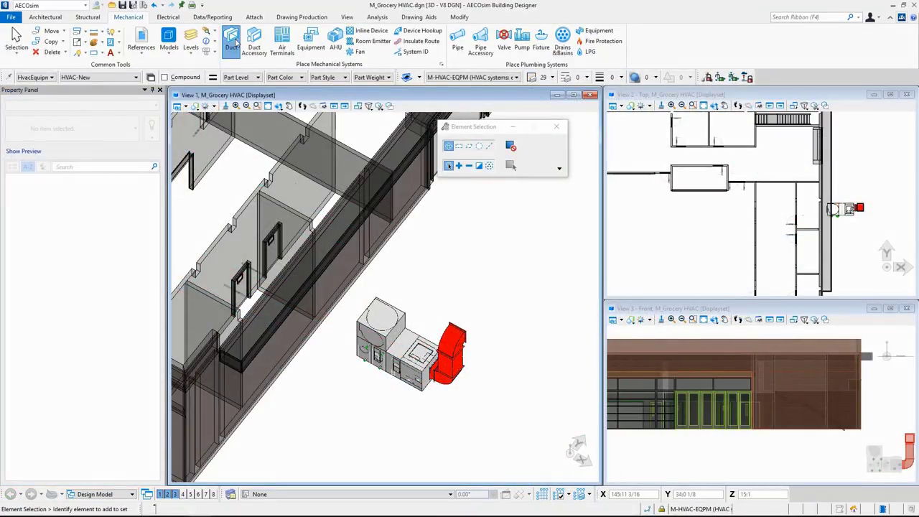
# Step: Run a rectangular Return-New duct from the open end of the AHU's ductwork, 16.5 ft toward the building and 19.5 ft upward
pyautogui.click(233, 40)
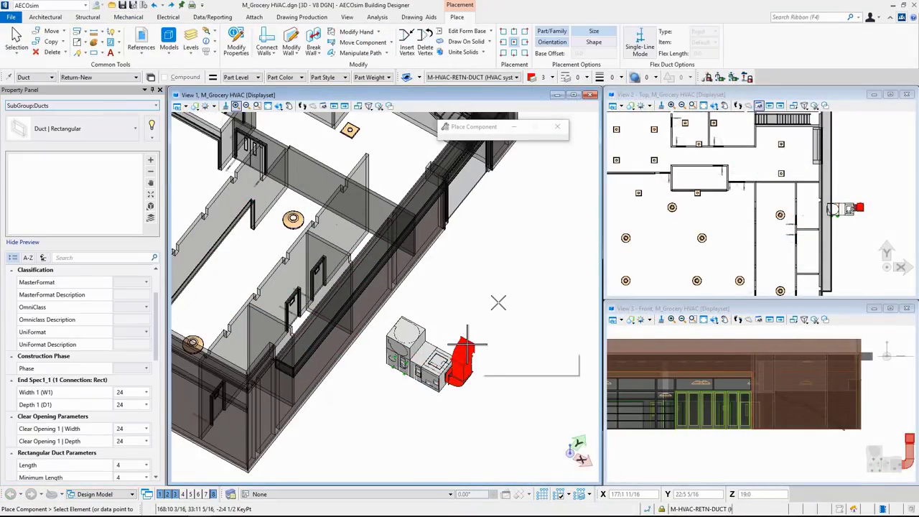
pyautogui.click(466, 345)
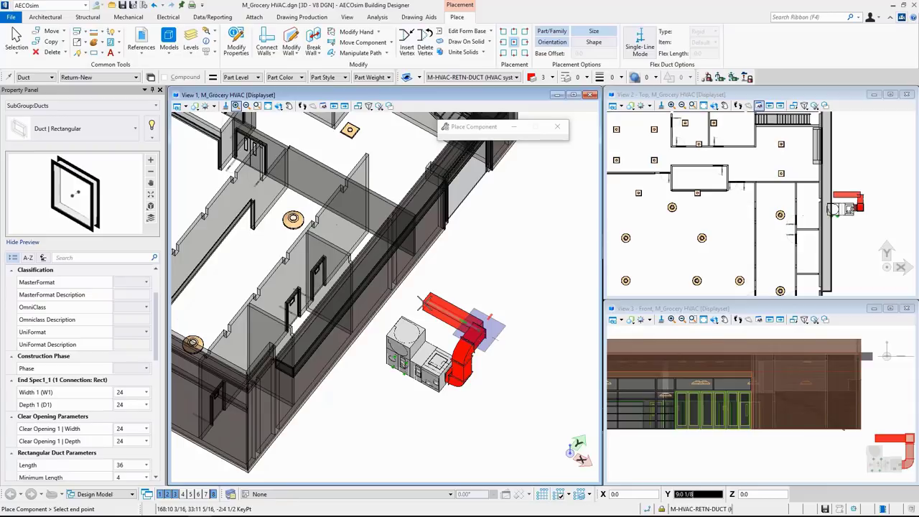
pyautogui.write('16.5')
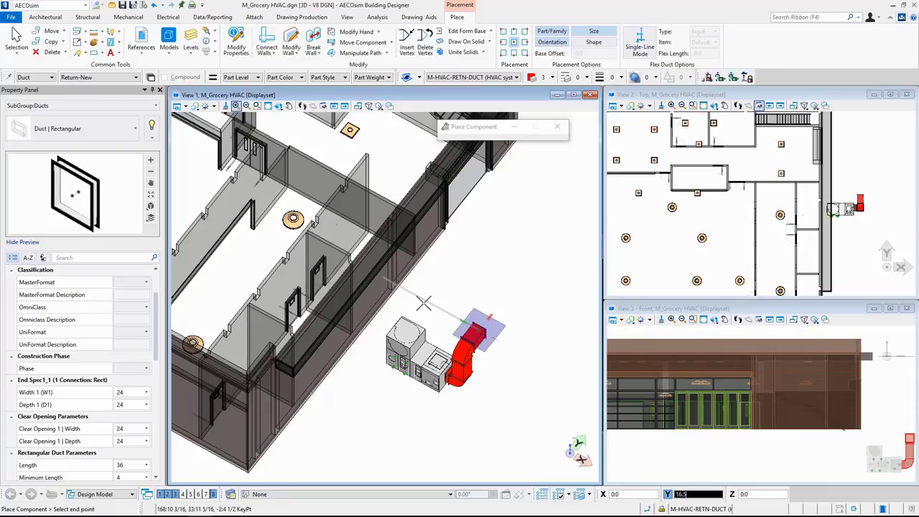
pyautogui.click(424, 303)
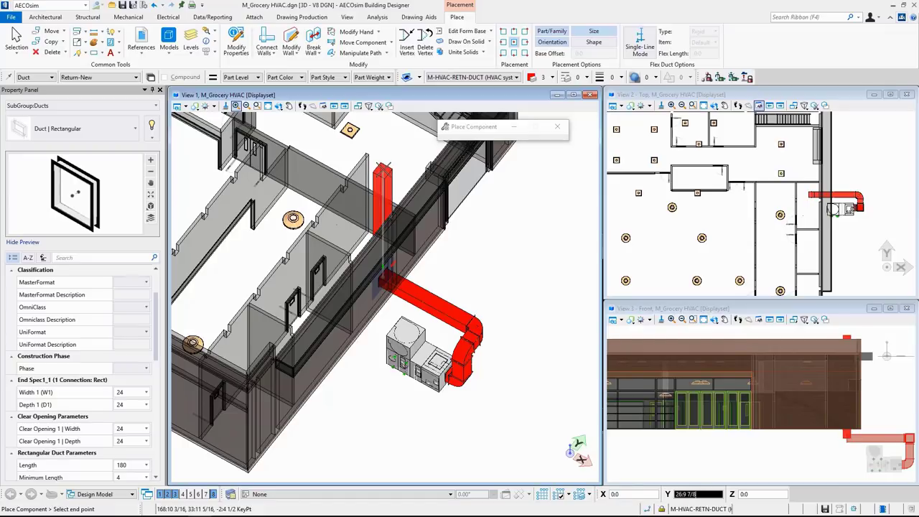
pyautogui.write('19.5')
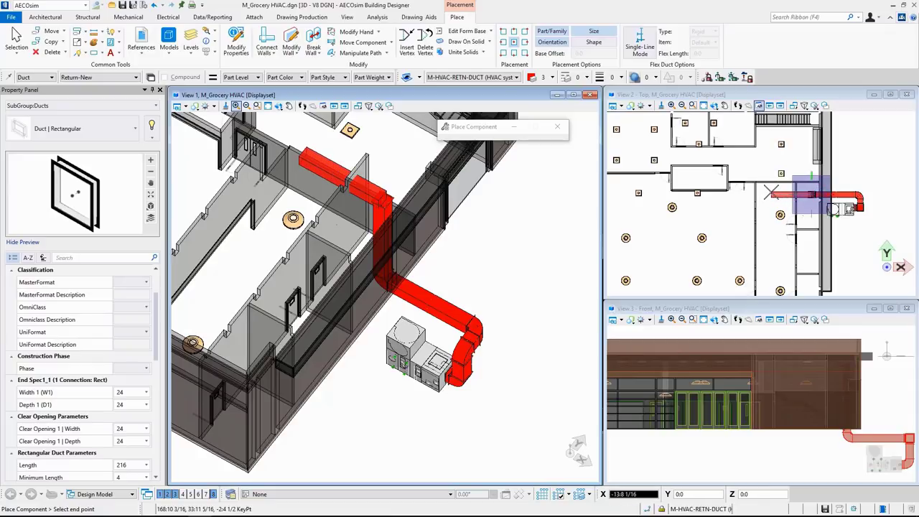
# Step: Continue the return duct inside the building 16 ft inward, 10 ft sideways past the corner, and 120 ft along the main hall
pyautogui.write('16')
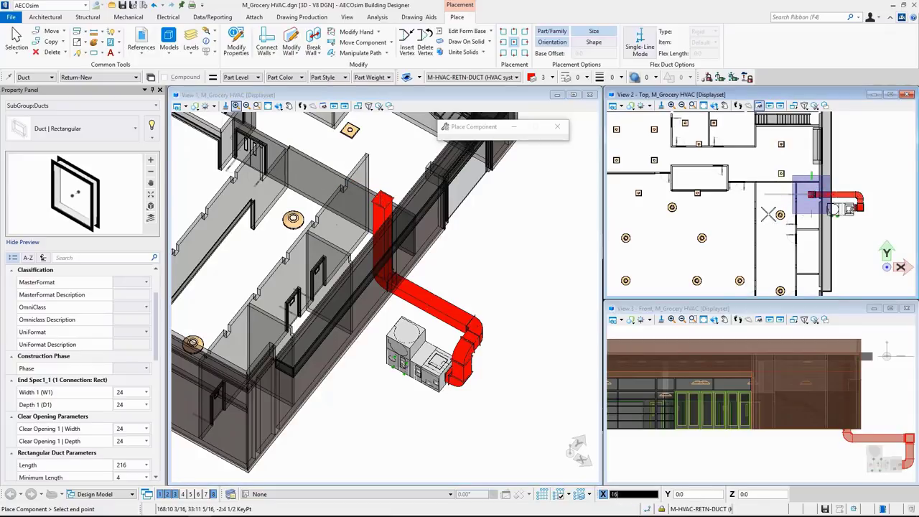
pyautogui.click(768, 214)
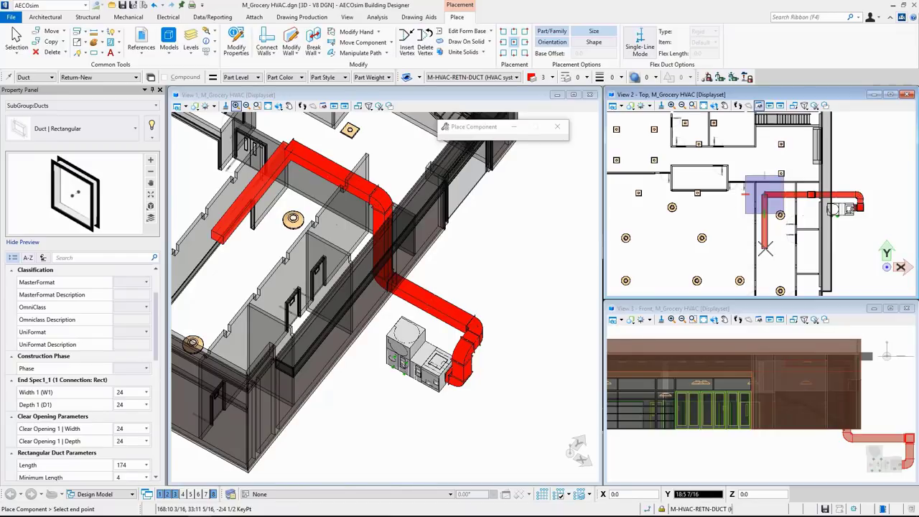
pyautogui.write('10')
pyautogui.click(646, 221)
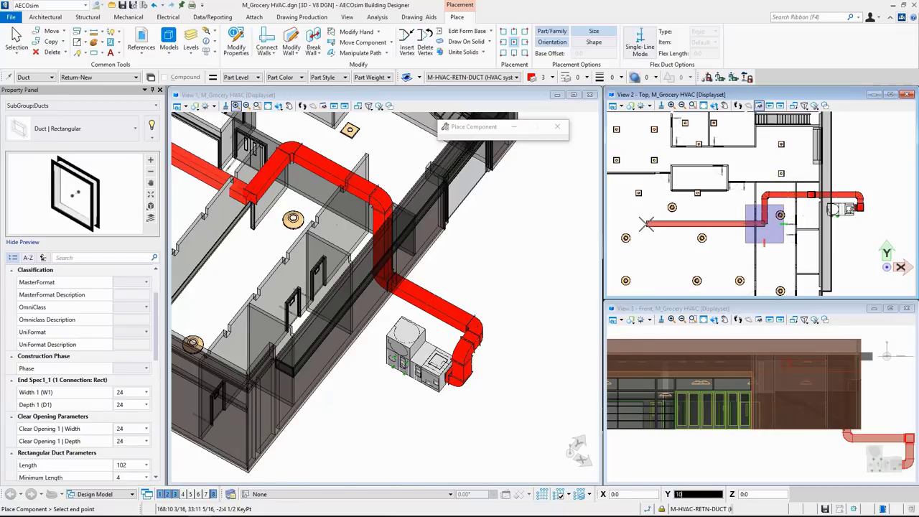
pyautogui.write('120')
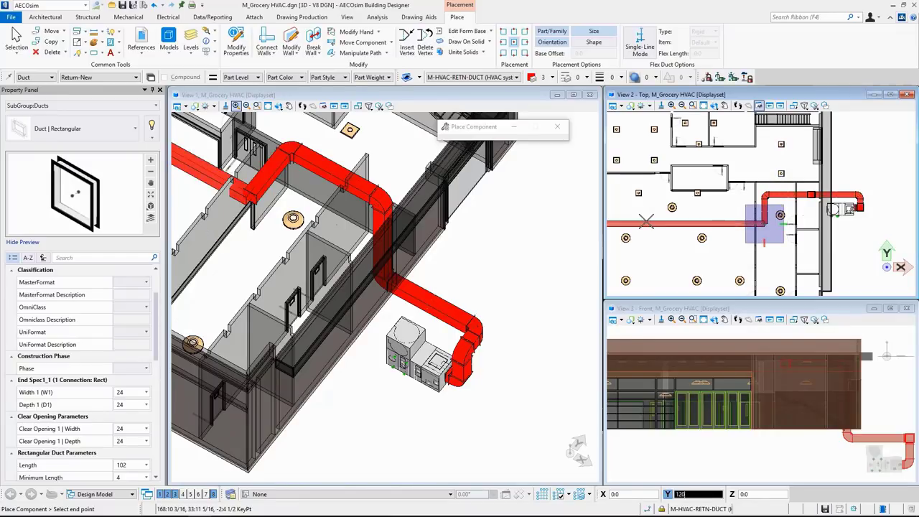
pyautogui.click(647, 222)
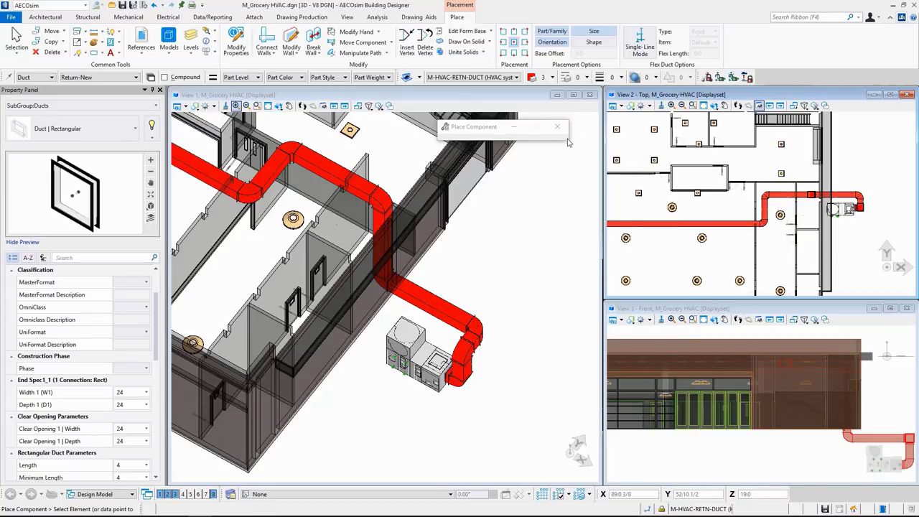
# Step: Review the HVAC autofitting preferences for elbows, branches and transitions
pyautogui.click(128, 16)
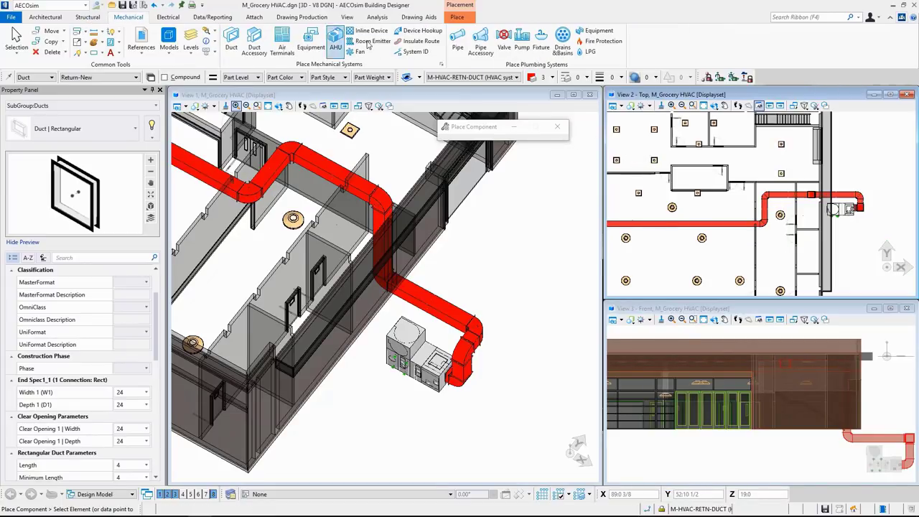
pyautogui.click(441, 64)
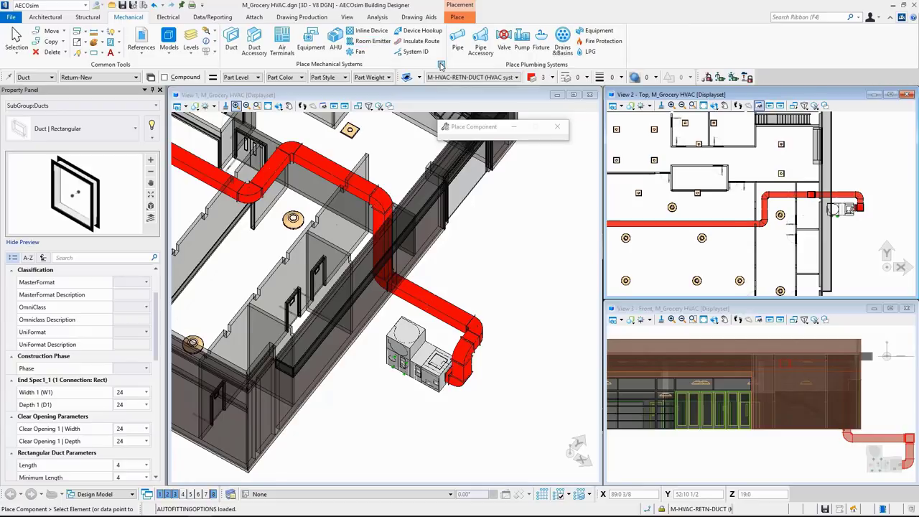
pyautogui.click(669, 185)
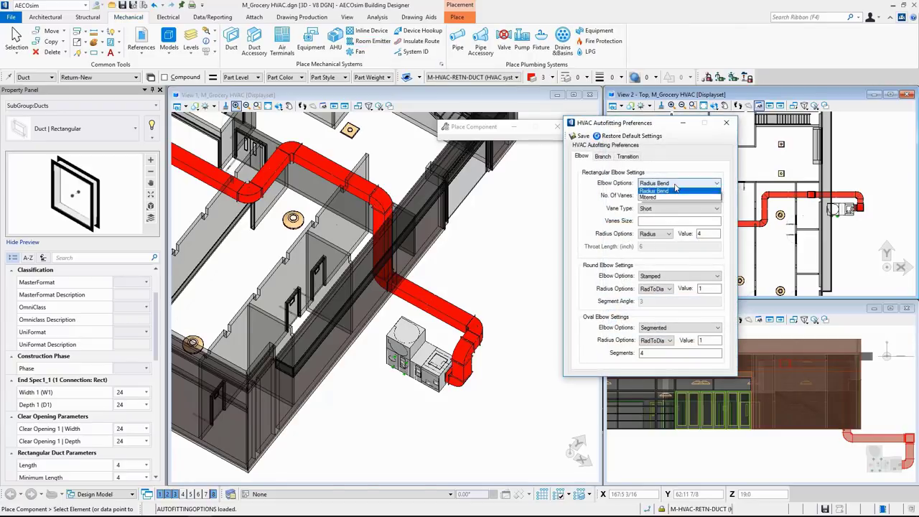
pyautogui.click(689, 167)
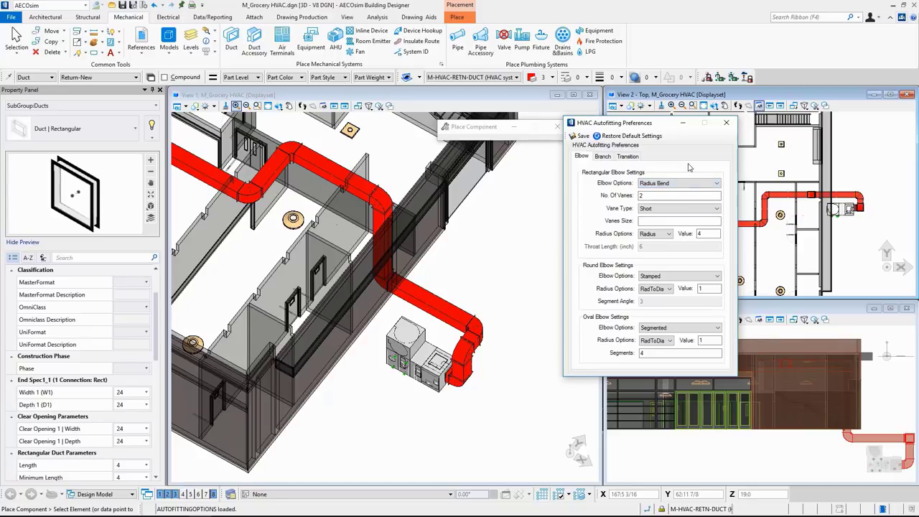
pyautogui.click(603, 157)
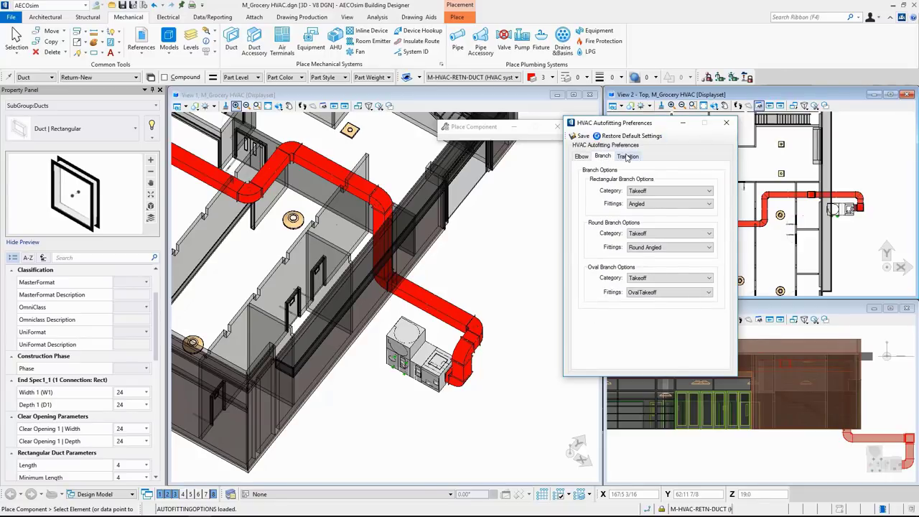
pyautogui.click(627, 157)
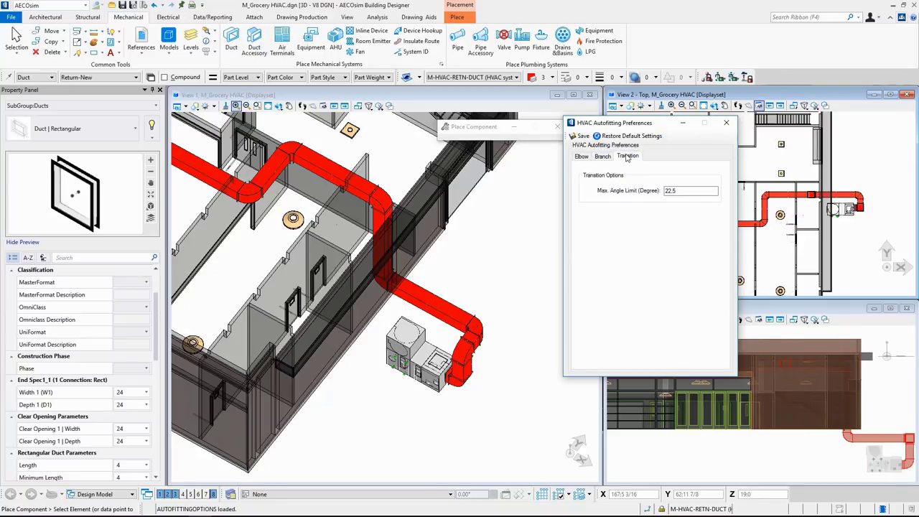
pyautogui.click(726, 122)
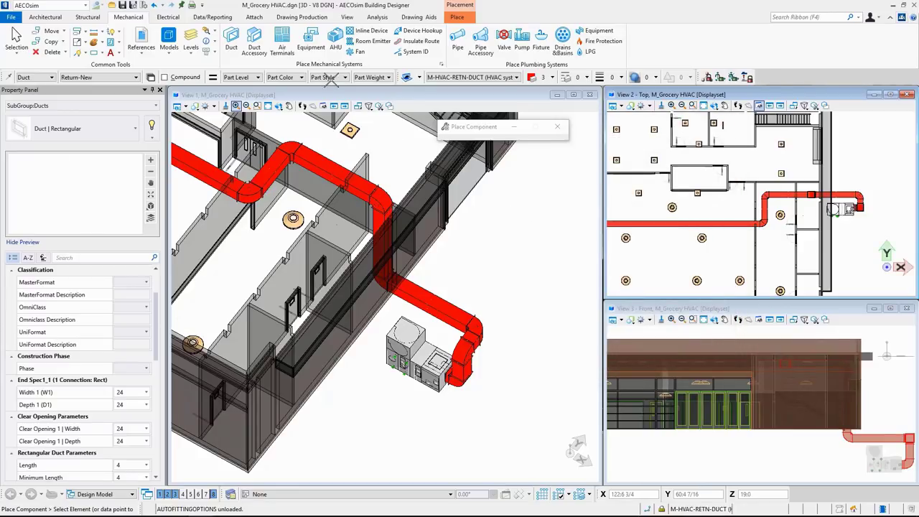
# Step: Start placing an air terminal and browse the diffuser and grille catalog, keeping Grille | Rectangular Side-Bars
pyautogui.click(283, 42)
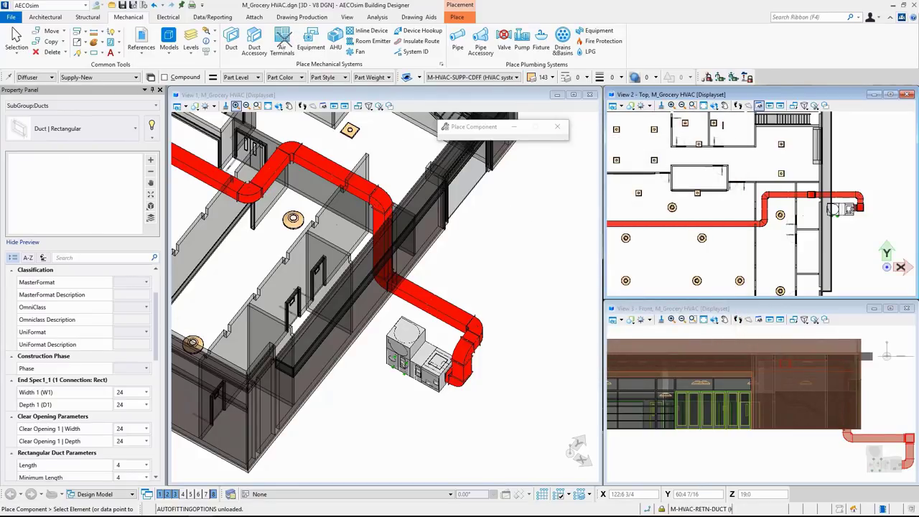
pyautogui.click(283, 41)
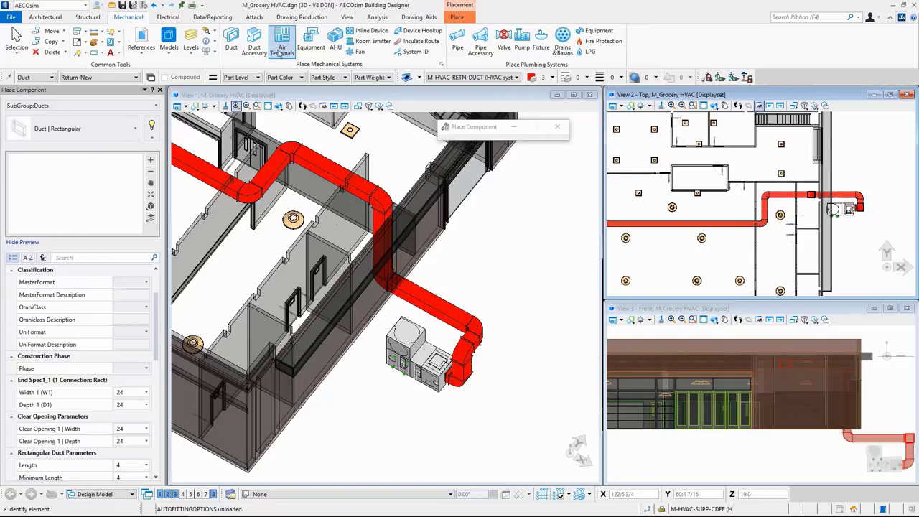
pyautogui.click(136, 128)
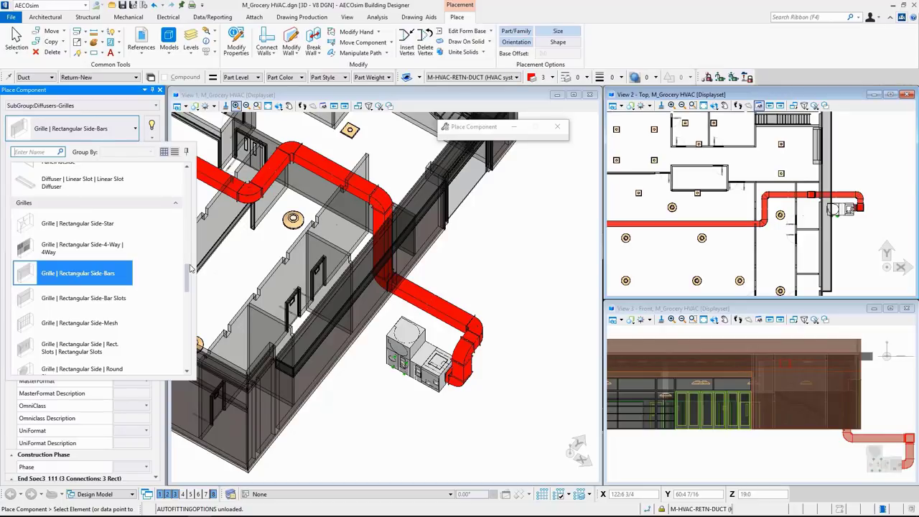
pyautogui.moveTo(188, 270); pyautogui.dragTo(192, 206)
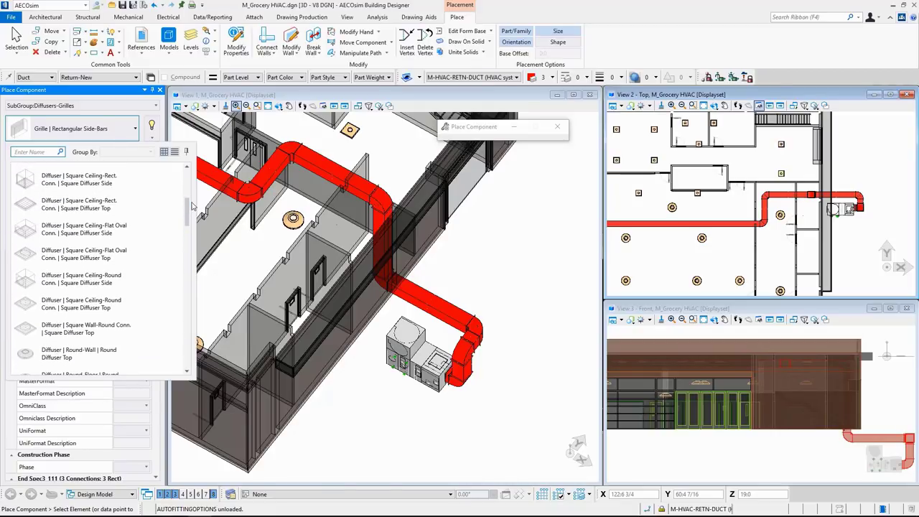
pyautogui.click(124, 99)
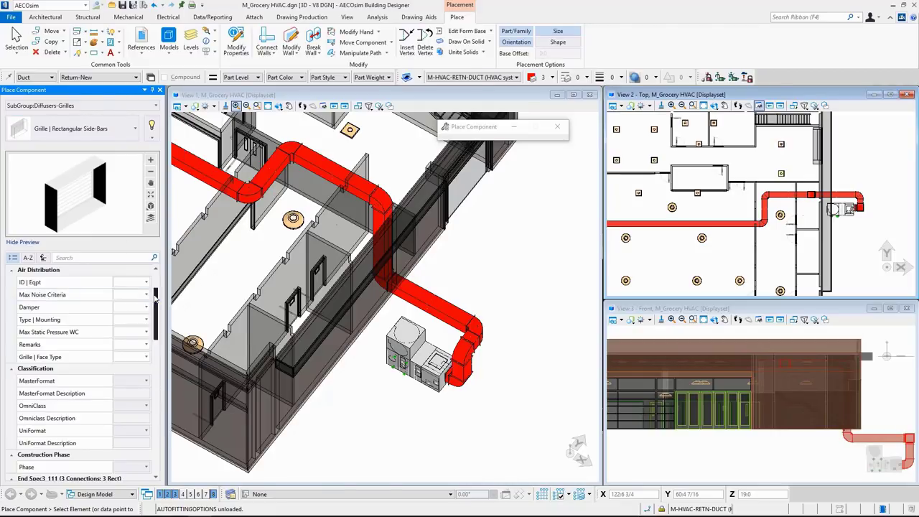
# Step: Set the grille's Width 3 to 14 and its Depth 3 to 10
pyautogui.scroll(-4, 156, 303)
pyautogui.click(133, 331)
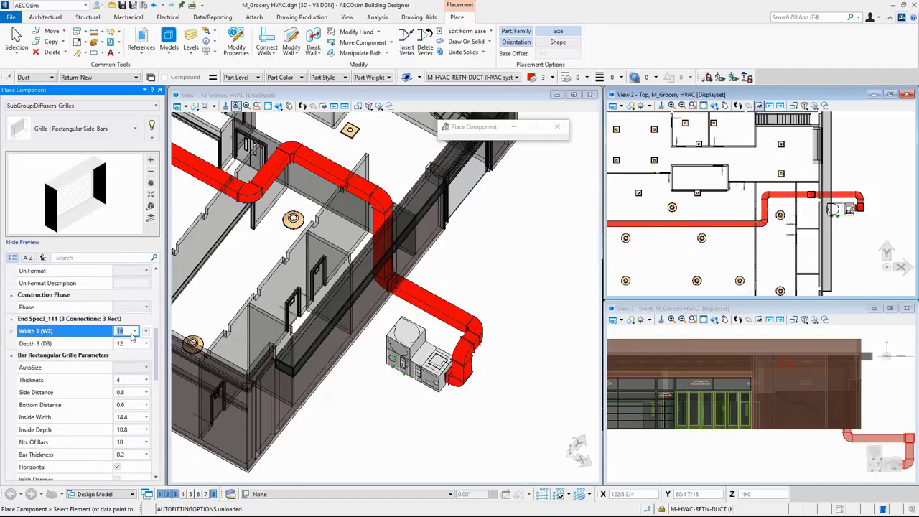
pyautogui.write('14')
pyautogui.press('Return')
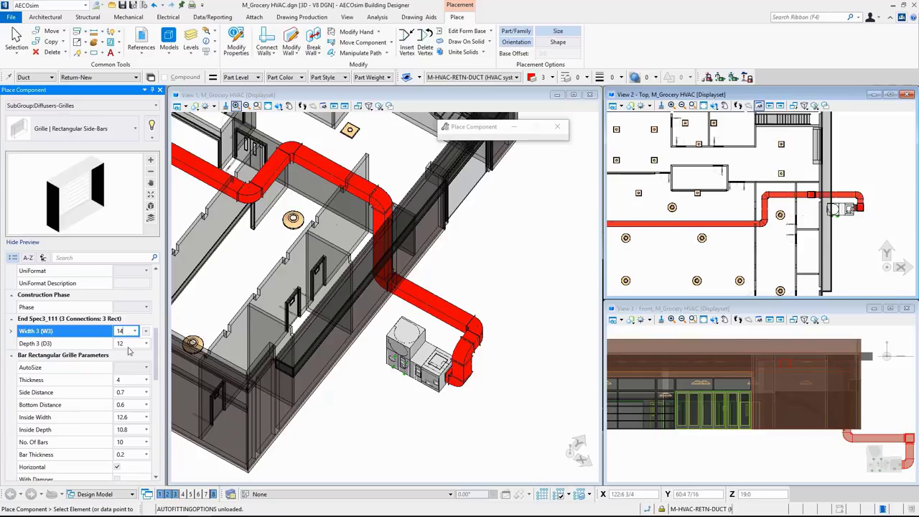
pyautogui.click(128, 344)
pyautogui.write('10')
pyautogui.press('Return')
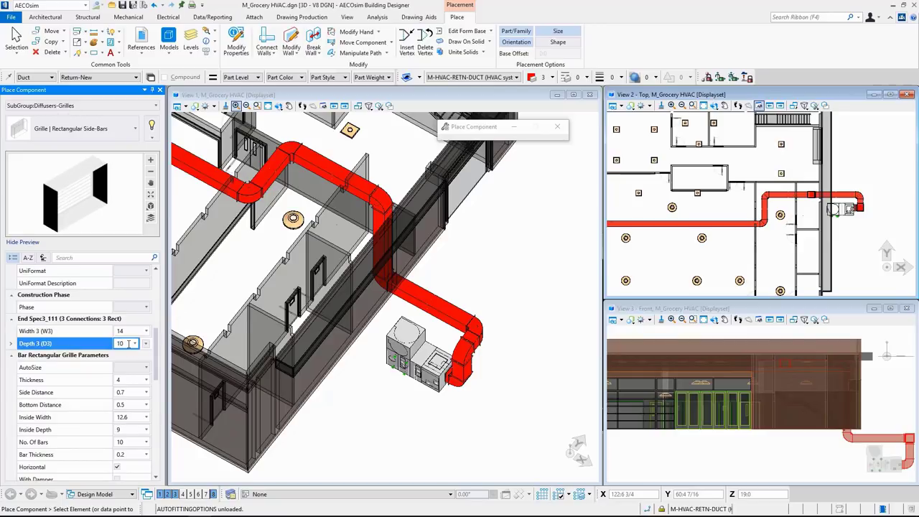
# Step: Place the rectangular side-bar grille on the side face of the main return duct, just before its elbow
pyautogui.scroll(3, 183, 170)
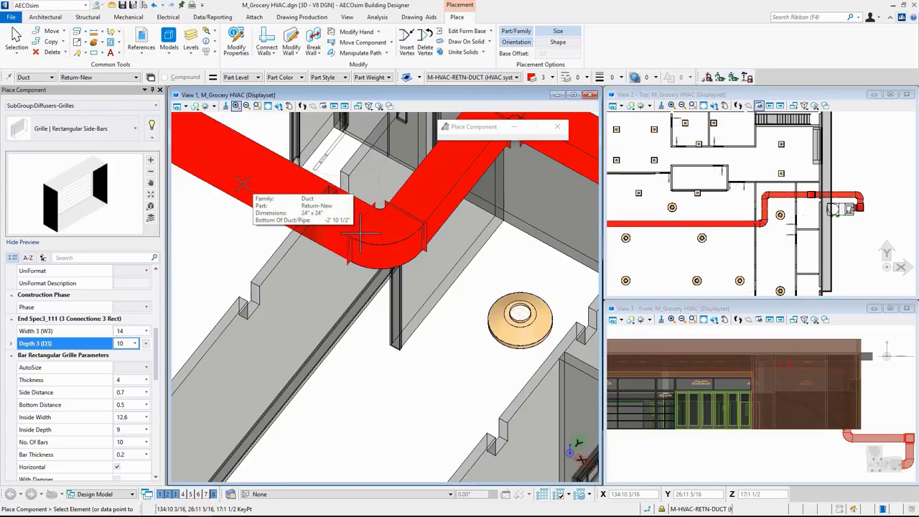
pyautogui.click(364, 223)
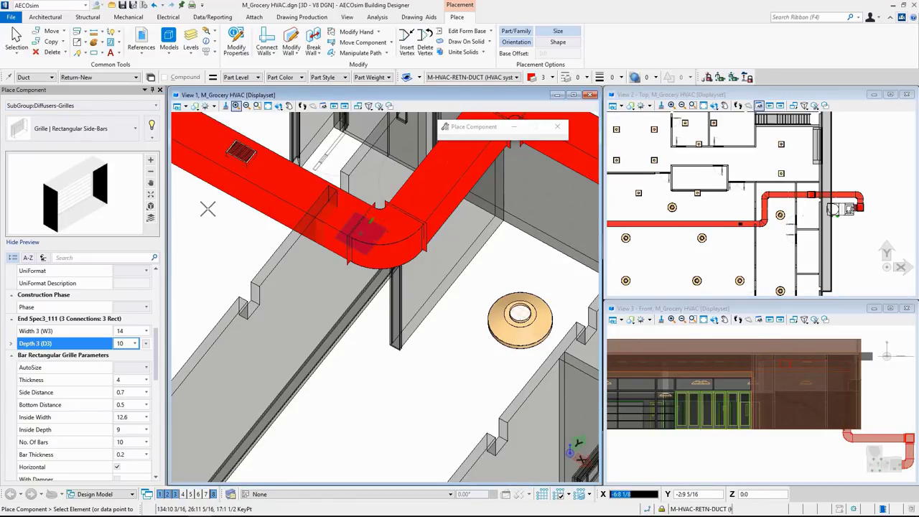
pyautogui.scroll(4, 207, 209)
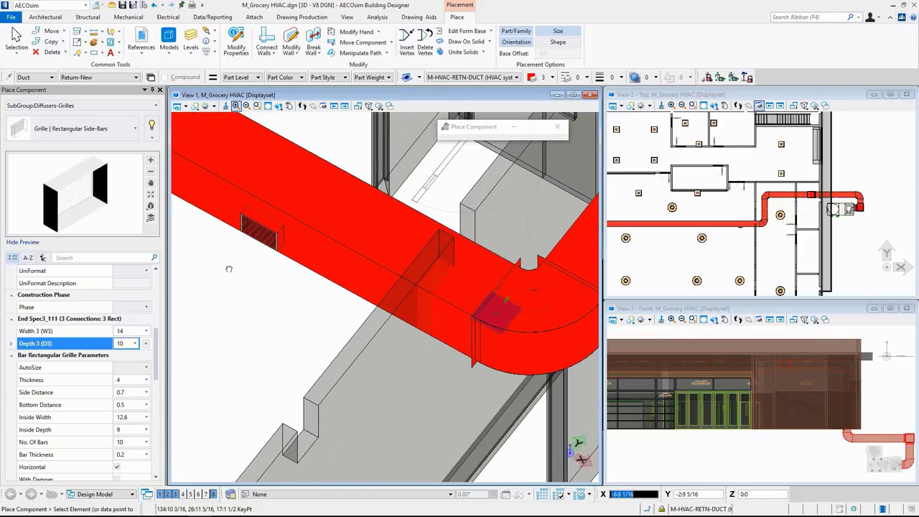
pyautogui.press('Return')
pyautogui.press('Escape')
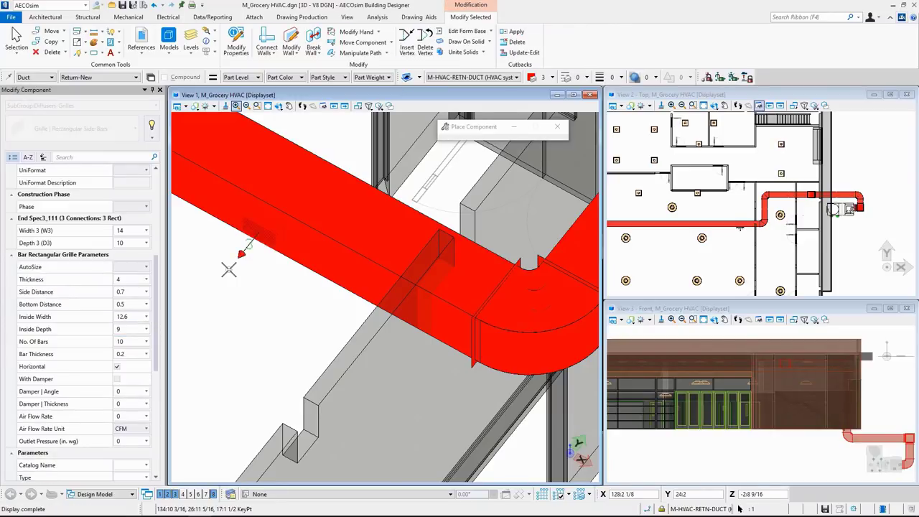
pyautogui.press('Escape')
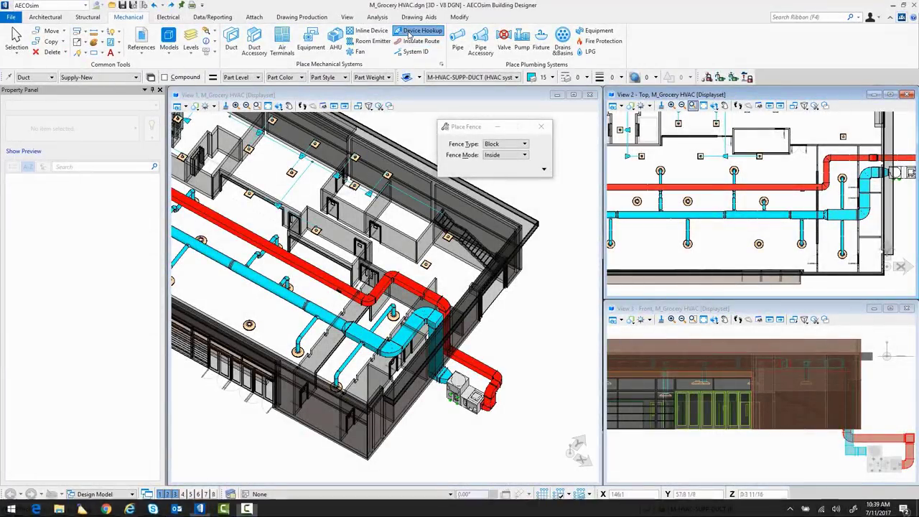
# Step: Hook up the unconnected round diffuser below the main supply duct to it with a Rigid, 90-degree Device Hookup
pyautogui.click(419, 31)
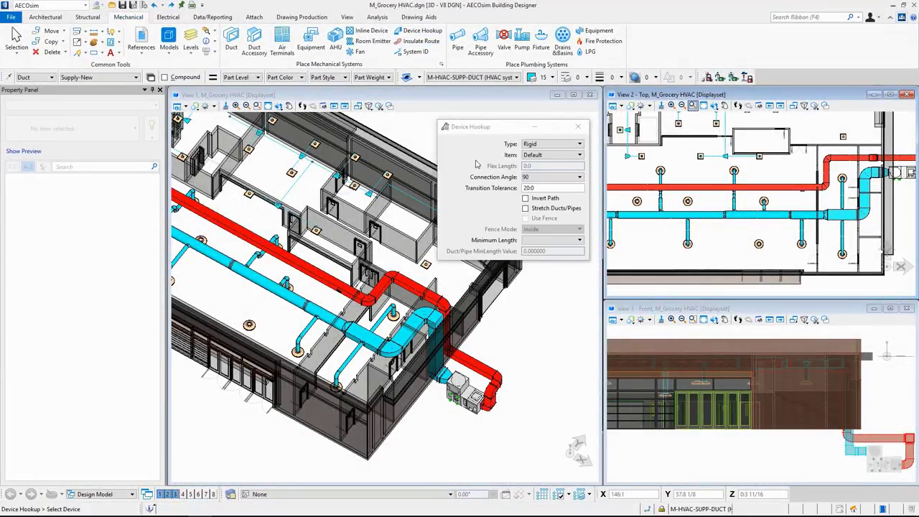
pyautogui.click(759, 244)
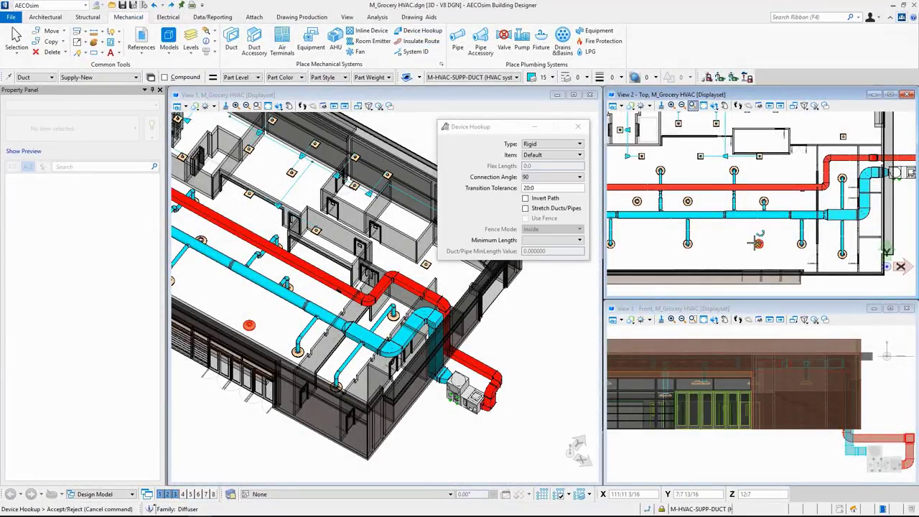
pyautogui.click(752, 216)
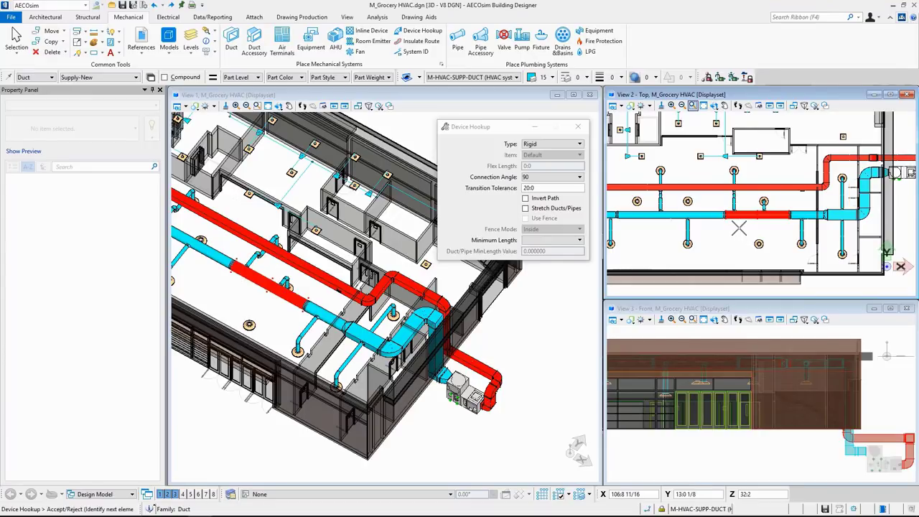
pyautogui.click(739, 229)
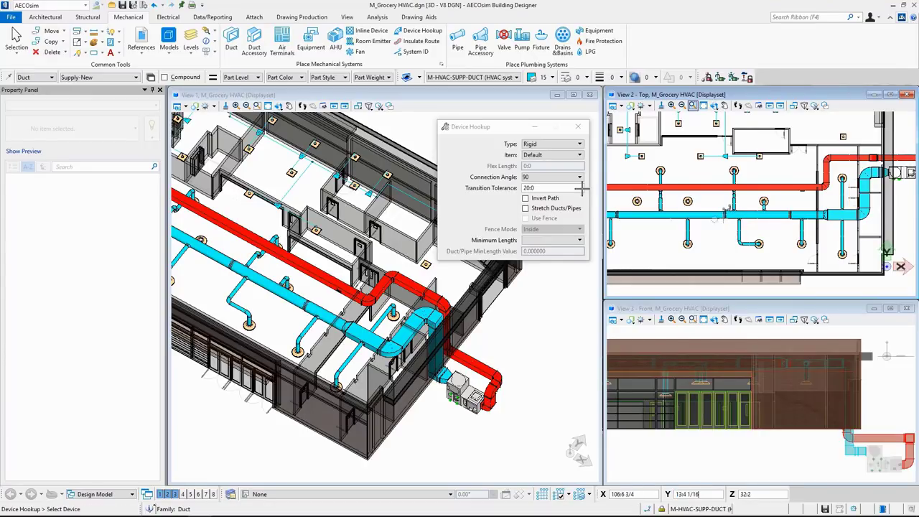
# Step: Place a block fence around the two unconnected round diffusers above the main supply duct and hook them up to it using Use Fence, Inside
pyautogui.click(18, 55)
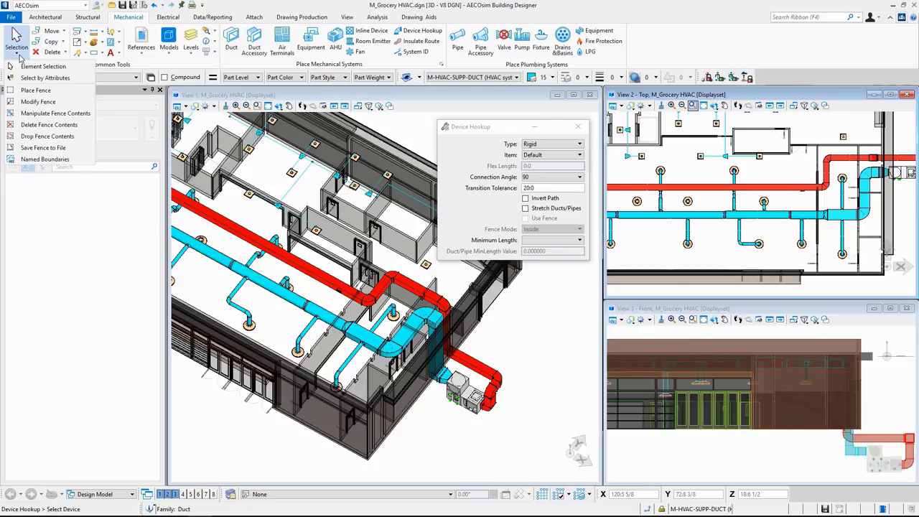
pyautogui.click(36, 90)
pyautogui.click(655, 200)
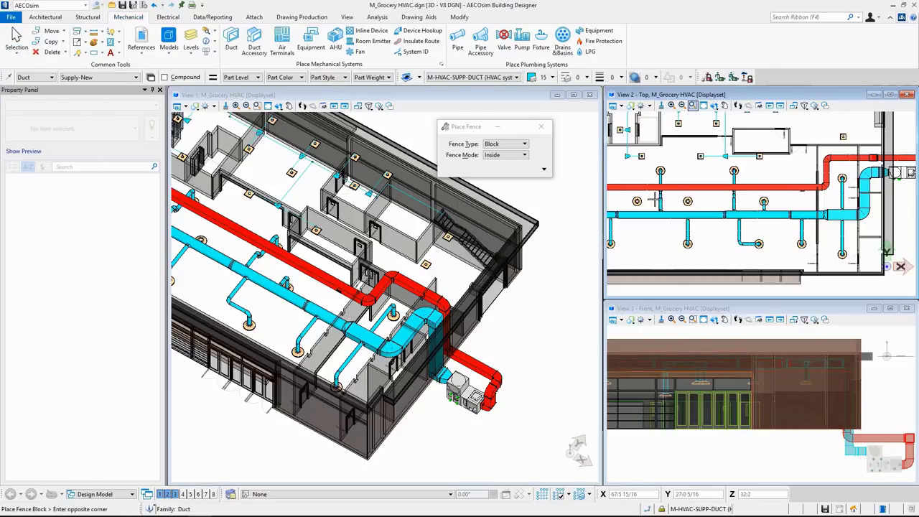
pyautogui.click(714, 223)
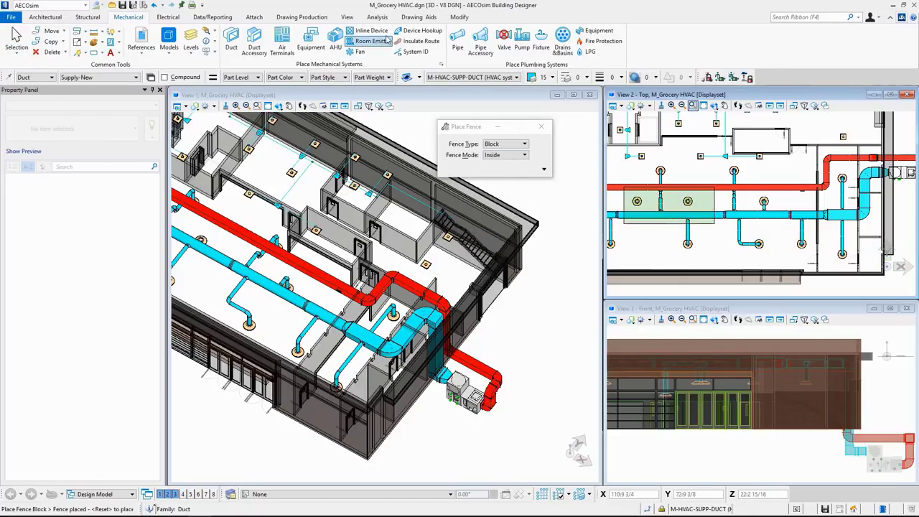
pyautogui.click(422, 30)
pyautogui.click(529, 219)
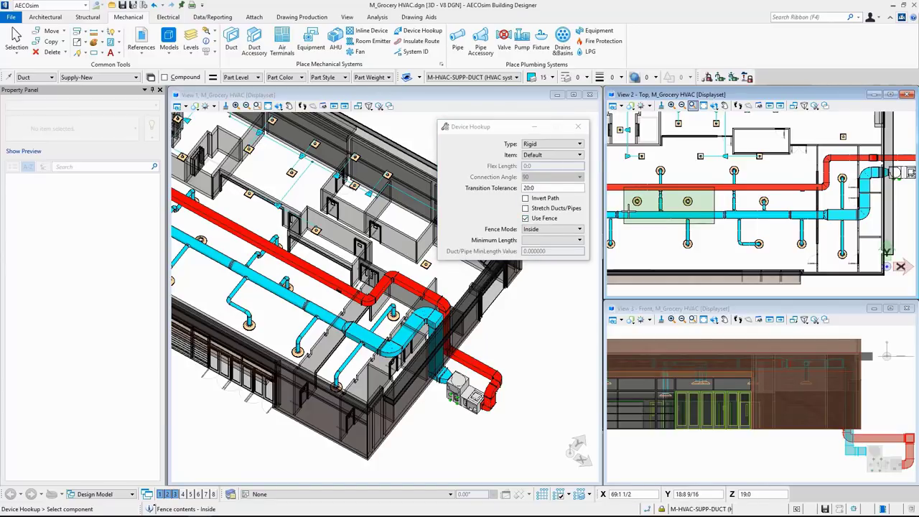
pyautogui.click(619, 203)
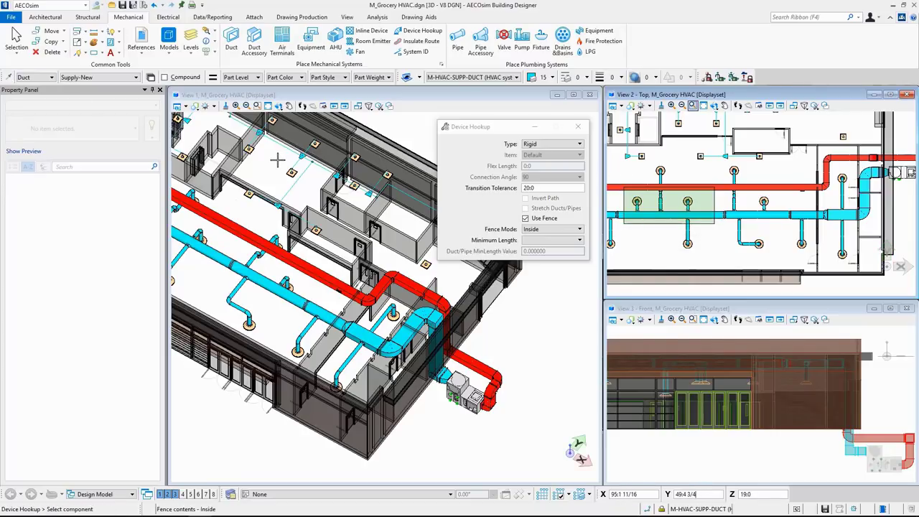
pyautogui.rightClick(280, 160)
pyautogui.click(272, 167)
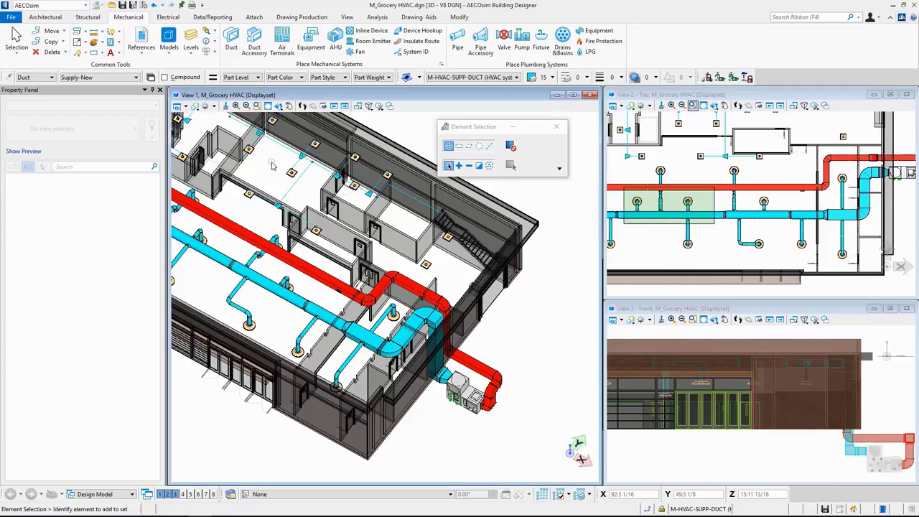
# Step: Extend the existing supply line beside the stair room's two square diffusers by about 16 ft as a rectangular duct in Single-Line Mode
pyautogui.moveTo(871, 134); pyautogui.dragTo(845, 202, button='middle')
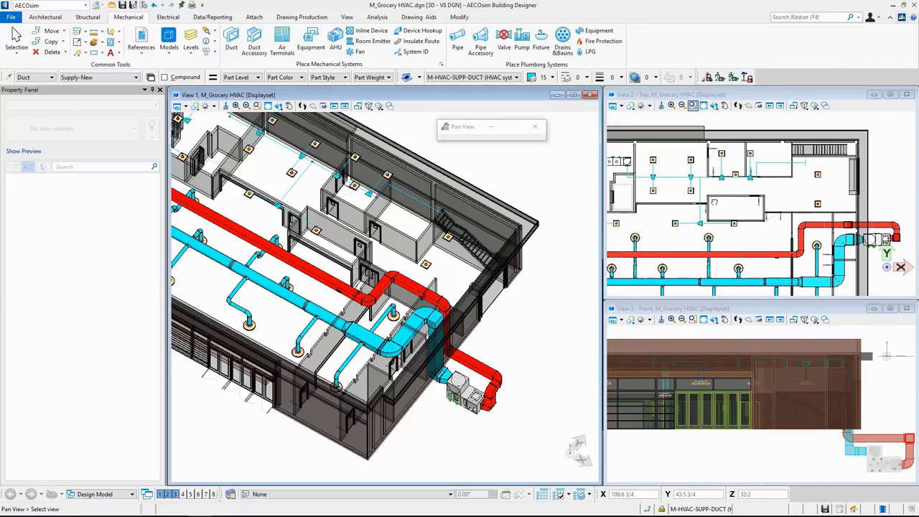
pyautogui.scroll(2, 844, 201)
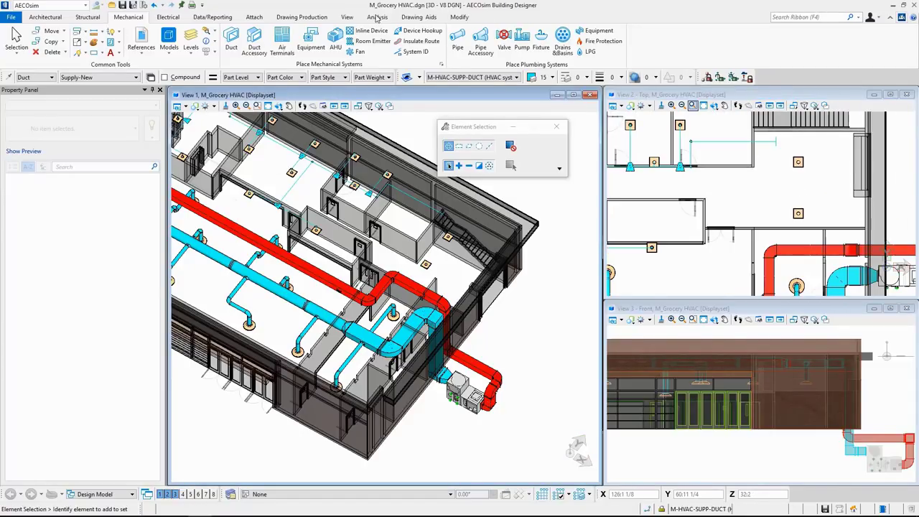
pyautogui.click(232, 40)
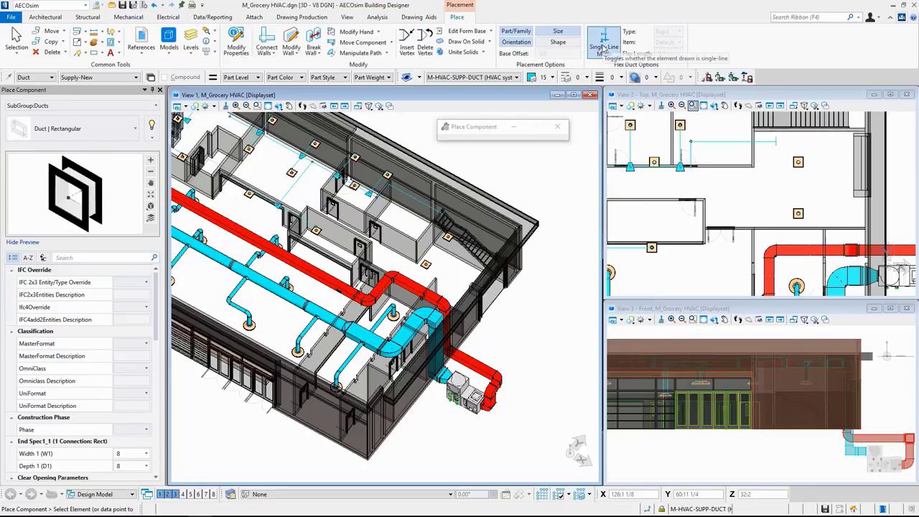
pyautogui.click(604, 46)
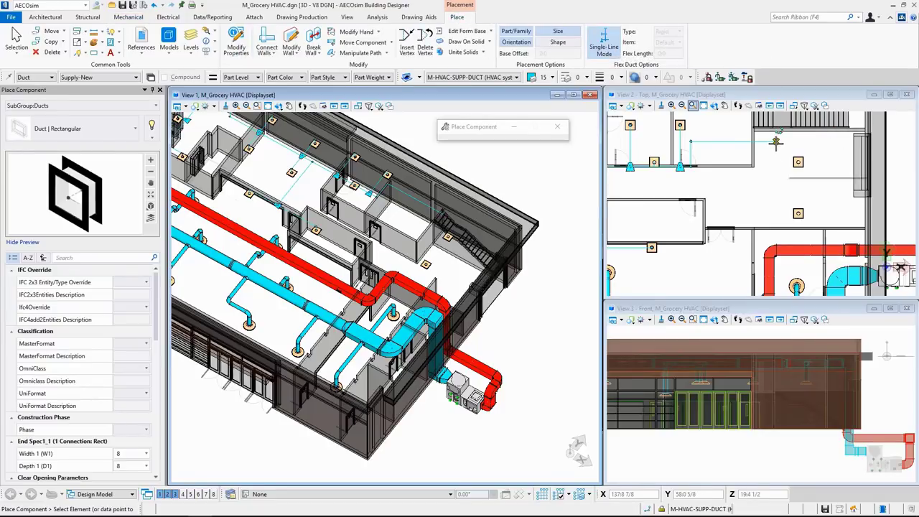
pyautogui.click(776, 144)
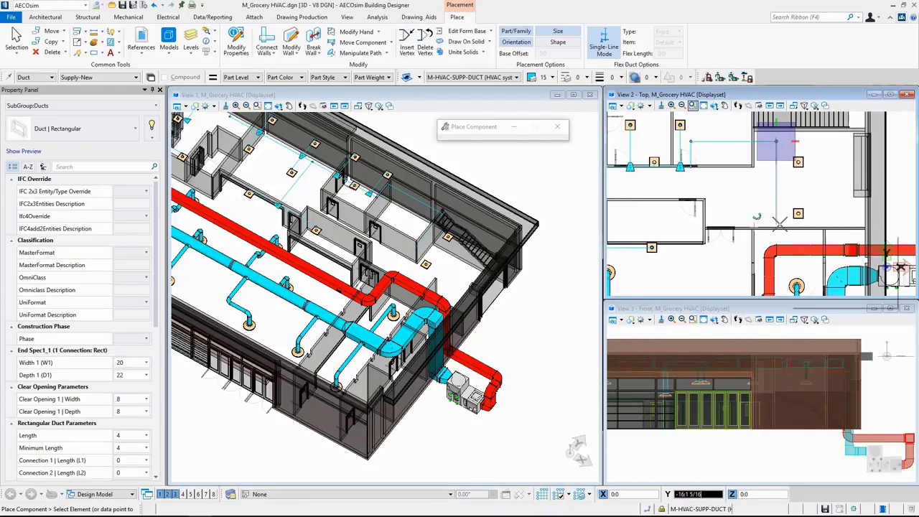
pyautogui.rightClick(813, 203)
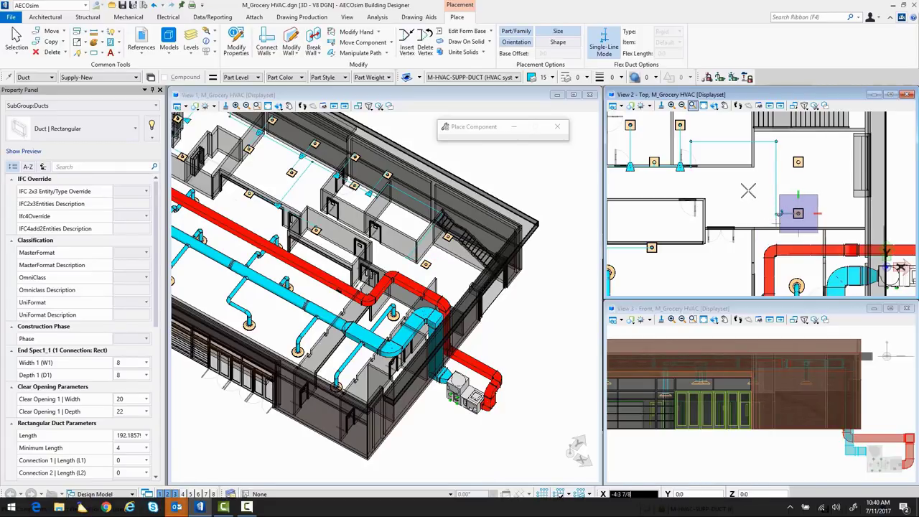
# Step: Connect both square diffusers in the room below the stair to the new single-line supply duct
pyautogui.click(776, 212)
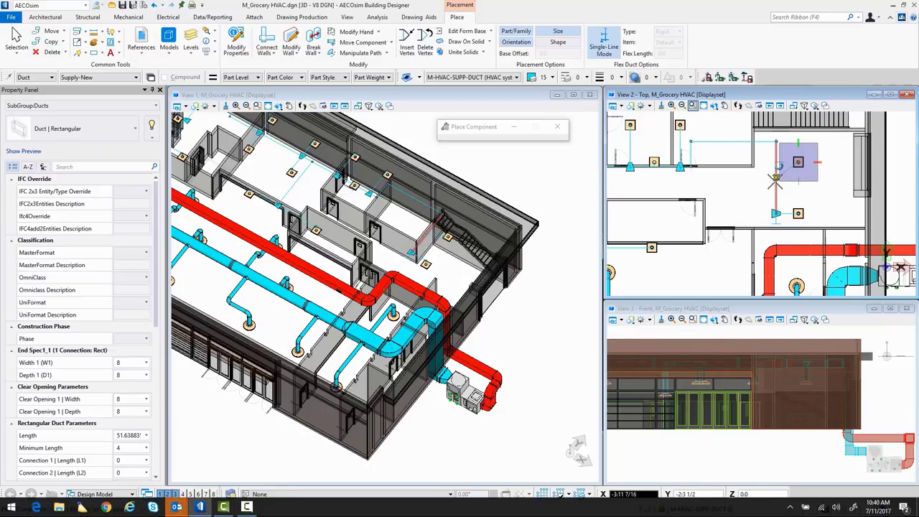
pyautogui.click(773, 177)
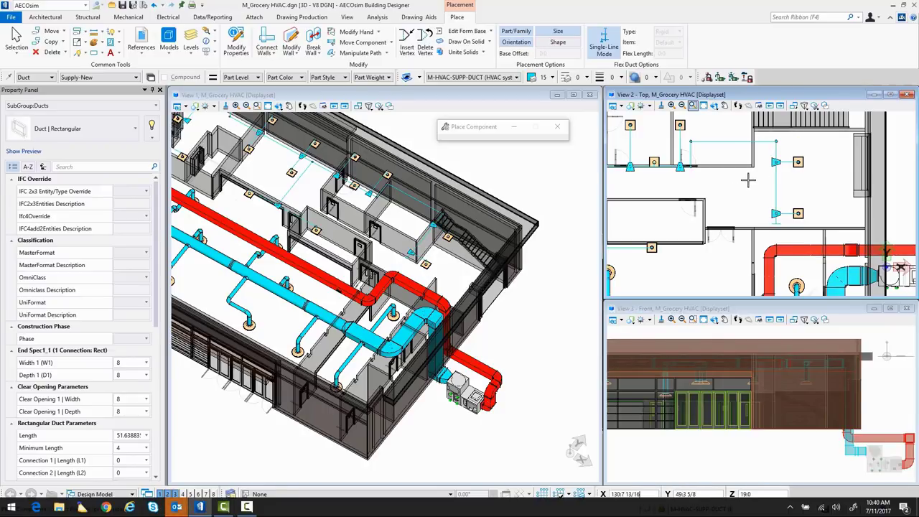
pyautogui.rightClick(469, 252)
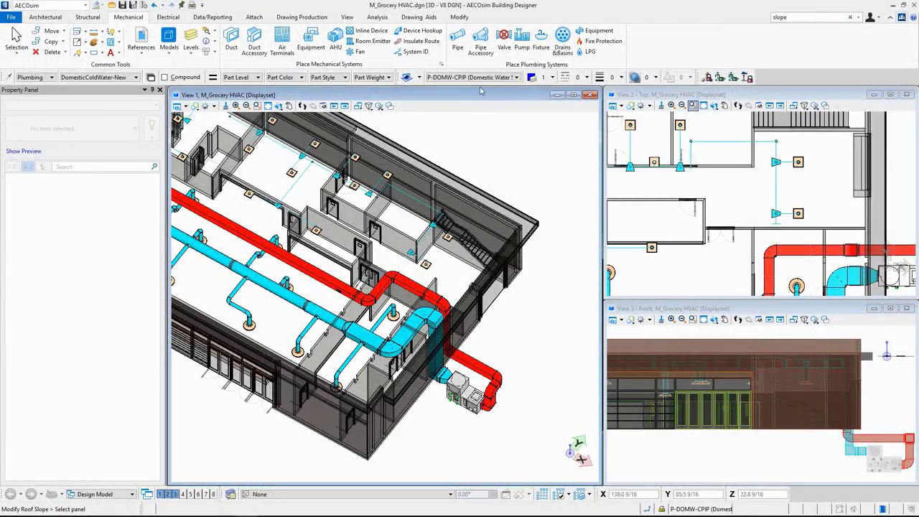
# Step: Start placing a domestic cold water pipe and review the available pipe types and the Catalog Name options for StraightPipe | Default Pipe
pyautogui.click(458, 39)
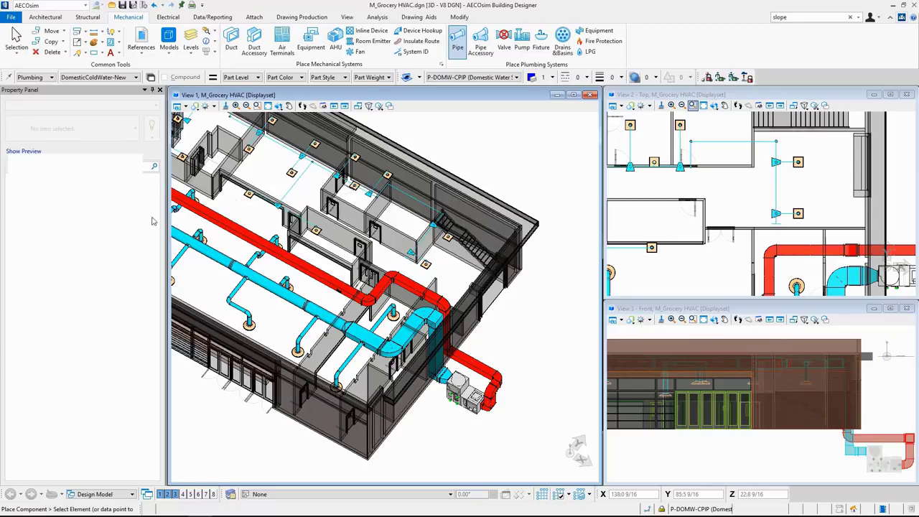
pyautogui.click(133, 130)
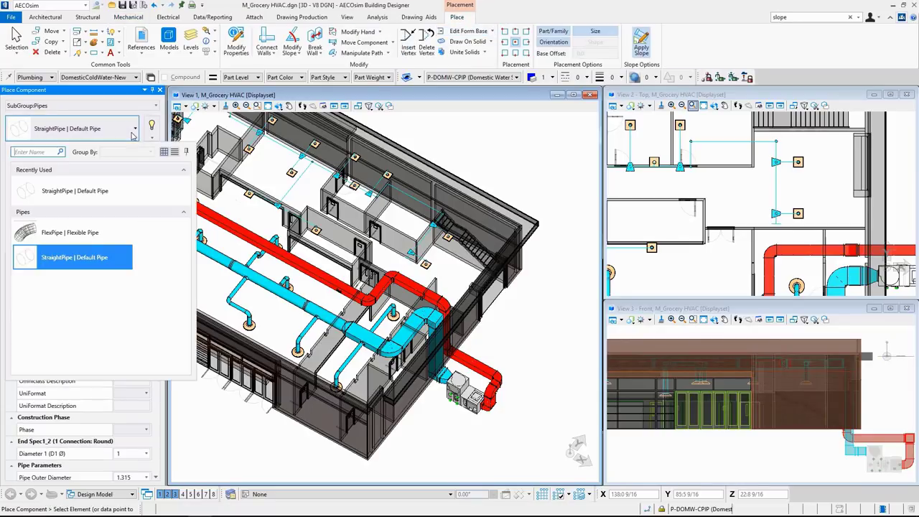
pyautogui.click(133, 130)
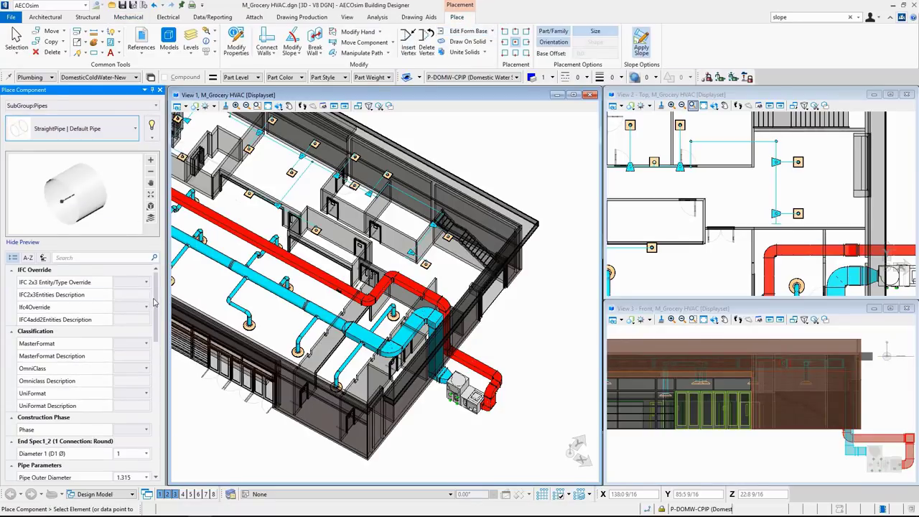
pyautogui.scroll(-2, 161, 330)
pyautogui.scroll(-5, 161, 330)
pyautogui.click(146, 358)
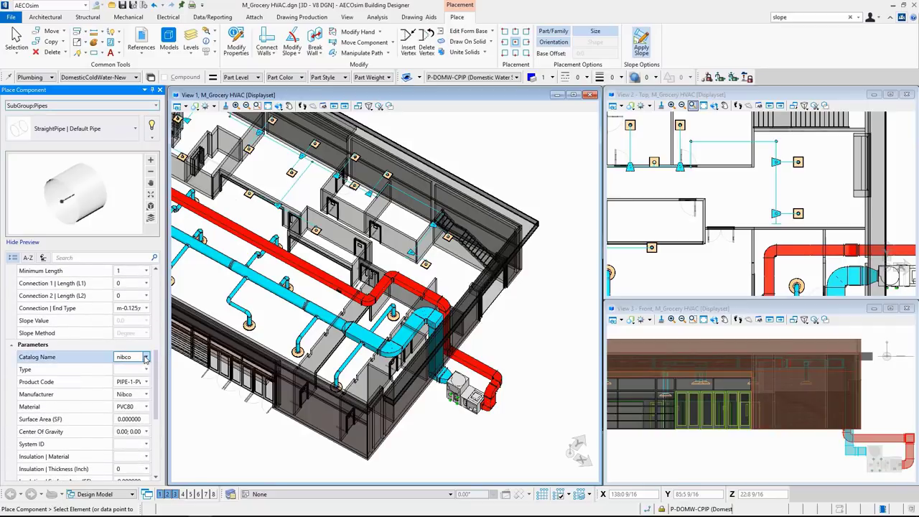
pyautogui.click(134, 358)
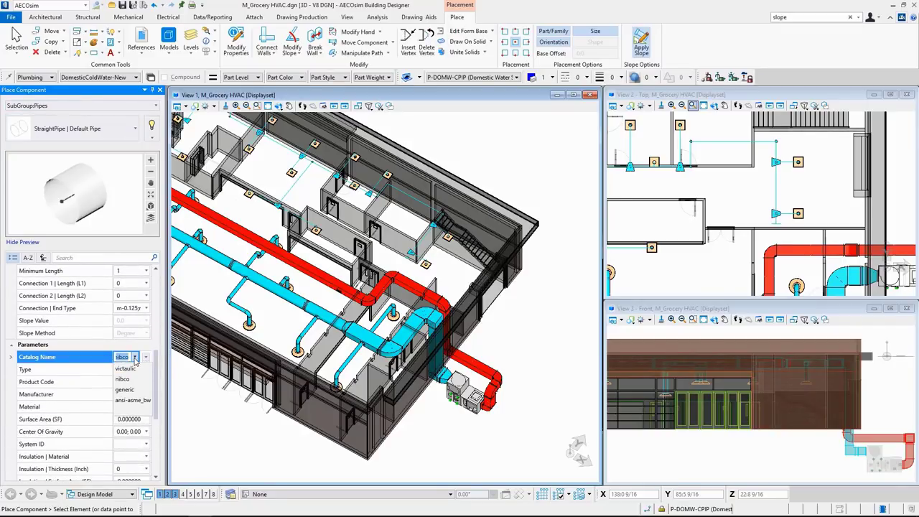
pyautogui.click(135, 359)
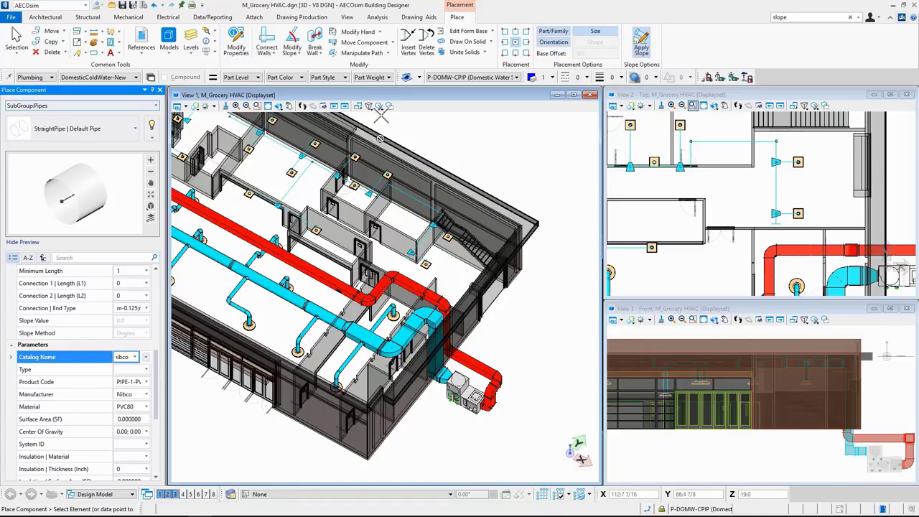
# Step: Start placing a pipe accessory and browse the catalog of fittings, flanges and unions
pyautogui.click(129, 18)
pyautogui.click(481, 44)
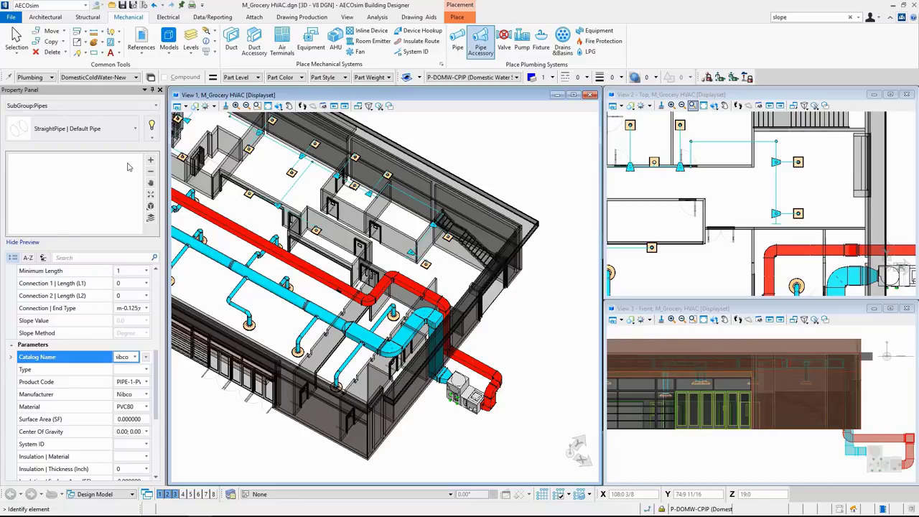
pyautogui.click(136, 129)
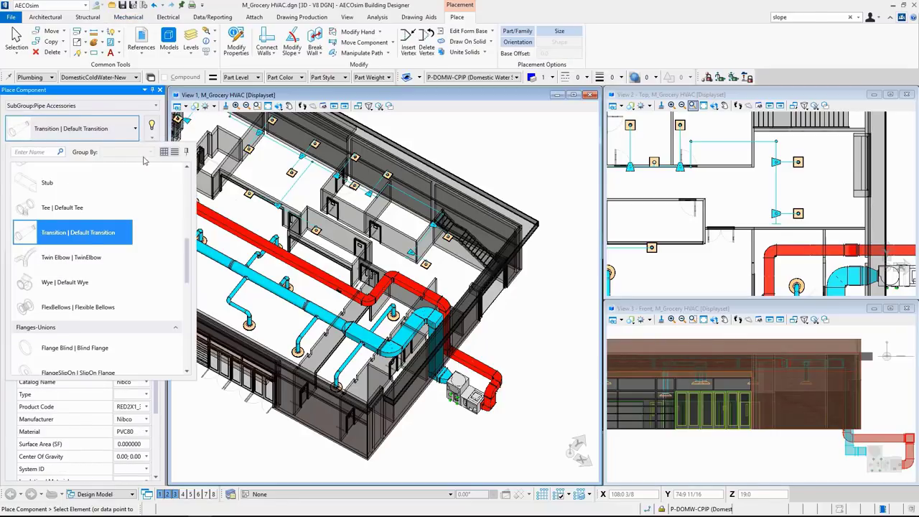
pyautogui.scroll(-4, 163, 212)
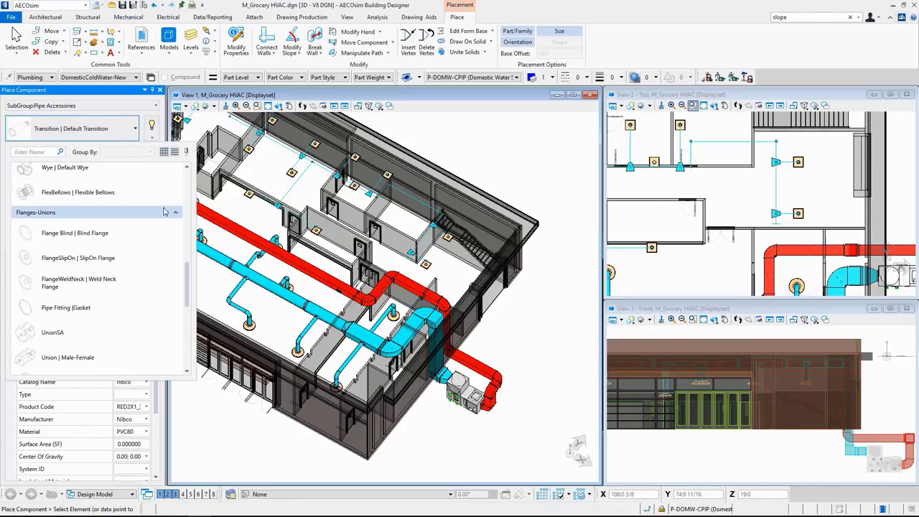
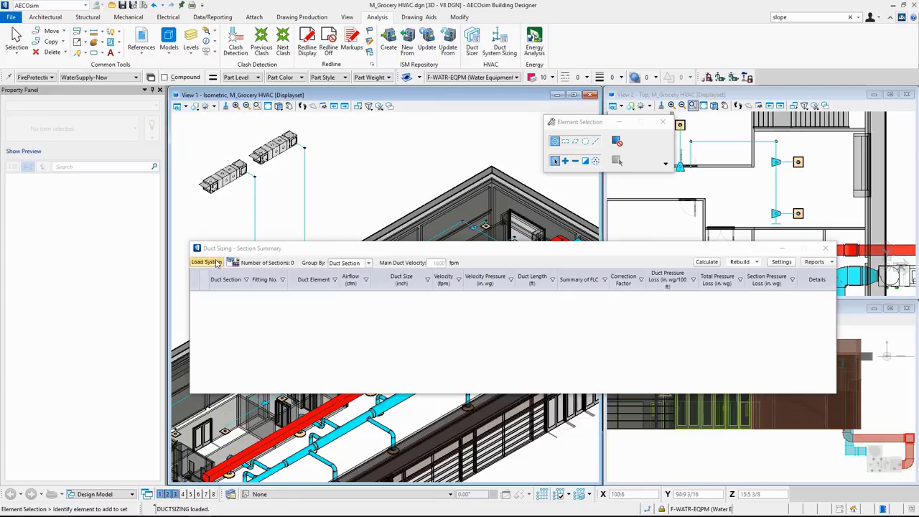
# Step: Load the rear rooftop unit into duct sizing and assign Fresh Air to End 1, Return to End 2 and Supply to End 3
pyautogui.click(206, 262)
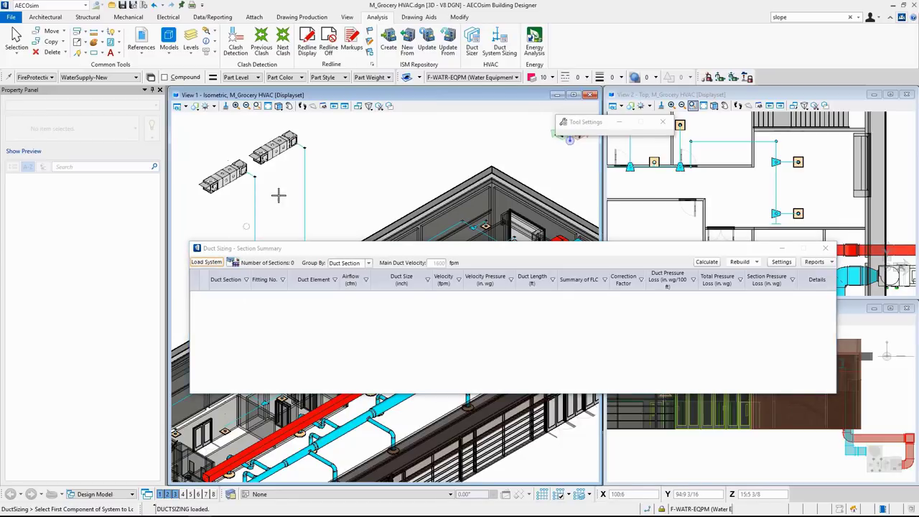
pyautogui.click(326, 130)
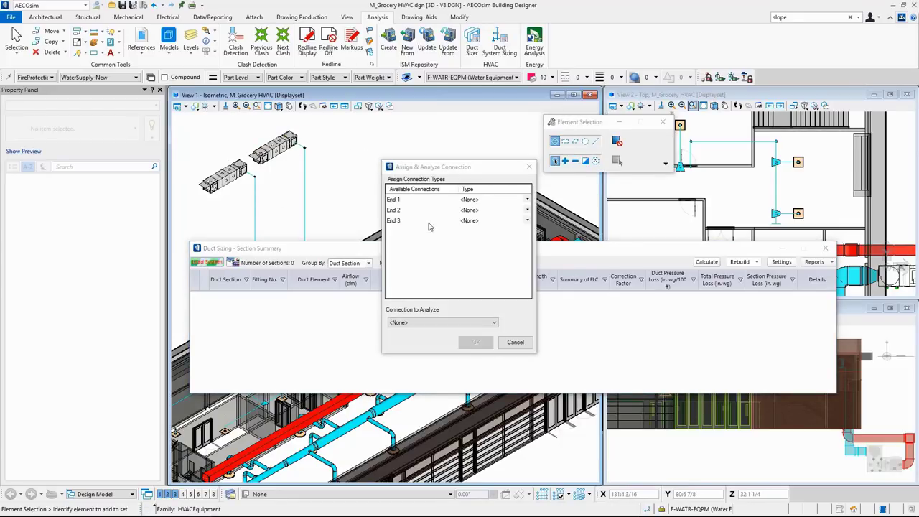
pyautogui.click(528, 200)
pyautogui.click(528, 200)
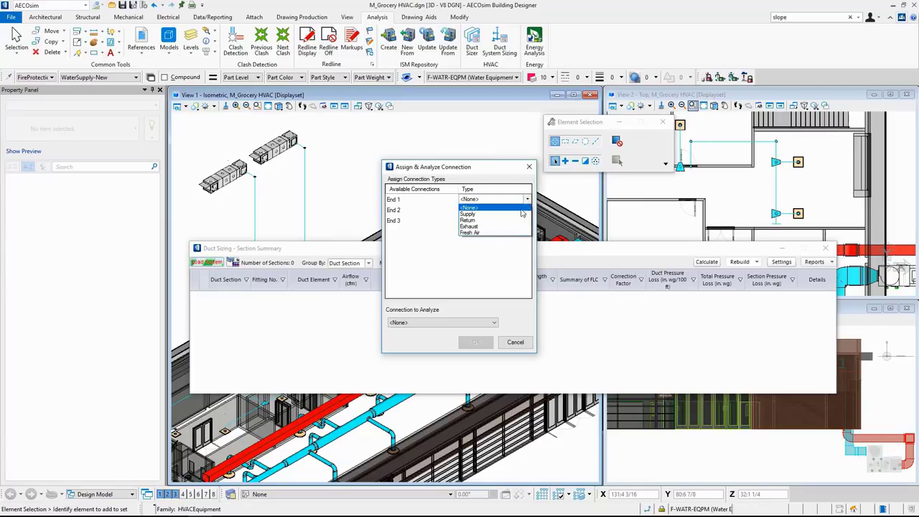
pyautogui.click(514, 232)
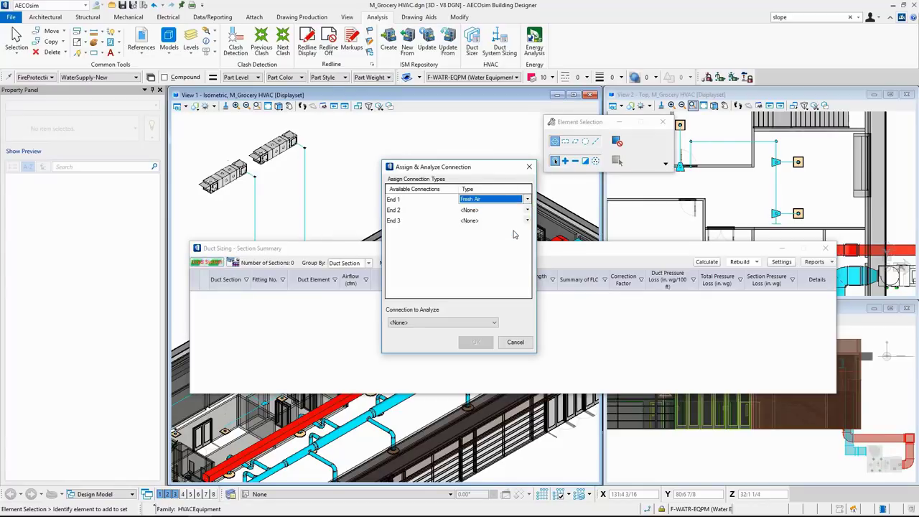
pyautogui.click(528, 210)
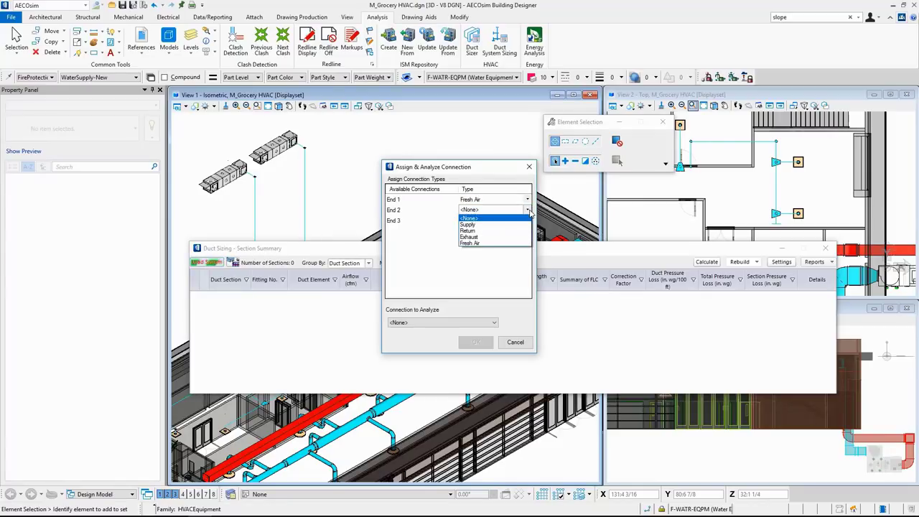
pyautogui.click(518, 235)
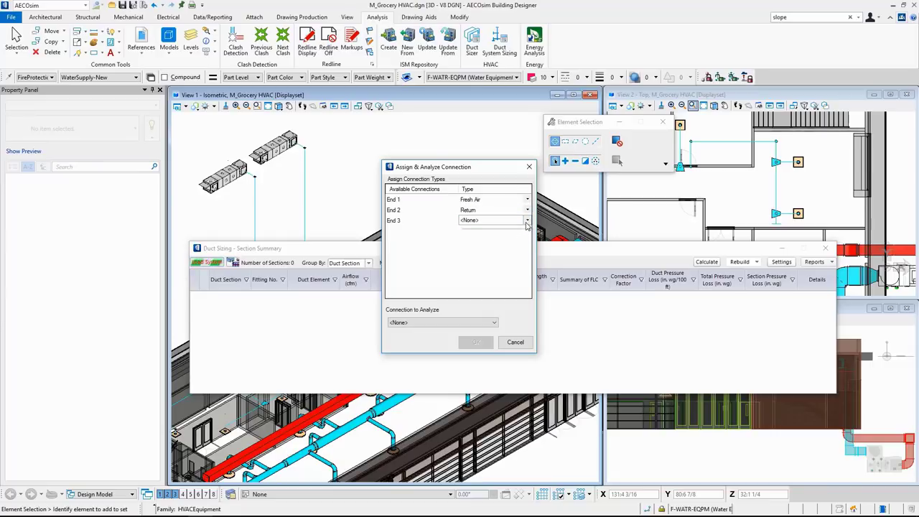
pyautogui.click(528, 220)
pyautogui.click(499, 235)
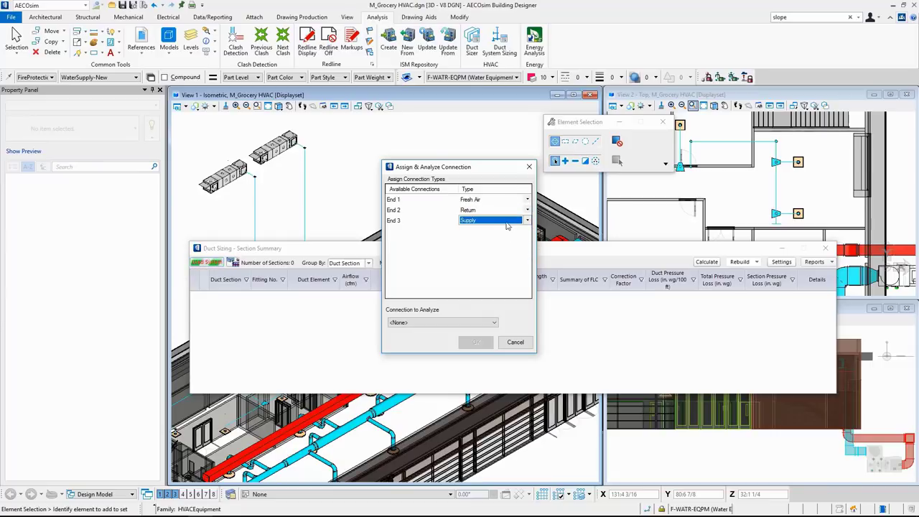
# Step: Choose End 3 [Supply] as the connection to analyze and load its duct sections
pyautogui.click(449, 322)
pyautogui.click(446, 349)
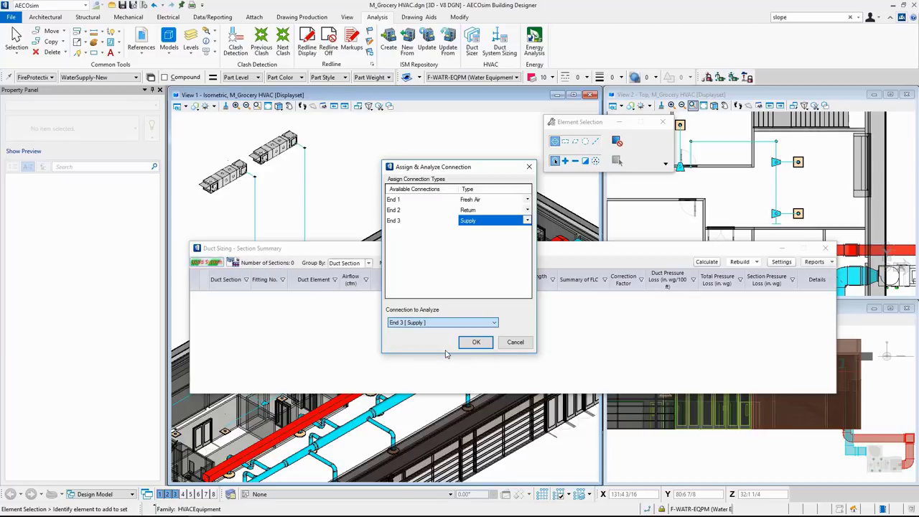
pyautogui.click(474, 342)
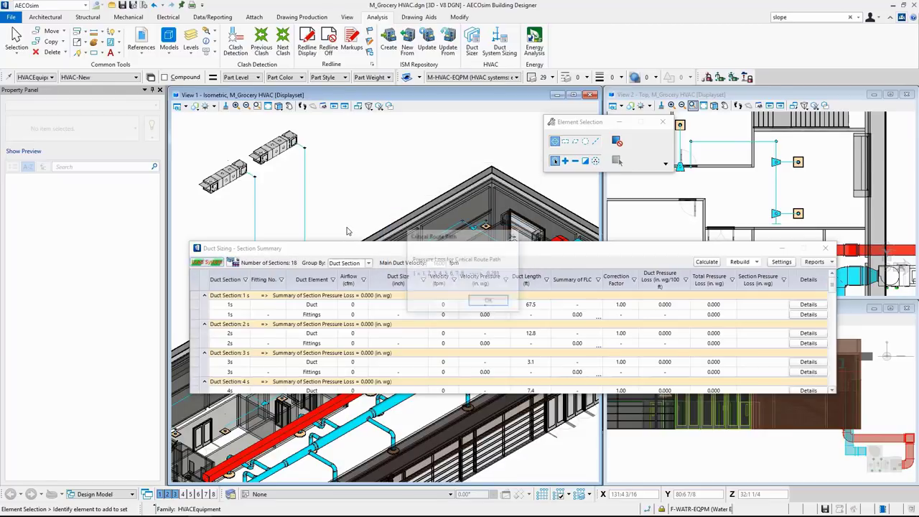
# Step: Calculate the loaded supply system and review each section's airflow, duct size and pressure loss, including section 10s
pyautogui.click(487, 302)
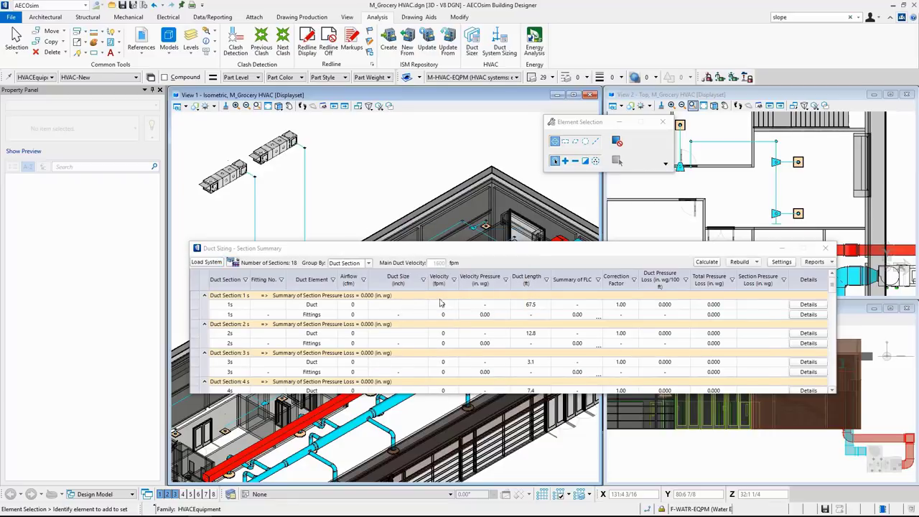
pyautogui.scroll(-2, 343, 324)
pyautogui.scroll(-6, 343, 325)
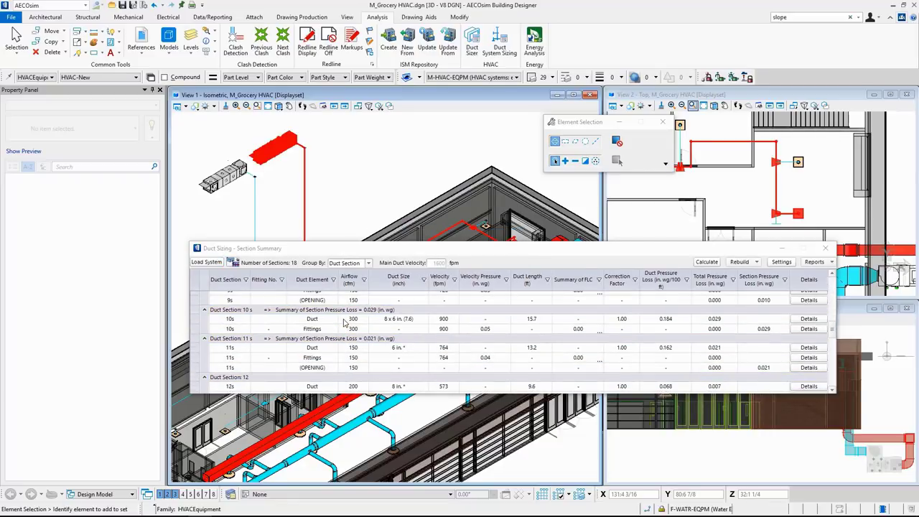
pyautogui.click(356, 325)
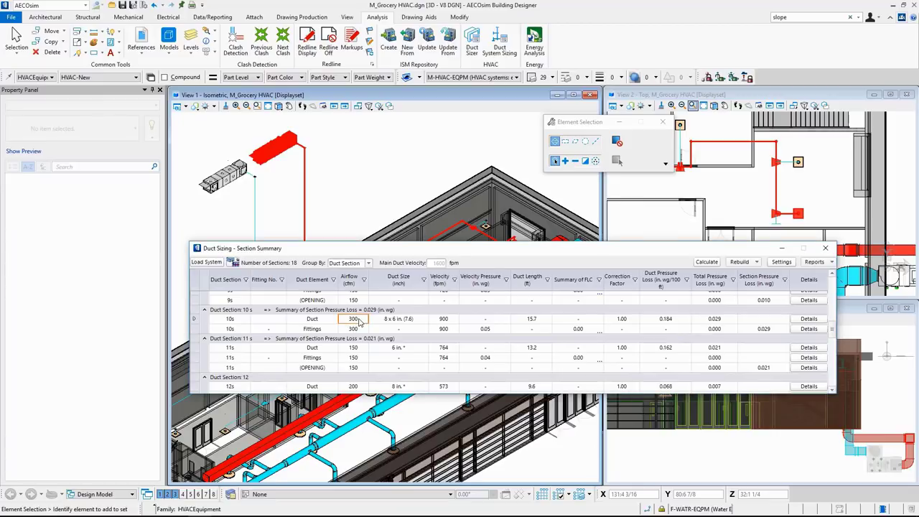
pyautogui.scroll(8, 359, 323)
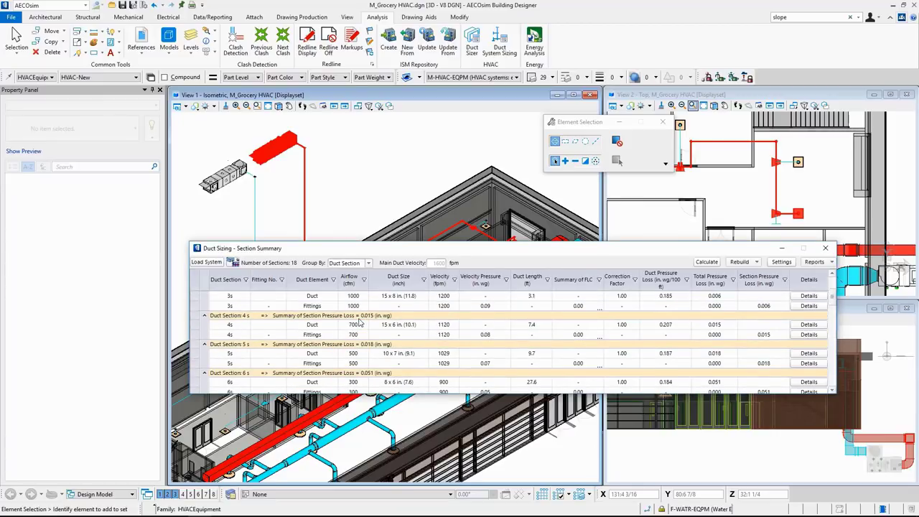
pyautogui.scroll(2, 493, 305)
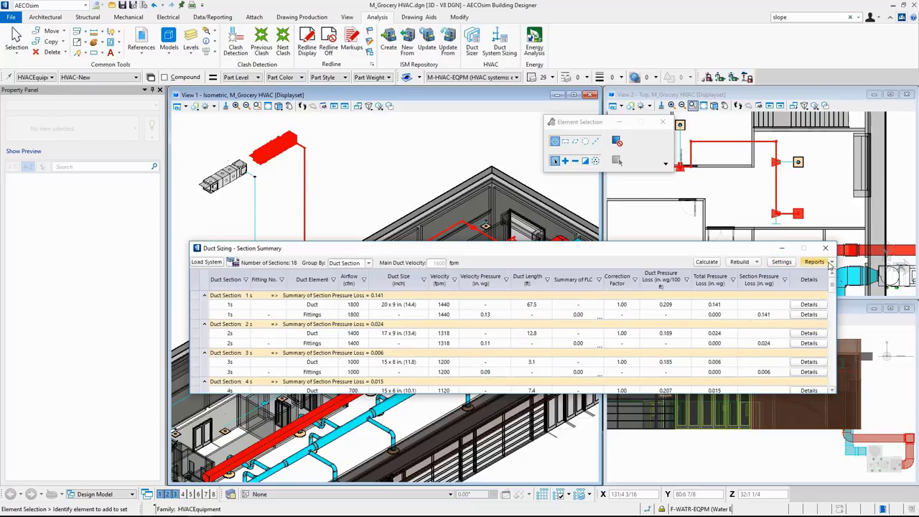
# Step: Generate the ASHRAE report for System_Name and examine its total pressure loss and loss coefficient tables
pyautogui.click(831, 263)
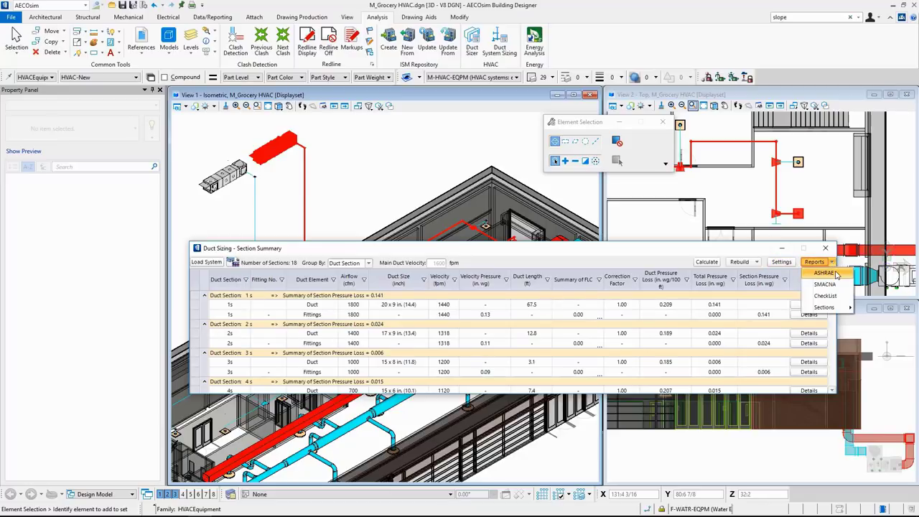
pyautogui.click(833, 273)
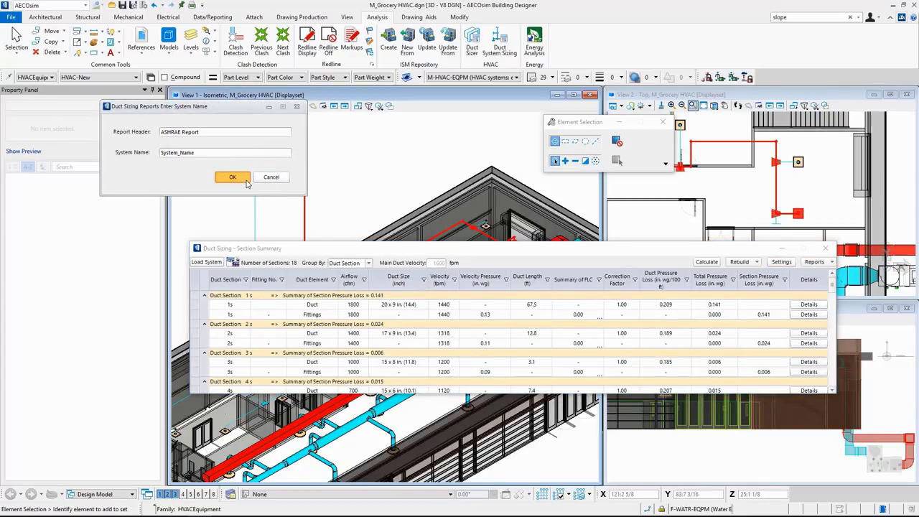
pyautogui.click(244, 179)
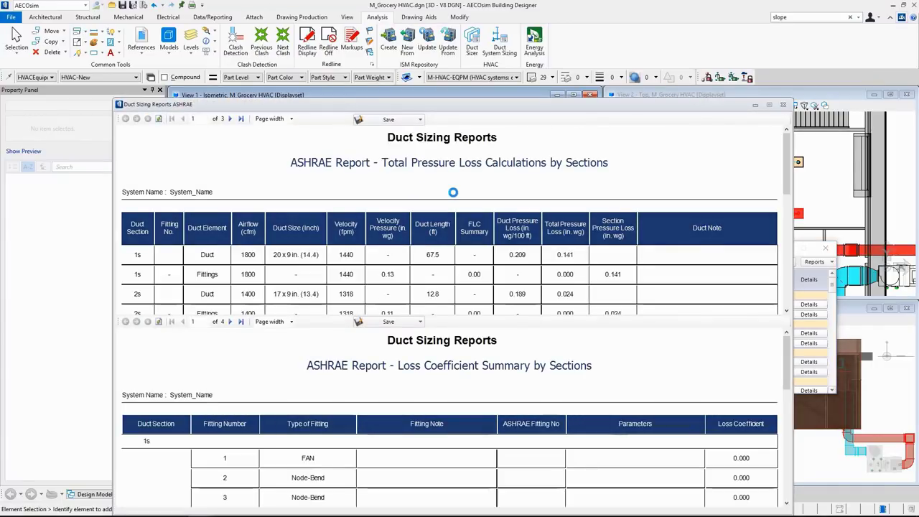
pyautogui.scroll(-3, 453, 192)
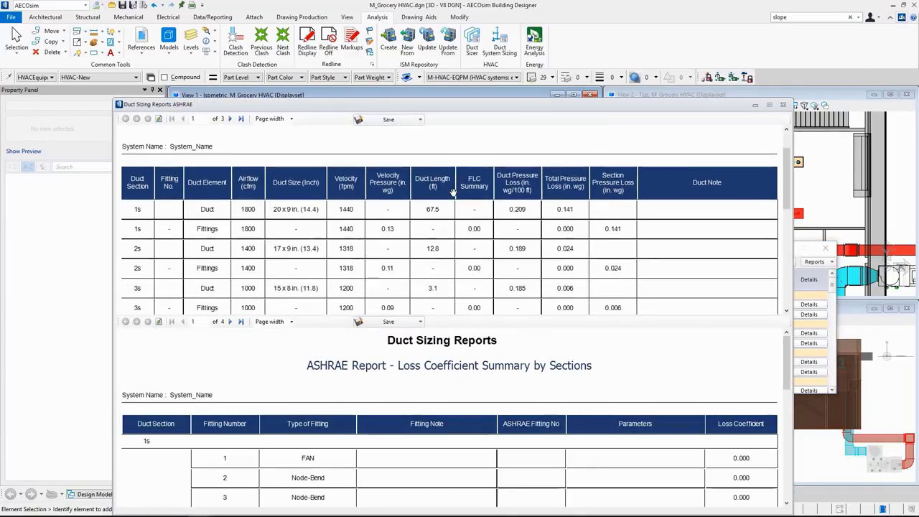
pyautogui.scroll(-2, 459, 205)
pyautogui.scroll(-2, 511, 382)
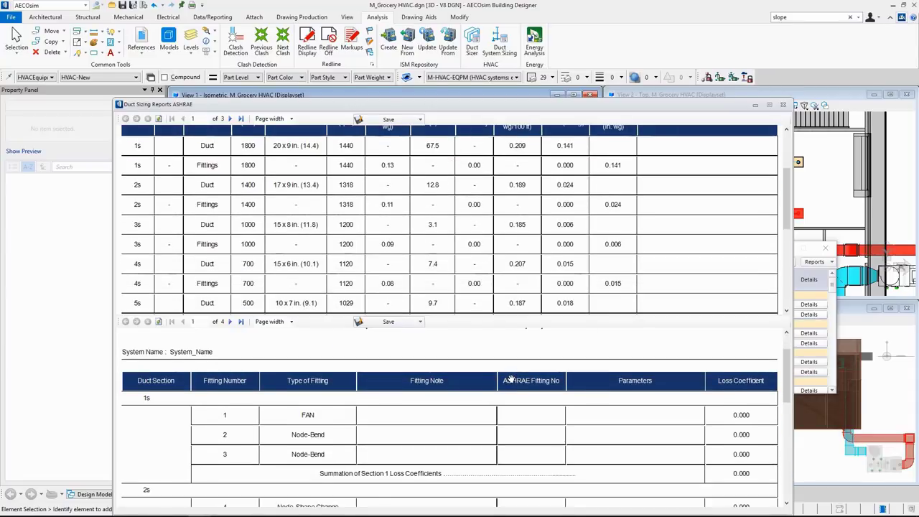
pyautogui.scroll(2, 513, 382)
pyautogui.scroll(3, 478, 243)
pyautogui.scroll(1, 478, 242)
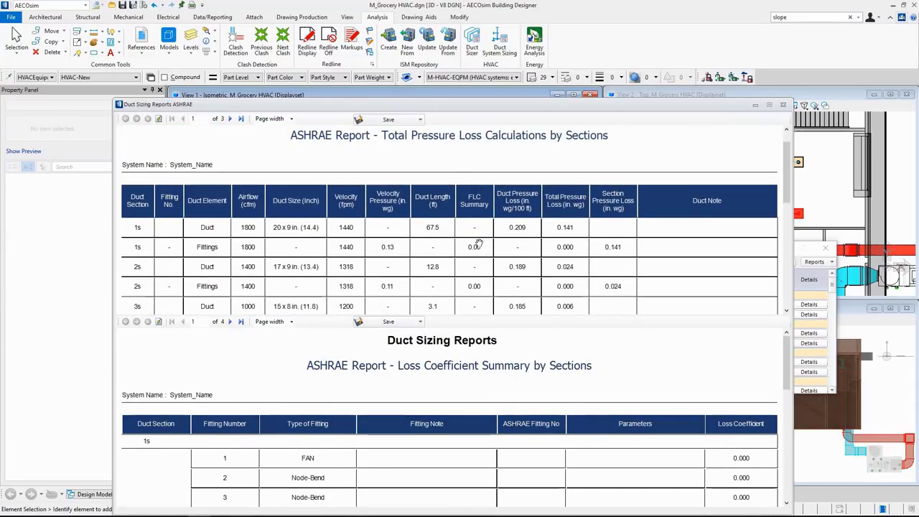
pyautogui.click(782, 106)
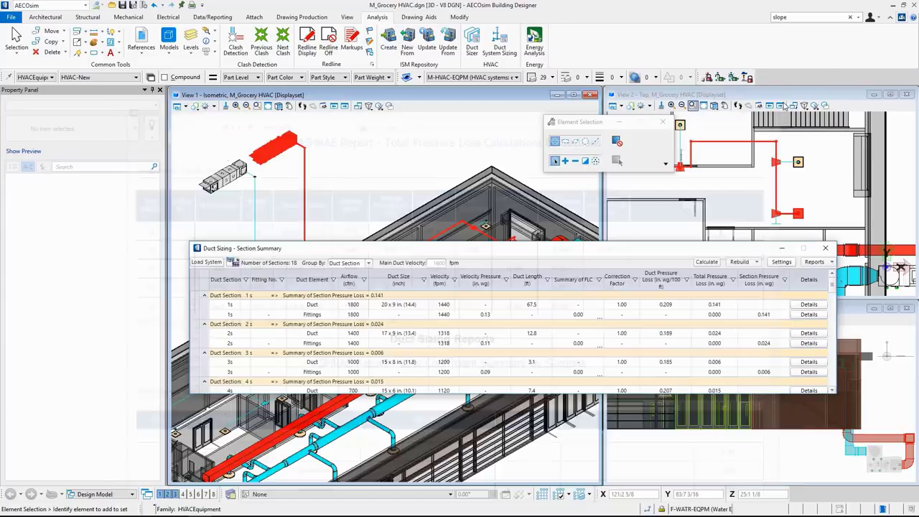
# Step: Rebuild the sized single-line supply system by promoting it to 3D ductwork
pyautogui.click(755, 262)
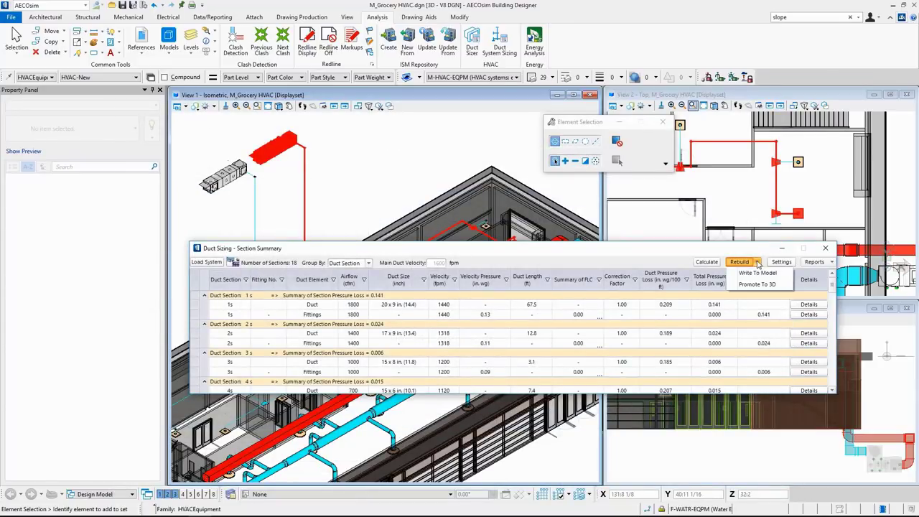
pyautogui.click(774, 286)
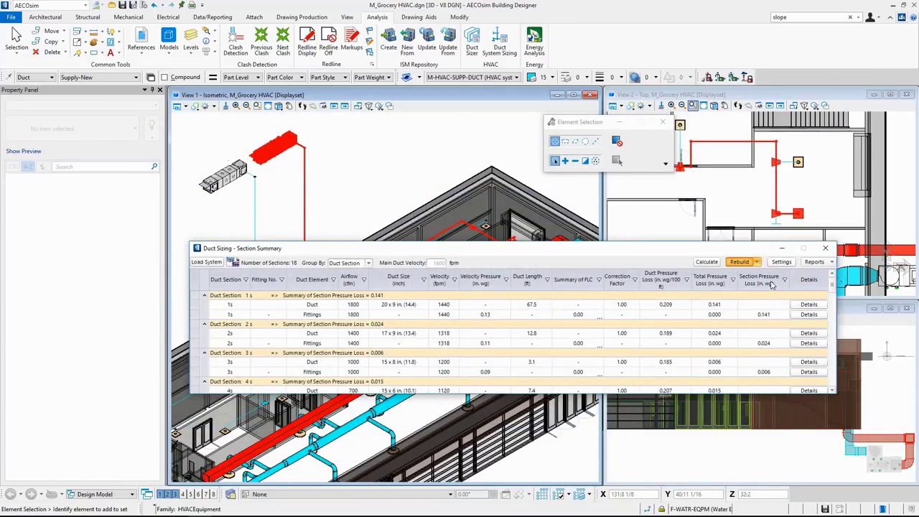
pyautogui.click(737, 263)
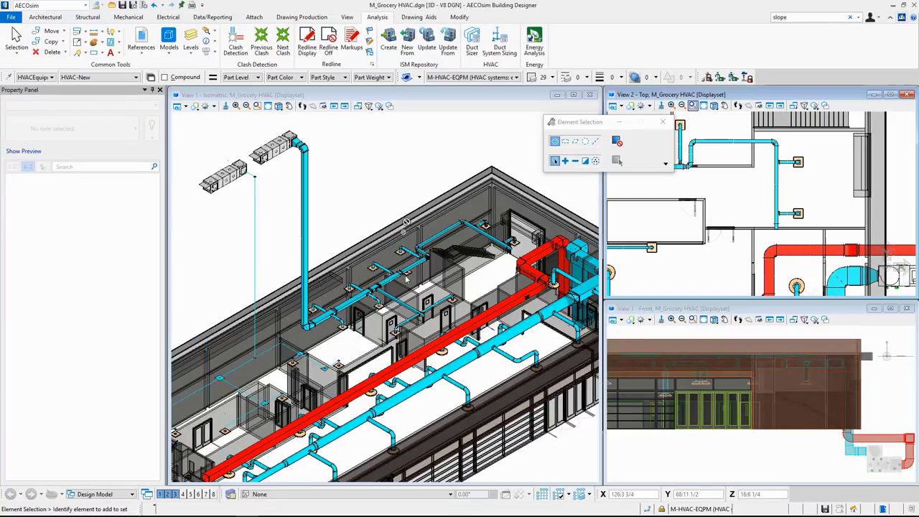
pyautogui.scroll(3, 411, 283)
pyautogui.scroll(2, 410, 282)
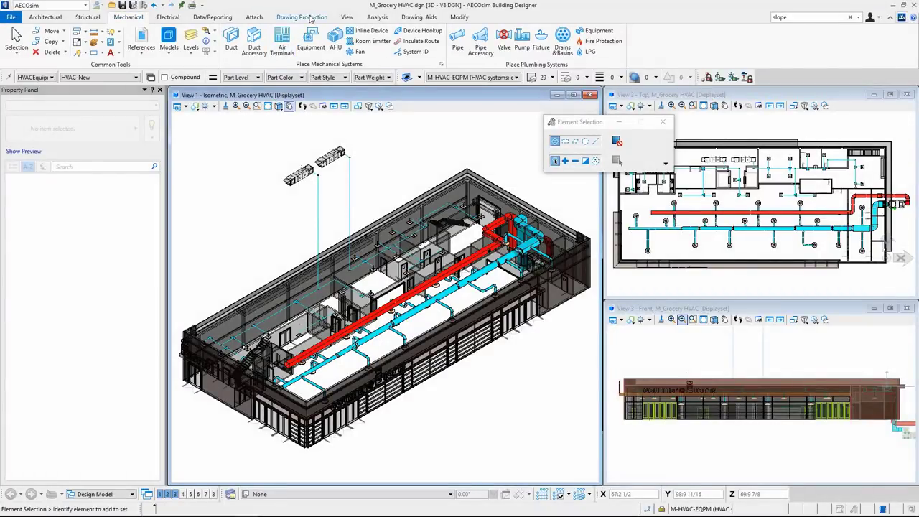
# Step: Place a plan callout with the Mech - HVAC Mechanical - Plan seed across the building's front view, with its depth reaching the base
pyautogui.click(237, 39)
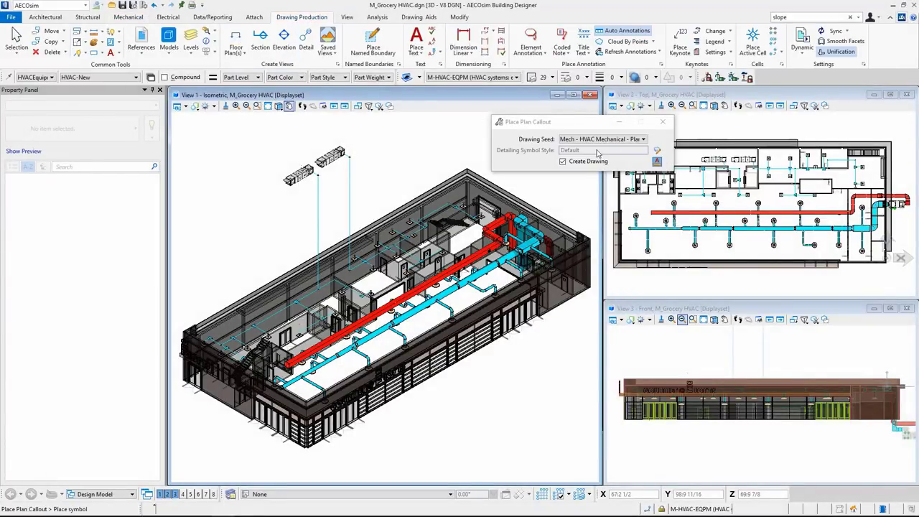
pyautogui.click(611, 141)
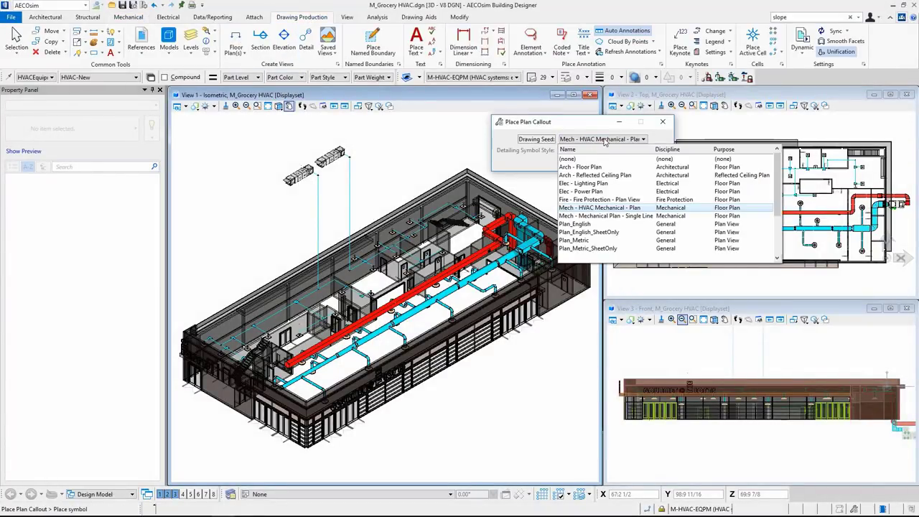
pyautogui.click(603, 207)
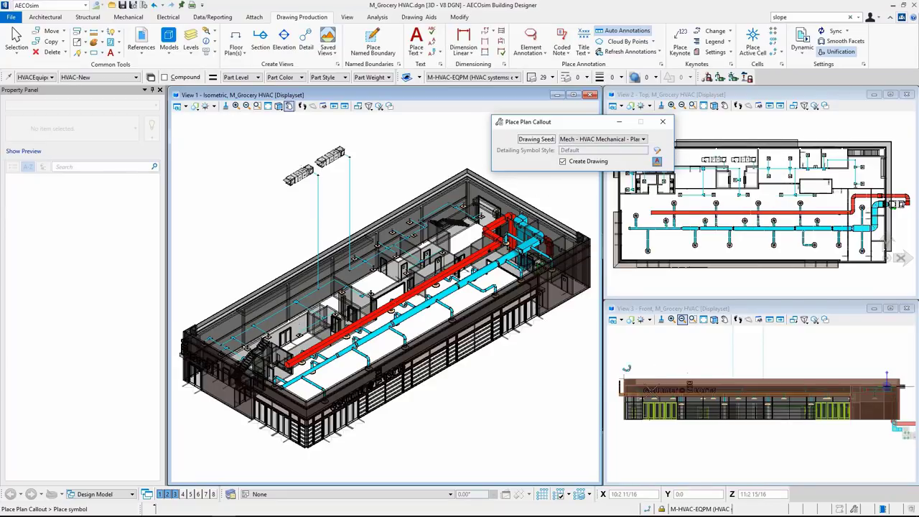
pyautogui.click(611, 386)
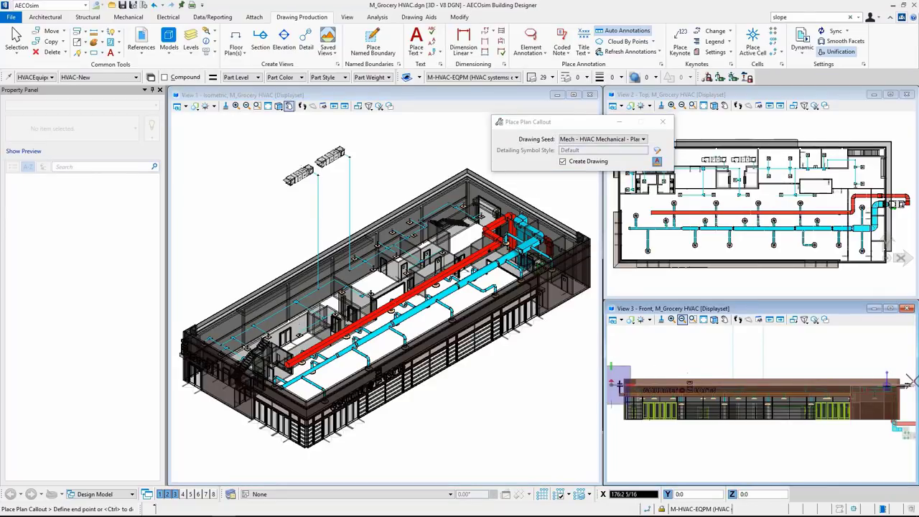
pyautogui.click(911, 381)
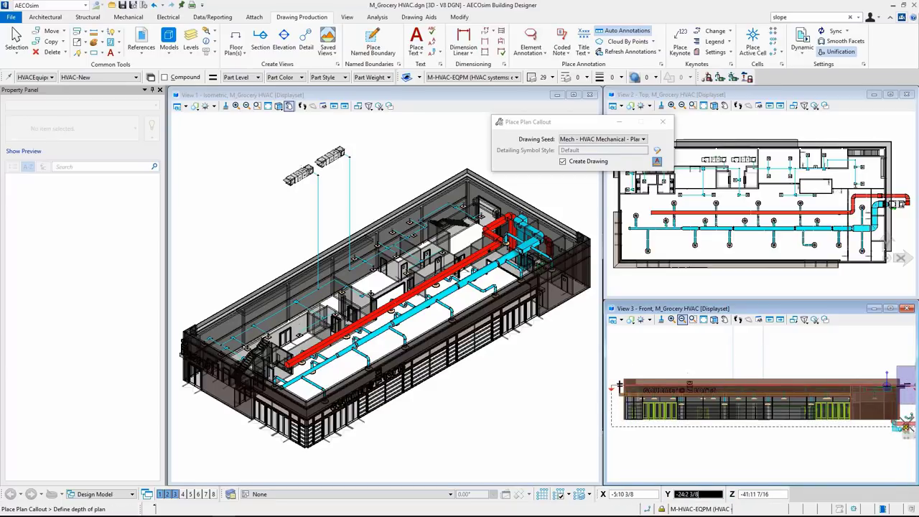
pyautogui.click(902, 419)
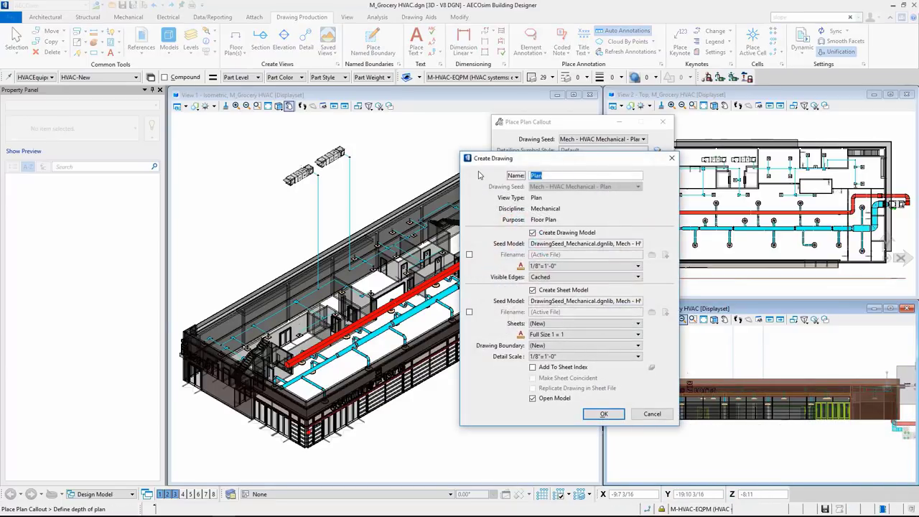
# Step: Name the drawing FIRST FLOOR HVAC and create its drawing and sheet models at 1/8"=1'-0" detail scale
pyautogui.write('FIRST')
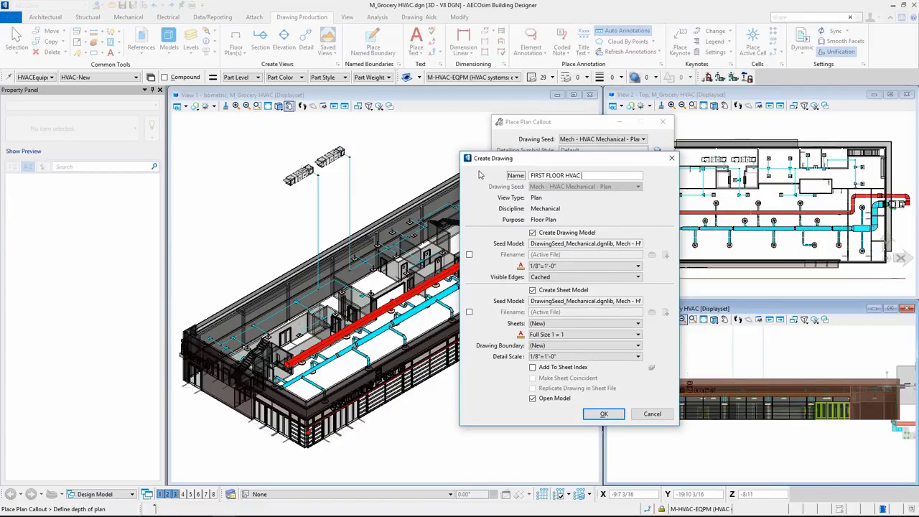
pyautogui.write(' FLOOR HVAC')
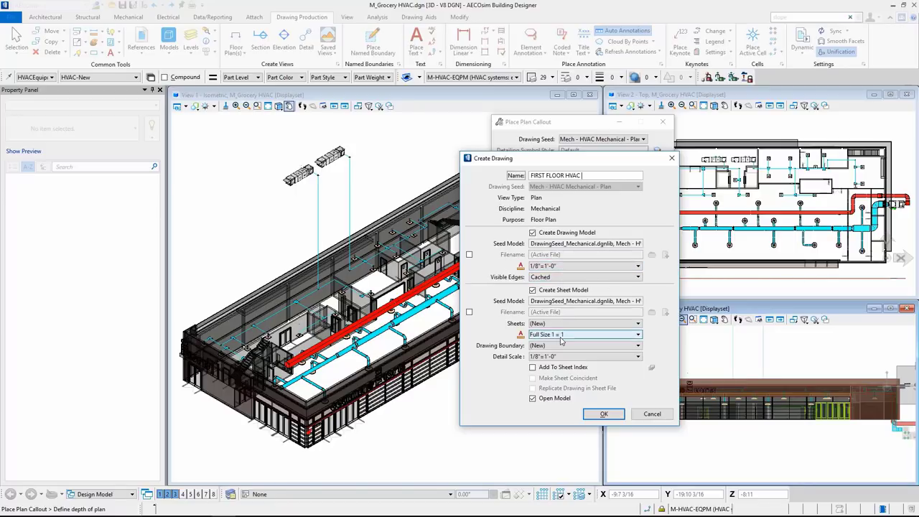
pyautogui.click(604, 414)
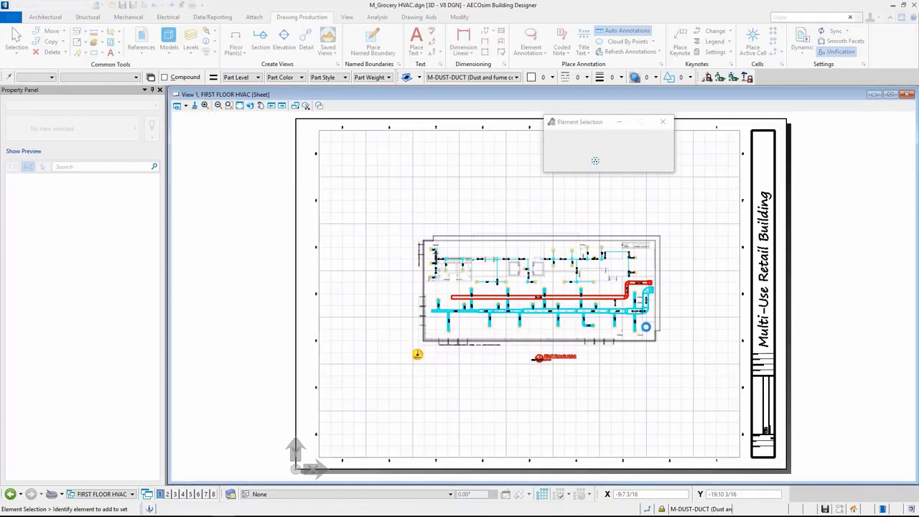
pyautogui.scroll(3, 647, 328)
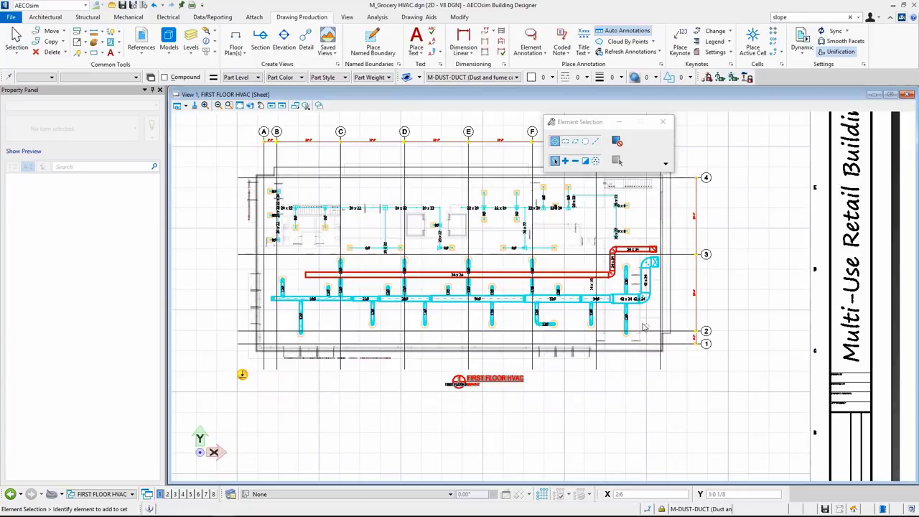
# Step: Place a section callout with the Mech - HVAC Mechancial - Section seed lengthwise through the building near grid line 2, its depth facing grid line 3
pyautogui.scroll(2, 604, 291)
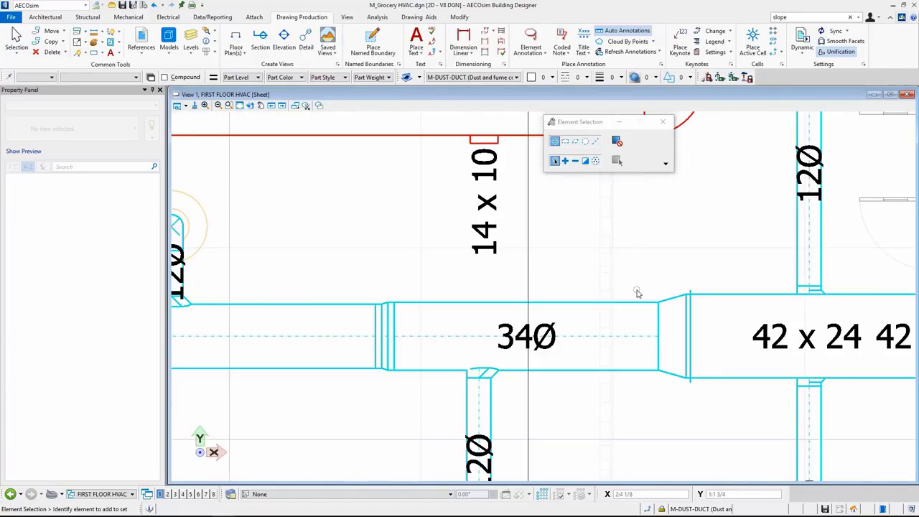
pyautogui.scroll(-3, 637, 292)
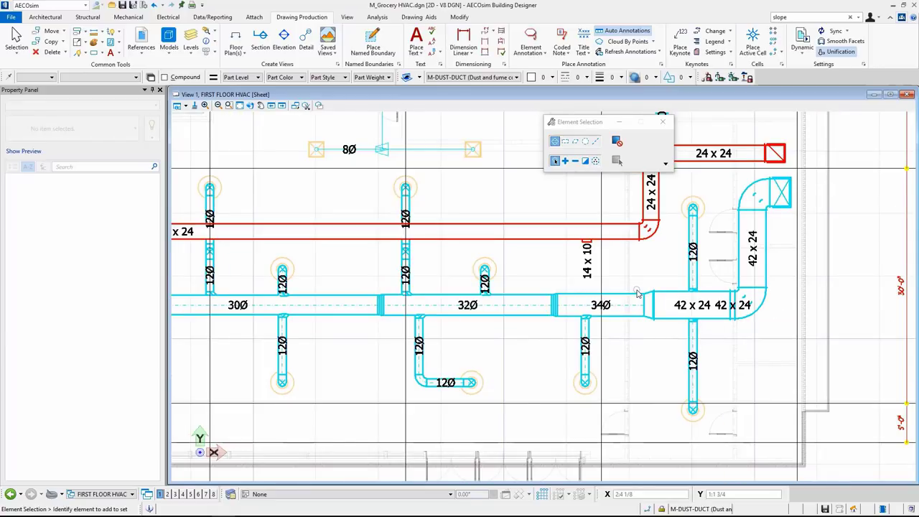
pyautogui.scroll(-2, 637, 292)
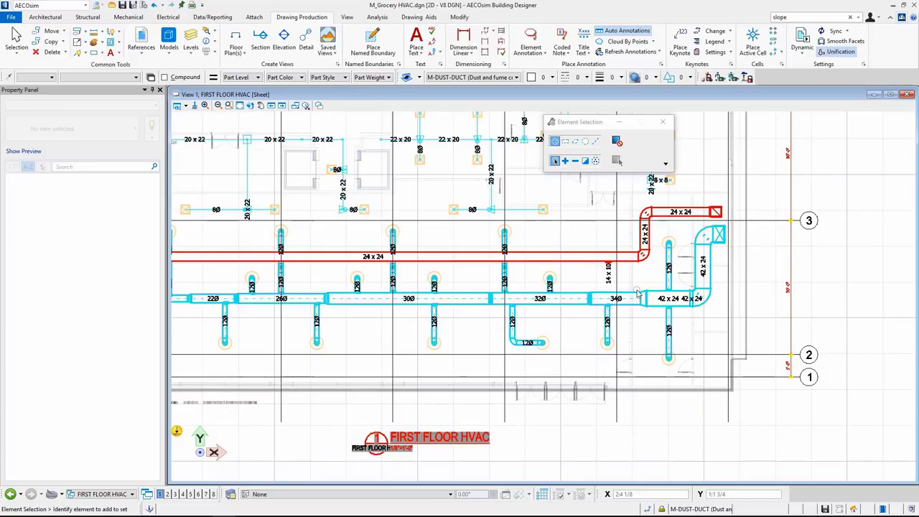
pyautogui.moveTo(508, 217); pyautogui.dragTo(542, 302, button='middle')
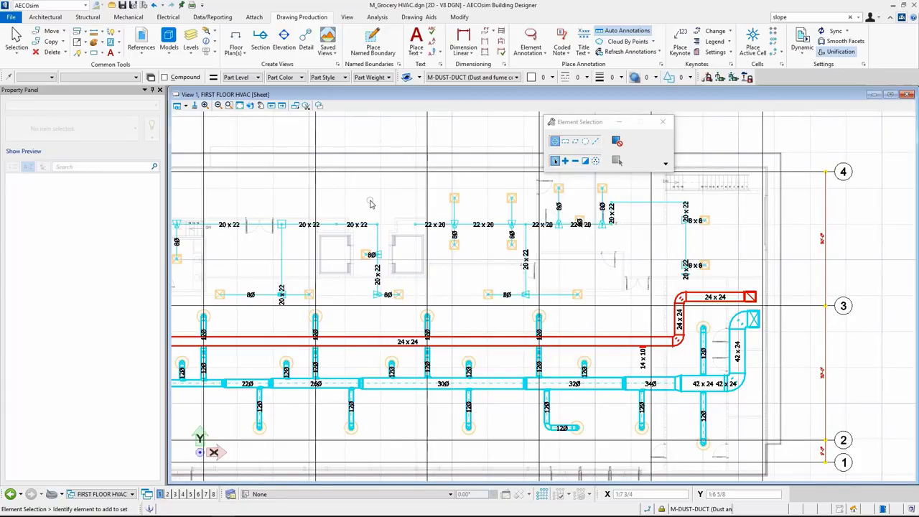
pyautogui.scroll(-2, 619, 264)
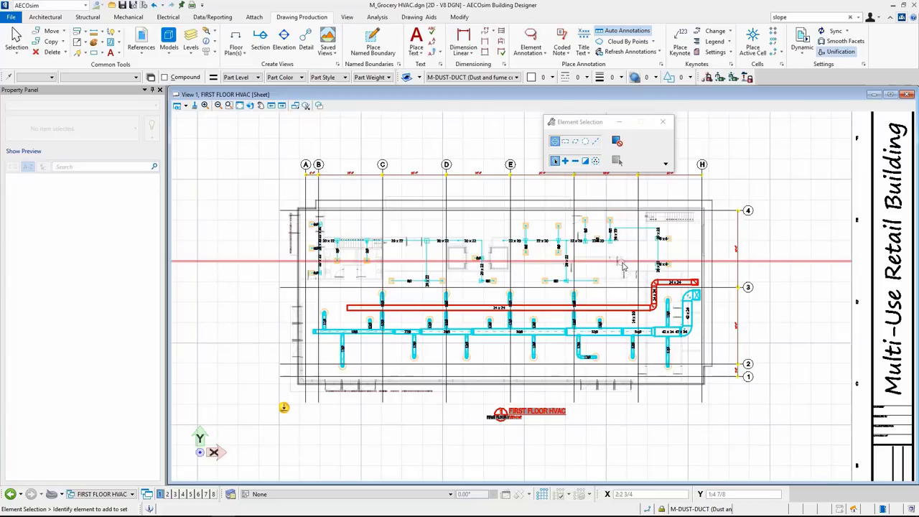
pyautogui.click(261, 41)
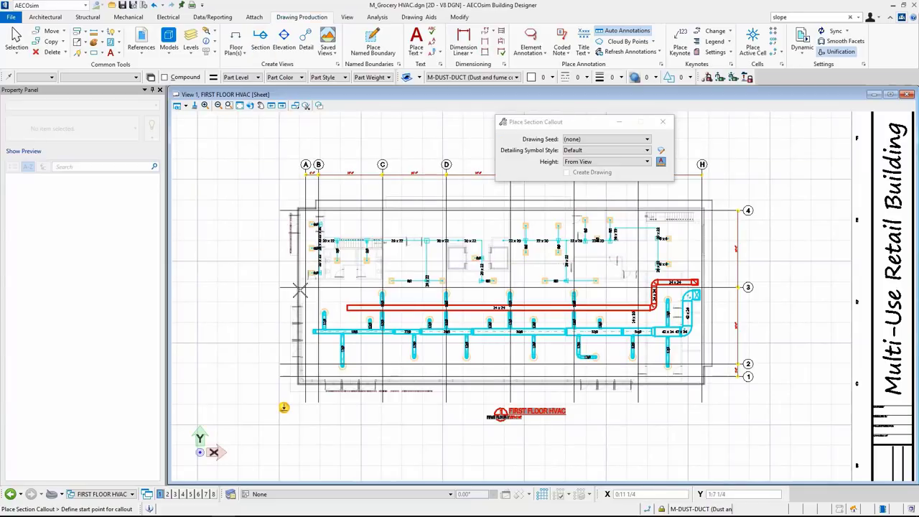
pyautogui.click(258, 351)
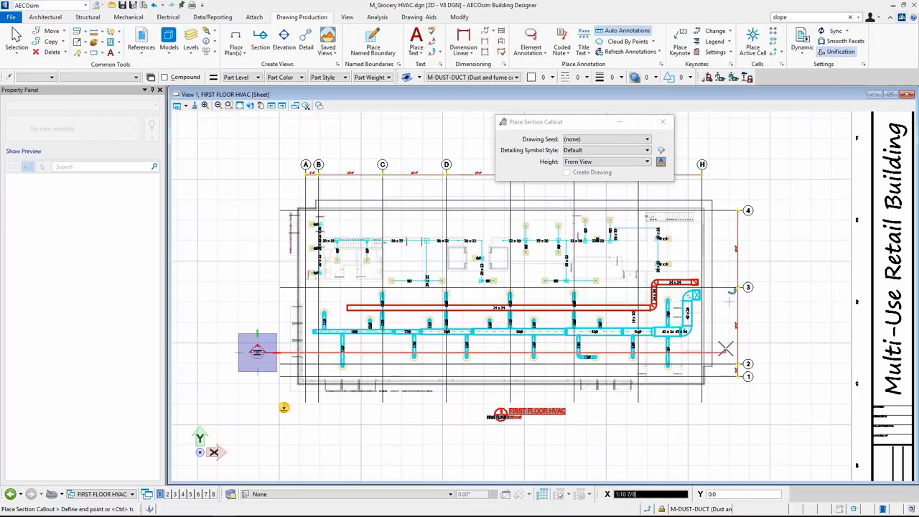
pyautogui.click(614, 141)
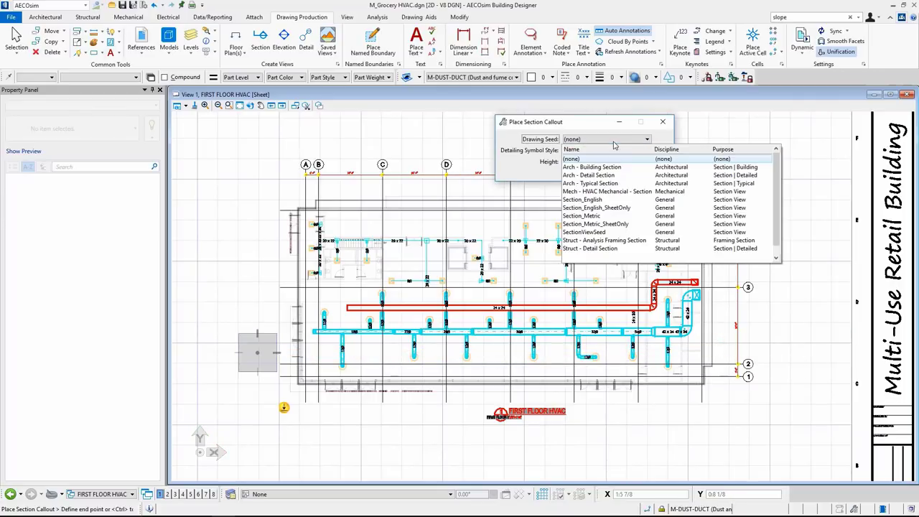
pyautogui.click(615, 191)
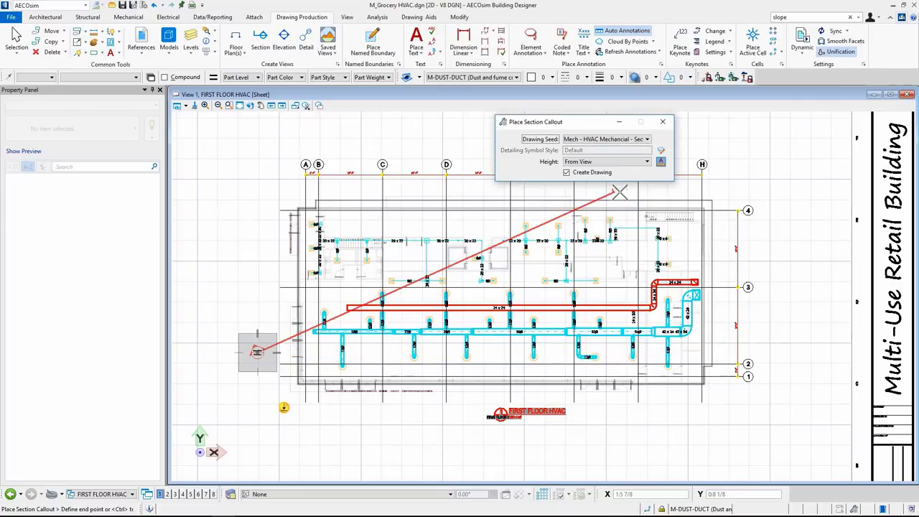
pyautogui.click(729, 352)
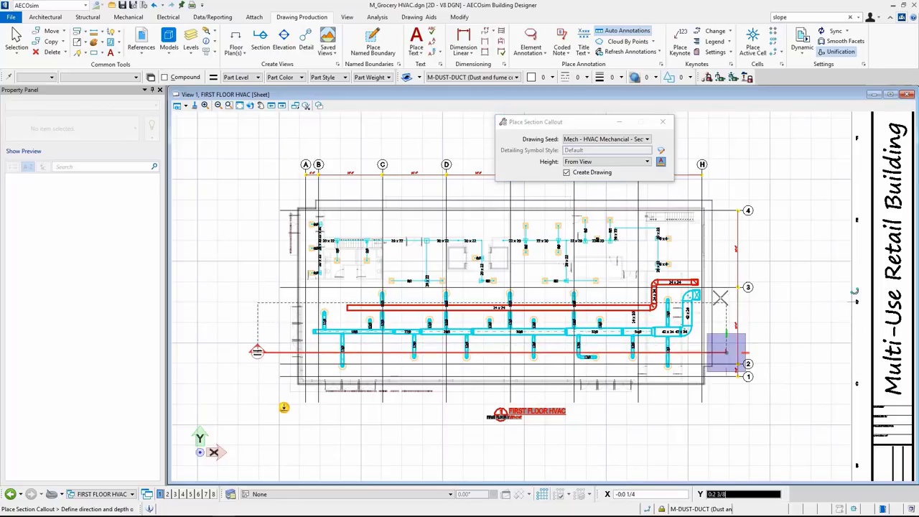
pyautogui.click(726, 334)
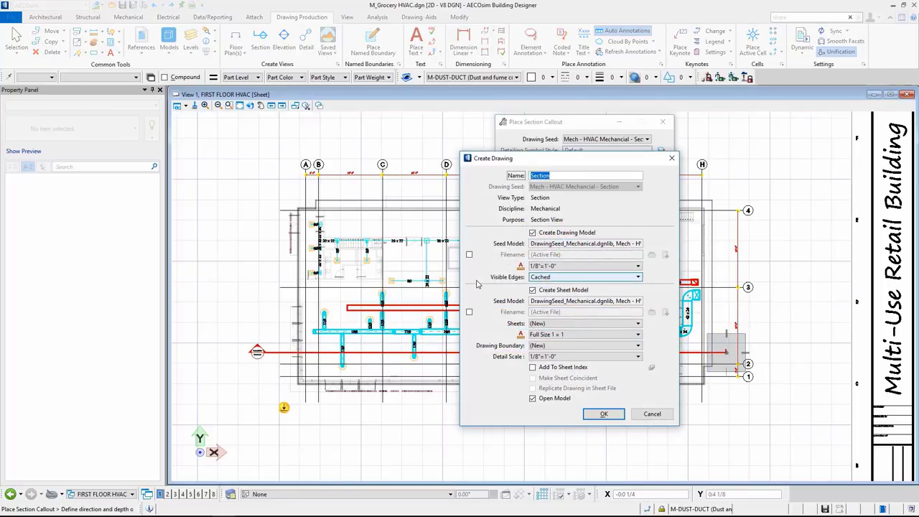
# Step: Name the drawing SECTION A-A, create its drawing and sheet models at 1/8"=1'-0" detail scale, and inspect the sectioned ductwork
pyautogui.write('SECTION')
pyautogui.click(604, 414)
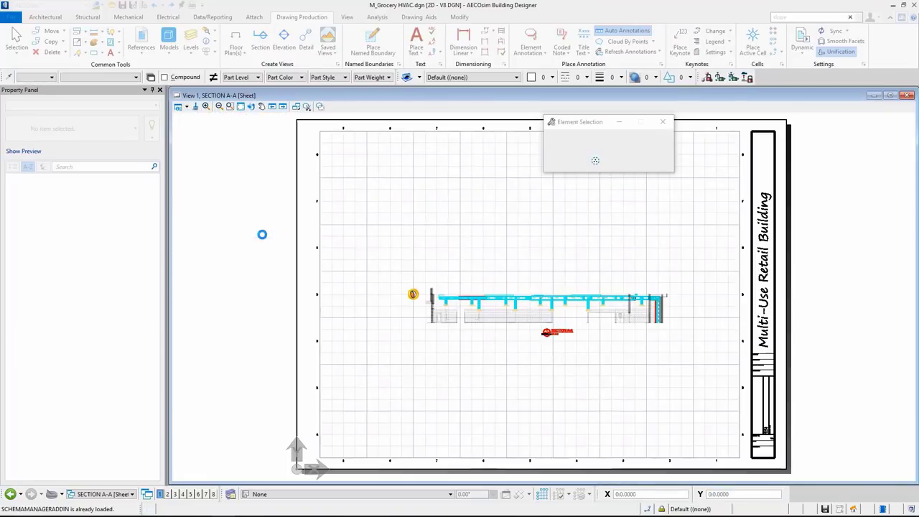
pyautogui.scroll(4, 535, 302)
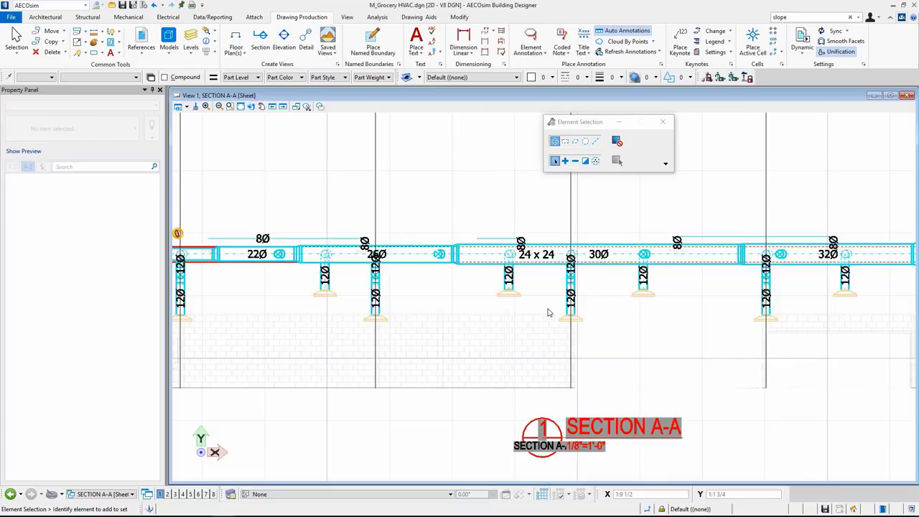
pyautogui.scroll(2, 534, 297)
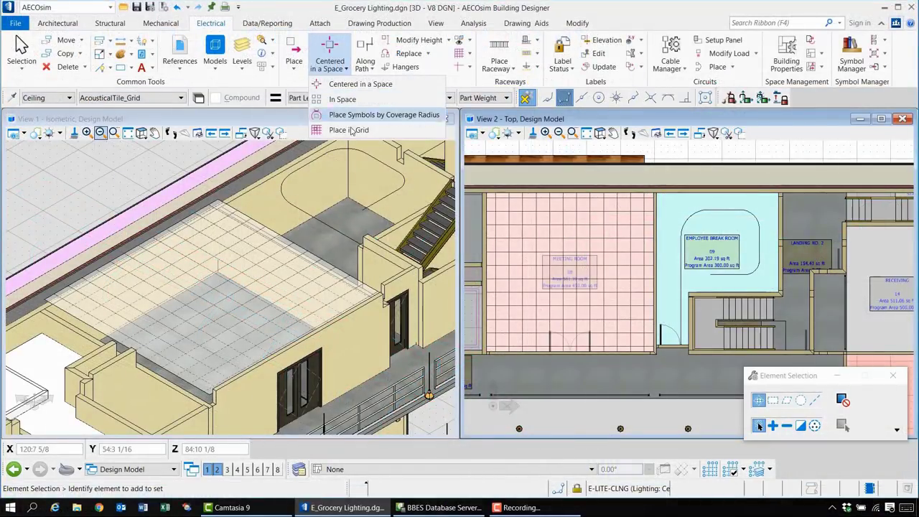
# Step: Begin a grid layout of lighting symbols in the Meeting Room of E_Grocery Lighting.dgn, using the Closed 2' 2' symbol
pyautogui.click(351, 130)
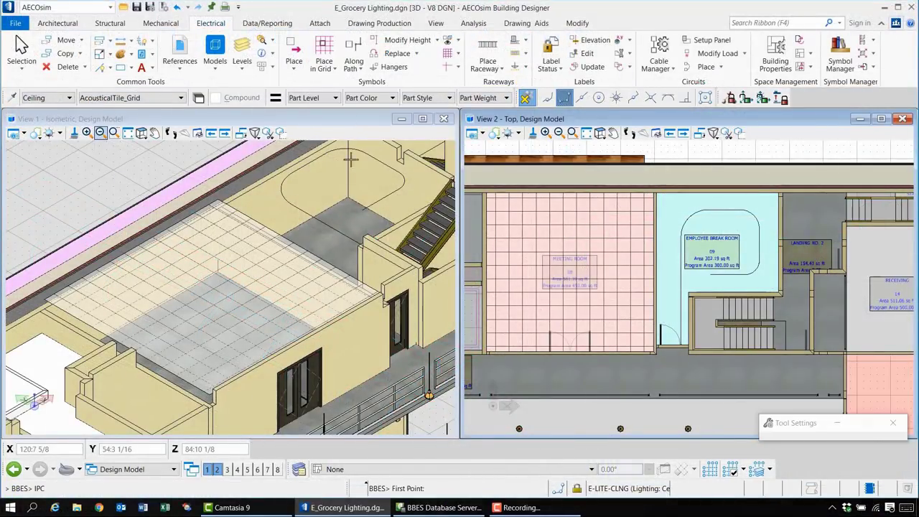
pyautogui.click(561, 244)
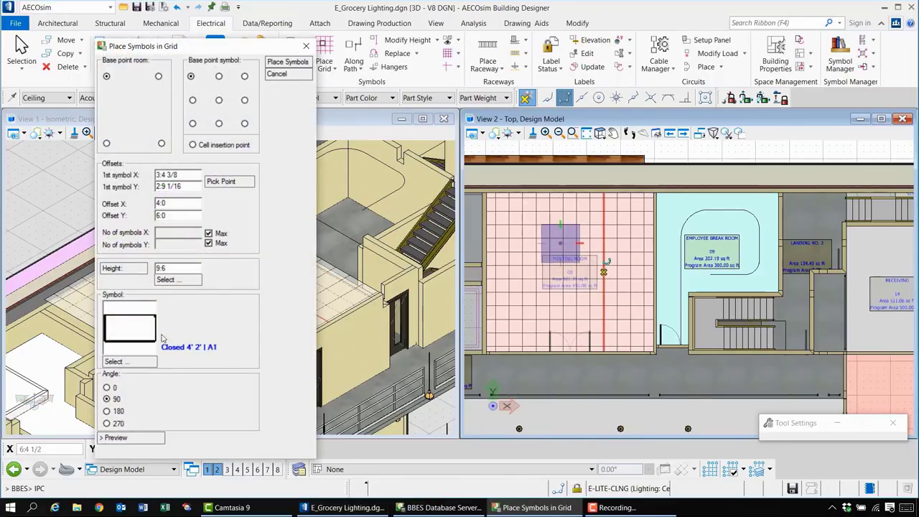
pyautogui.click(140, 364)
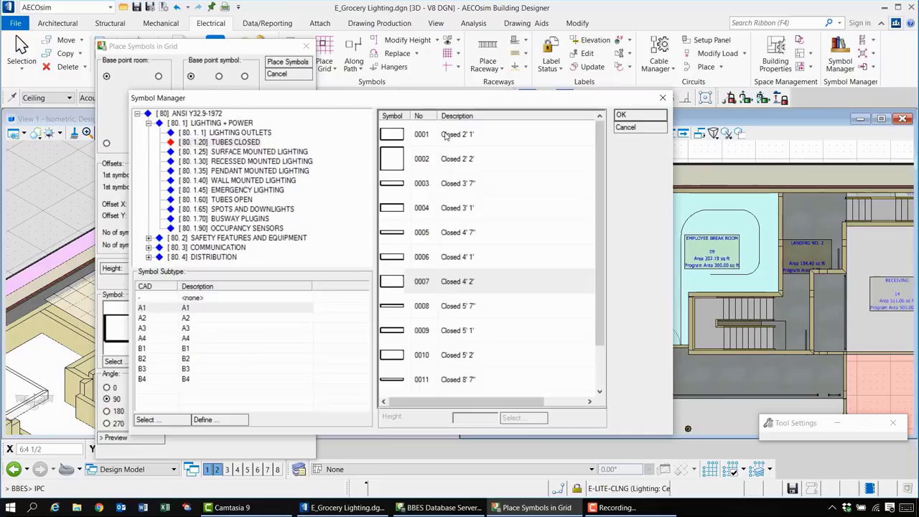
pyautogui.doubleClick(453, 159)
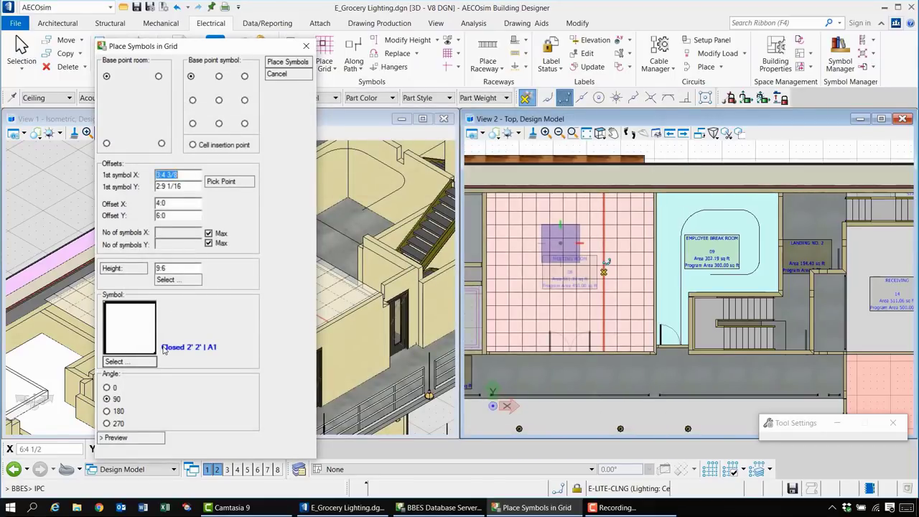
# Step: Anchor the first fixture at a ceiling tile intersection and place the grid at 9:0 height, 0 angle, with 4:0 and 6:0 offsets
pyautogui.click(231, 183)
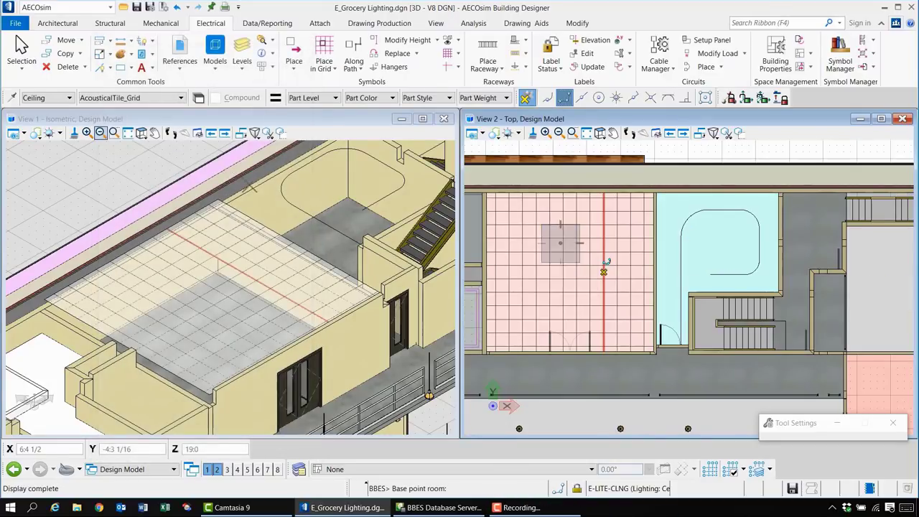
pyautogui.click(651, 99)
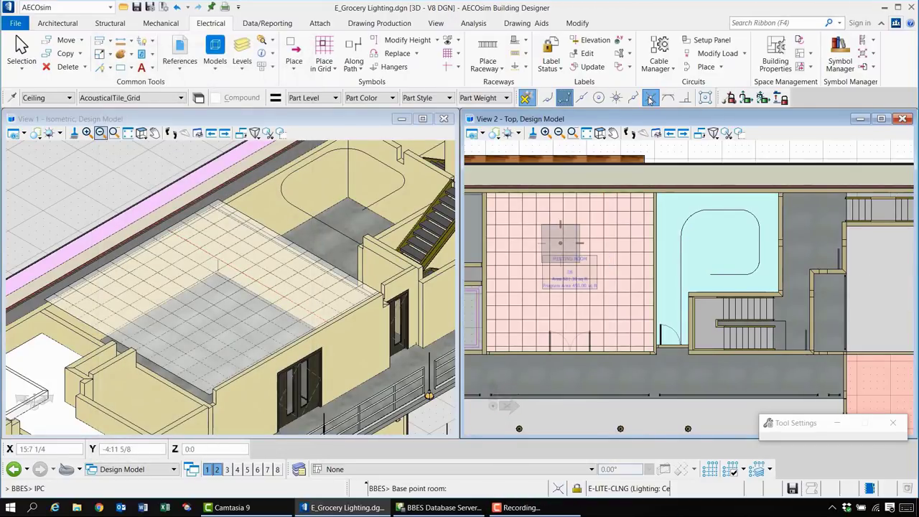
pyautogui.click(508, 210)
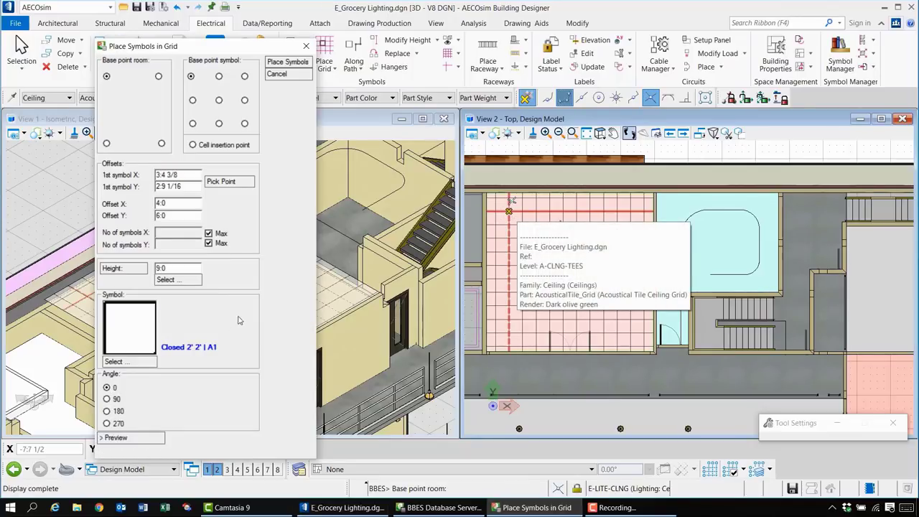
pyautogui.click(287, 62)
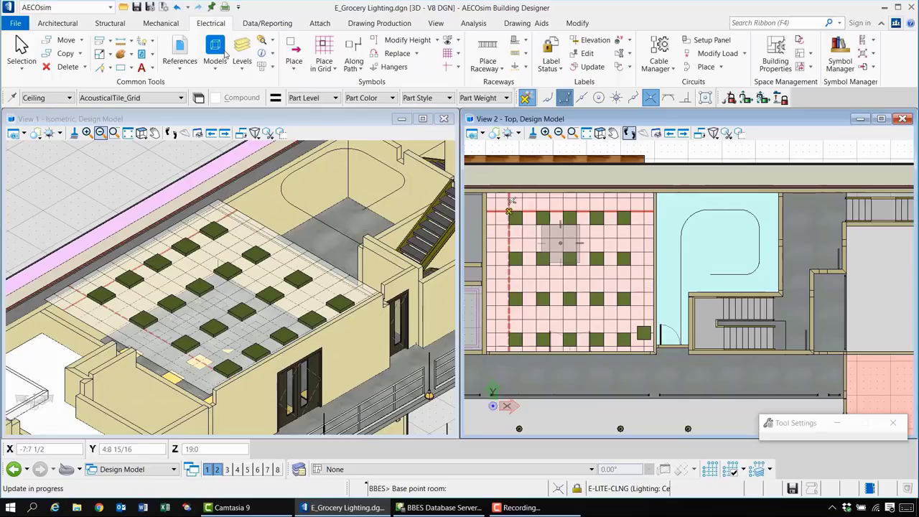
pyautogui.press('Escape')
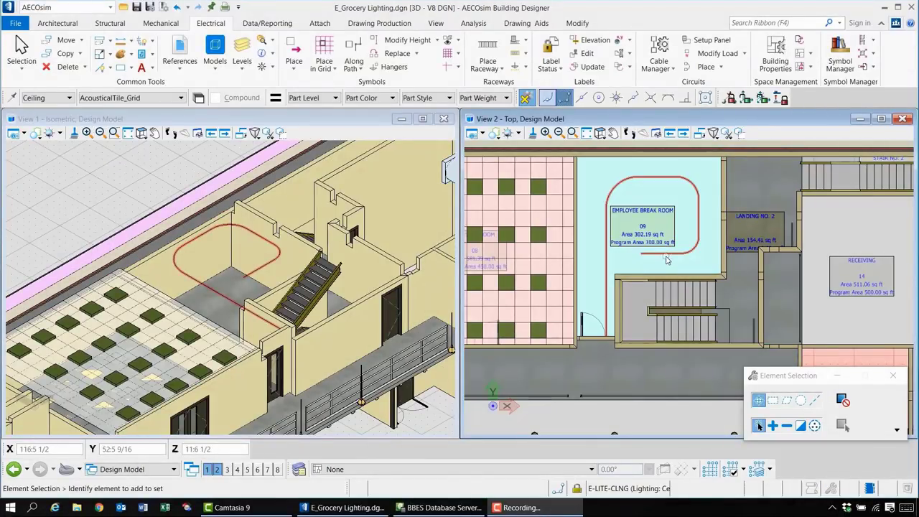
# Step: Place Spot Light symbols along the Employee Break Room's curved ceiling path at 9:0 height, with a 2:0 start offset and 4:0 spacing
pyautogui.click(355, 48)
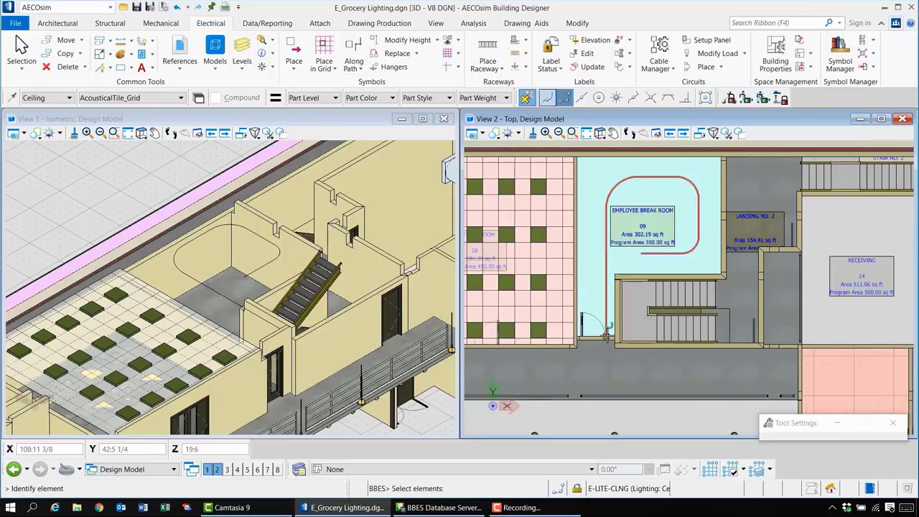
pyautogui.click(607, 334)
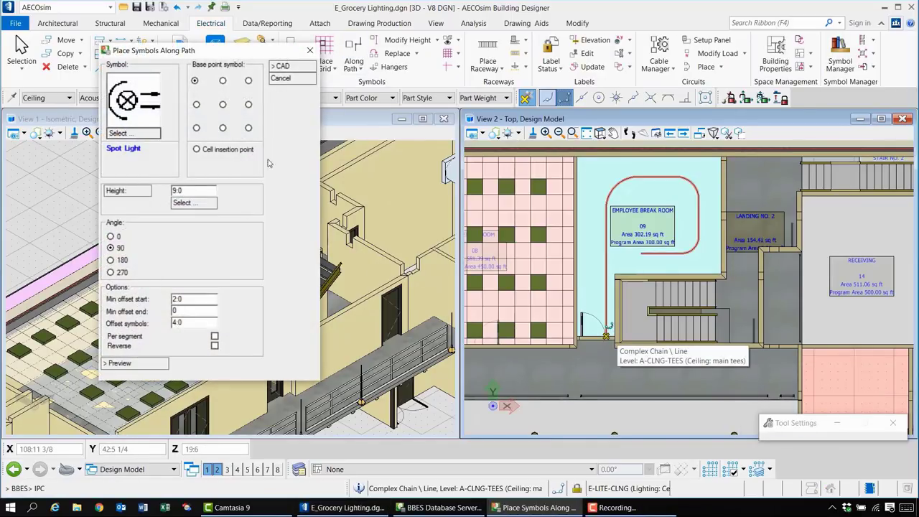
pyautogui.click(296, 67)
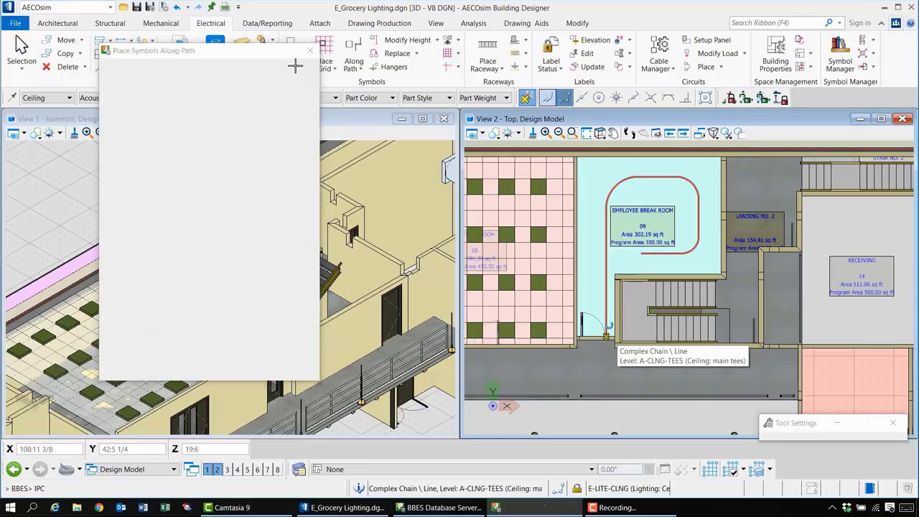
pyautogui.click(607, 335)
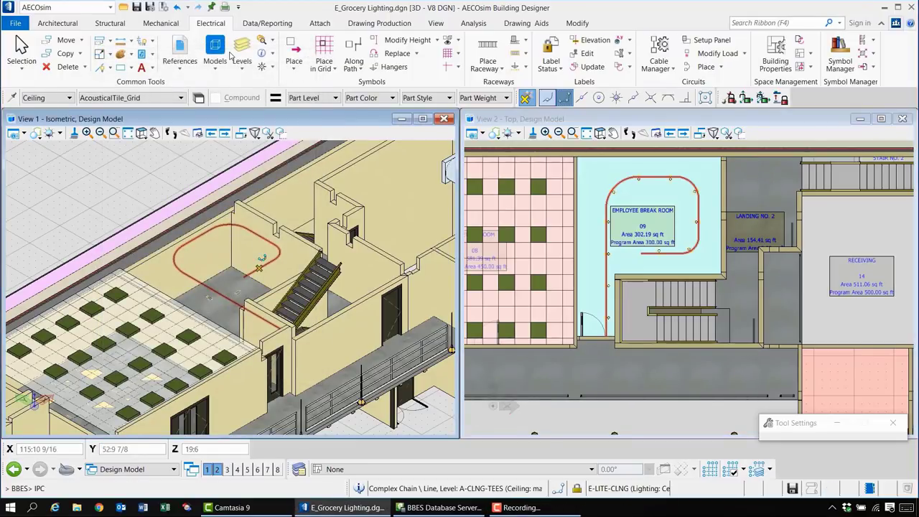
pyautogui.scroll(3, 198, 301)
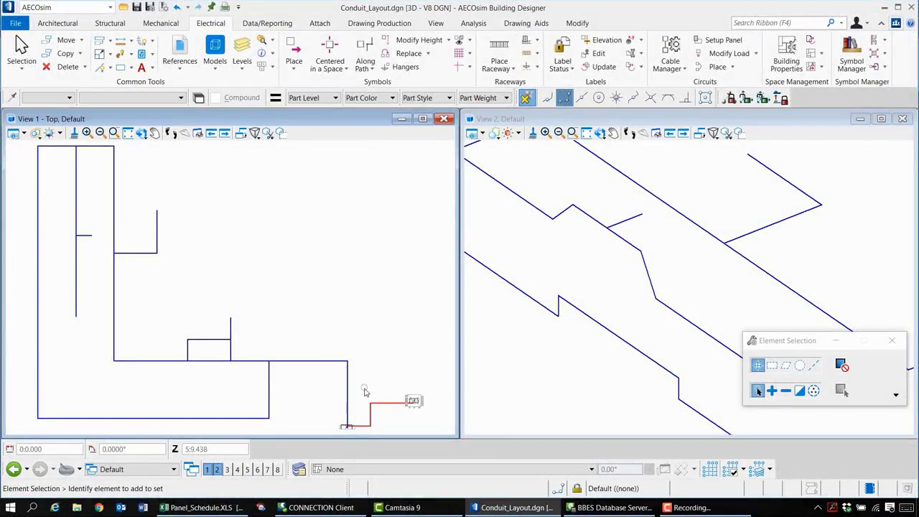
# Step: Select the blue layout lines in Conduit_Layout.dgn for raceway conversion and choose a steel Cable Ladder with width 24" and height 4"
pyautogui.moveTo(365, 390)
pyautogui.mouseDown()
pyautogui.moveTo(281, 334)
pyautogui.moveTo(89, 272)
pyautogui.moveTo(22, 162)
pyautogui.moveTo(22, 145)
pyautogui.mouseUp()
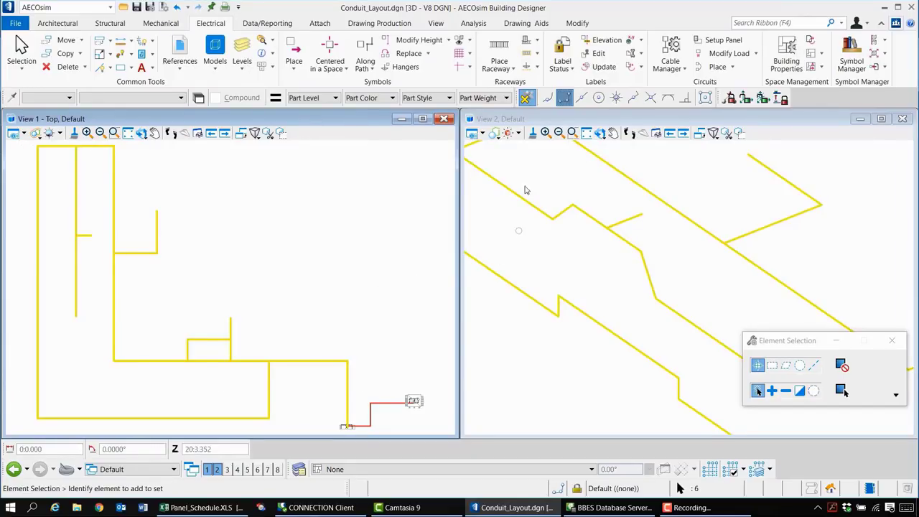
pyautogui.click(513, 71)
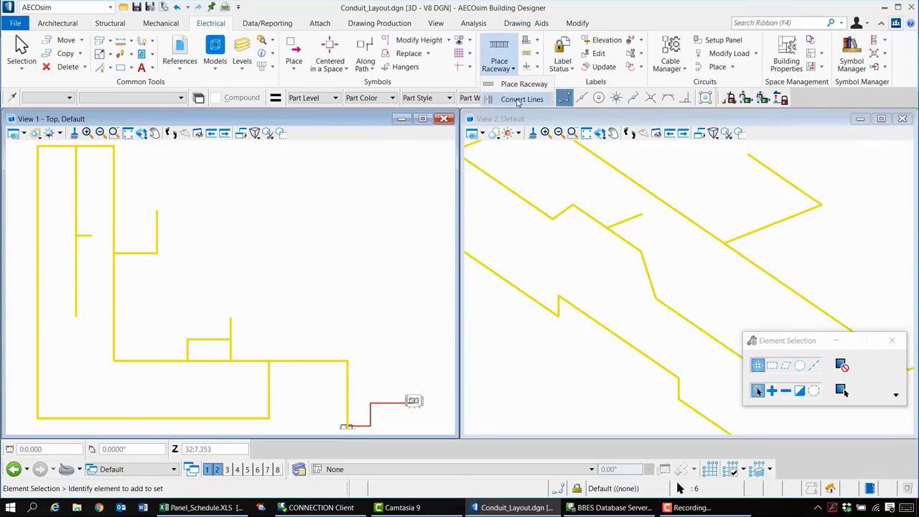
pyautogui.click(520, 100)
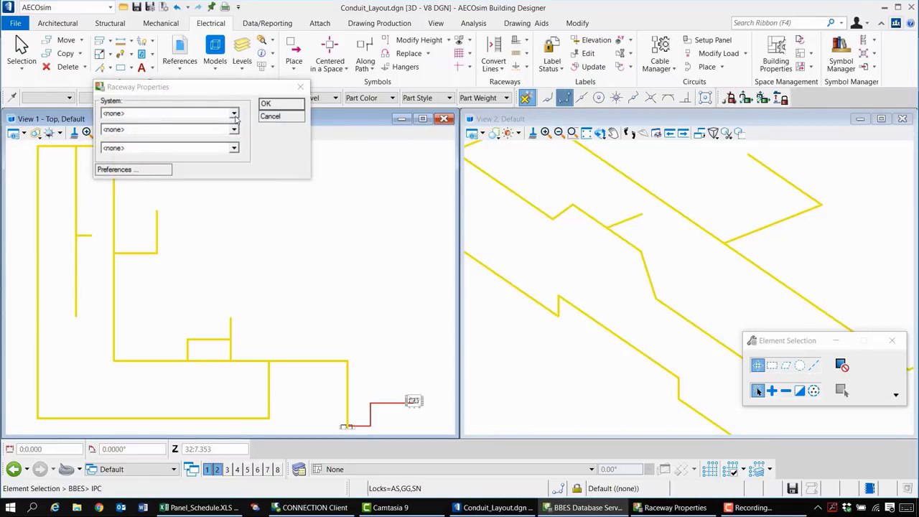
pyautogui.click(235, 115)
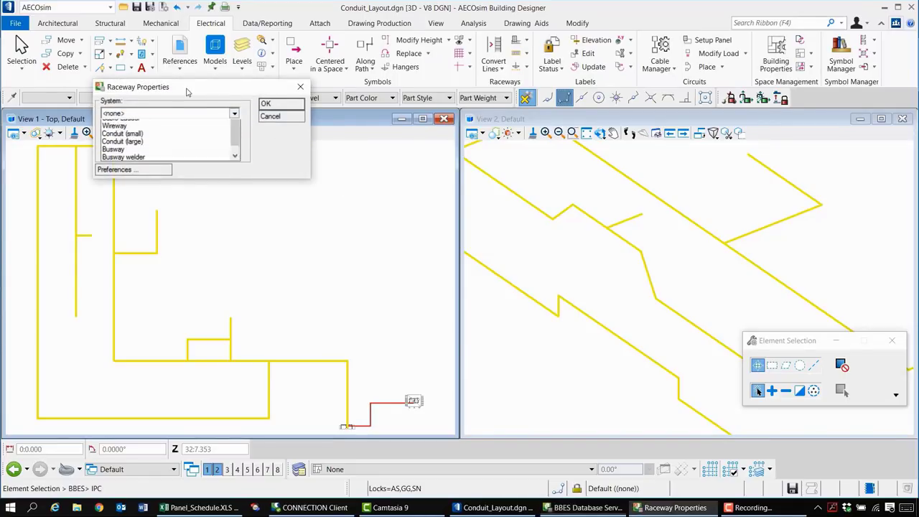
pyautogui.click(115, 117)
pyautogui.click(234, 147)
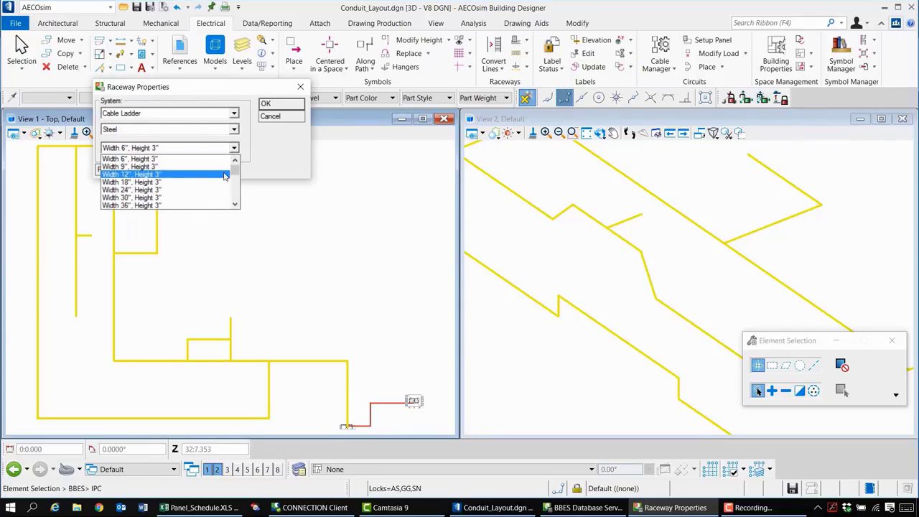
pyautogui.moveTo(235, 170); pyautogui.dragTo(235, 178)
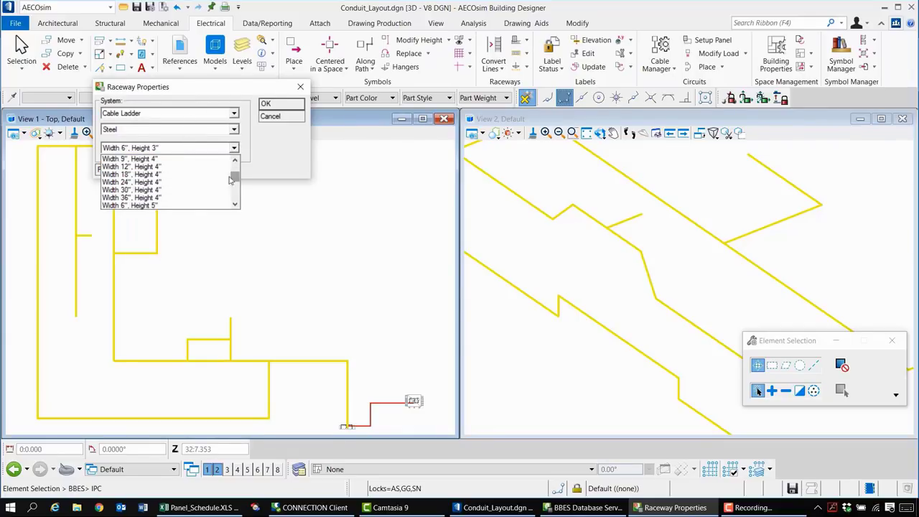
pyautogui.click(165, 181)
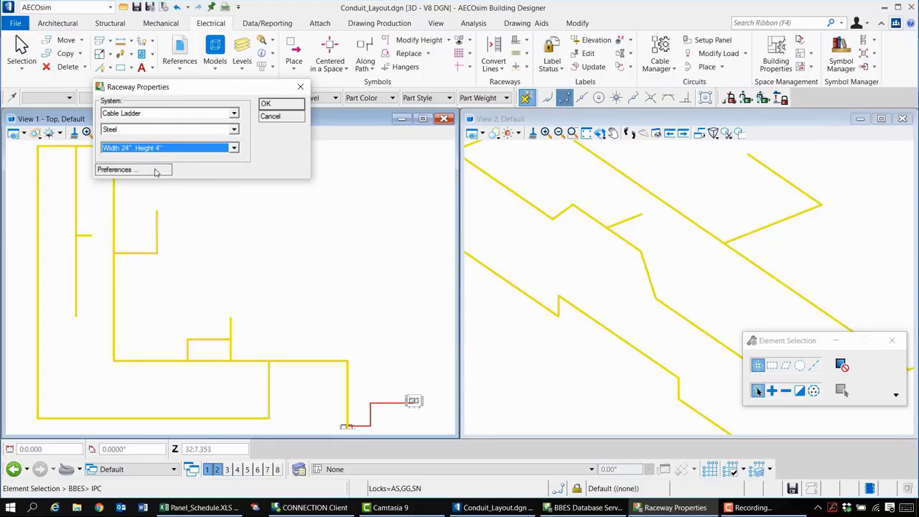
# Step: Accept the Cooper B-Line preferences of 24" bend radius and 12 ft straights, convert the lines to cable ladder, and inspect the raceways
pyautogui.click(156, 171)
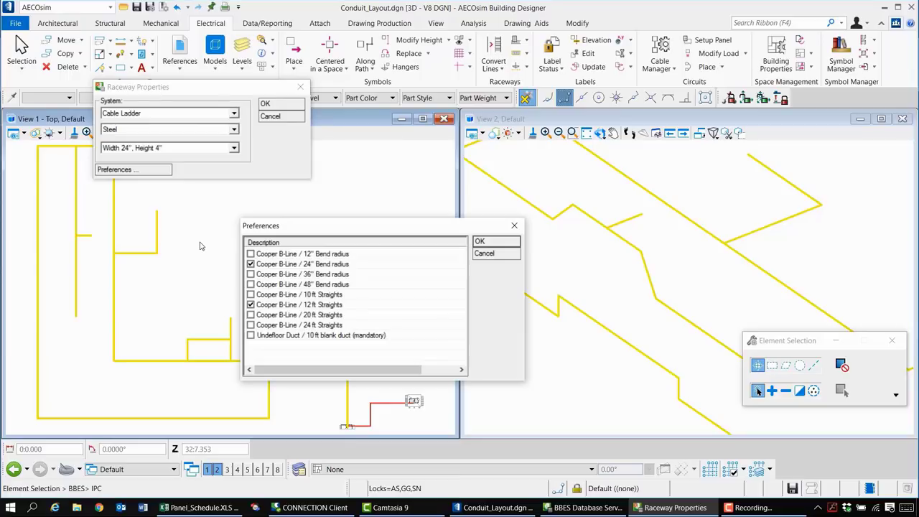
pyautogui.click(482, 242)
pyautogui.click(282, 107)
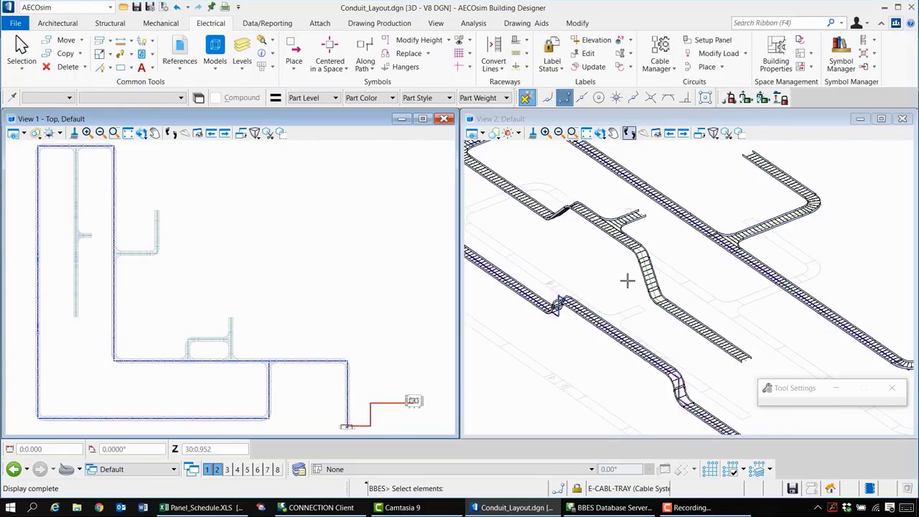
pyautogui.scroll(1, 637, 250)
pyautogui.scroll(-3, 636, 249)
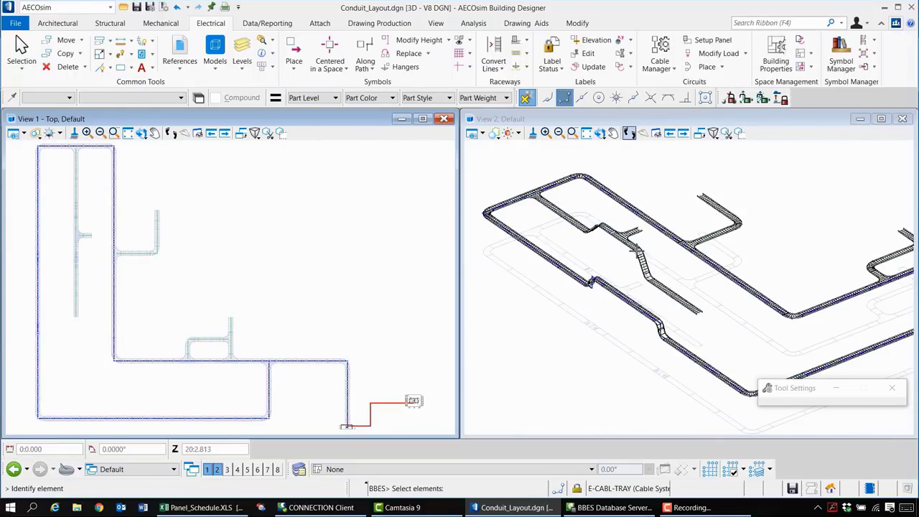
pyautogui.scroll(4, 755, 246)
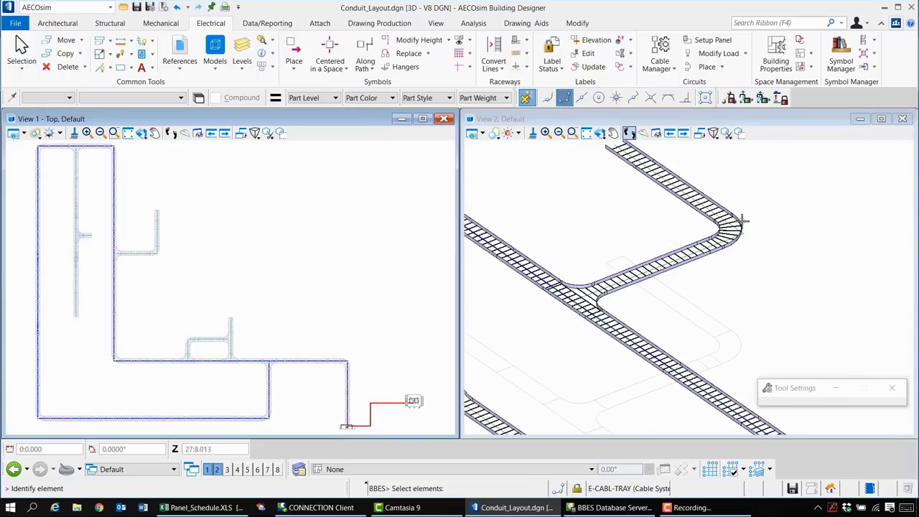
pyautogui.doubleClick(734, 118)
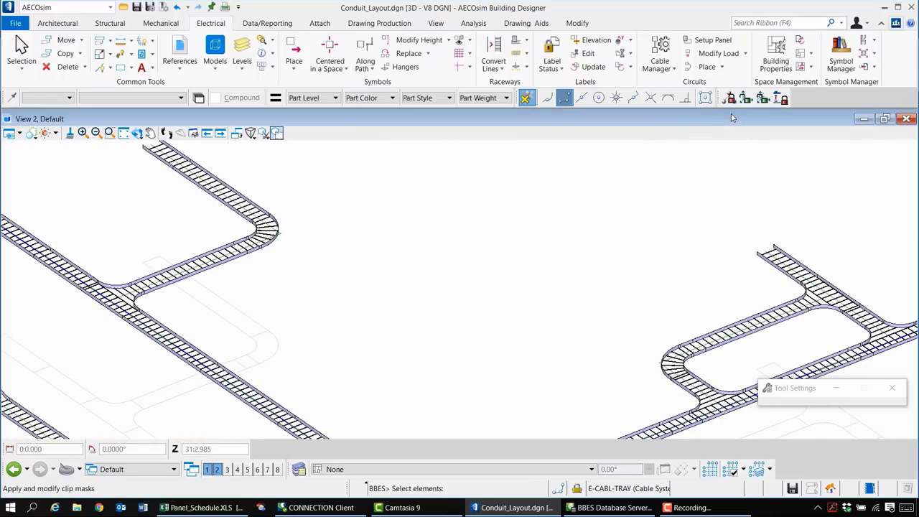
pyautogui.scroll(-3, 644, 207)
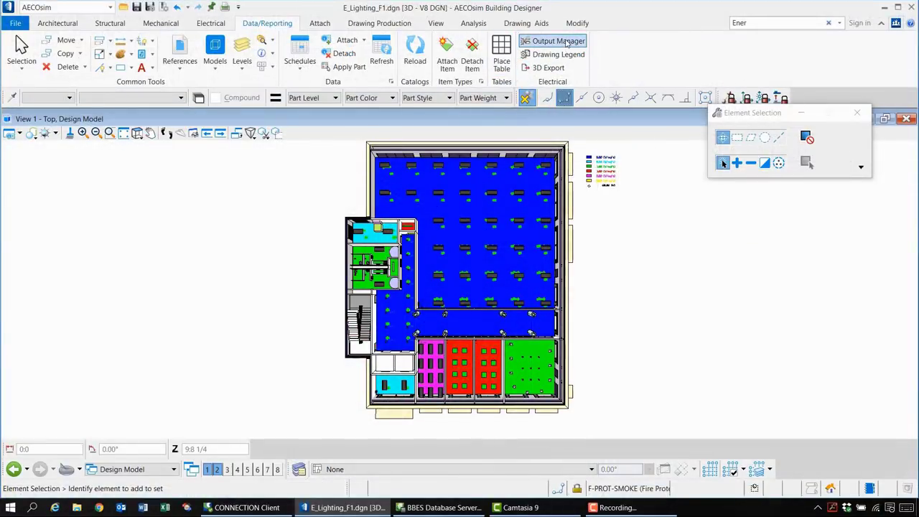
# Step: Generate an Excel Energy Analysis report for all rooms in E_Lighting_F1.dgn, accepting load colour thresholds 0, .5, 1, 1.5, 2 and 5
pyautogui.click(568, 43)
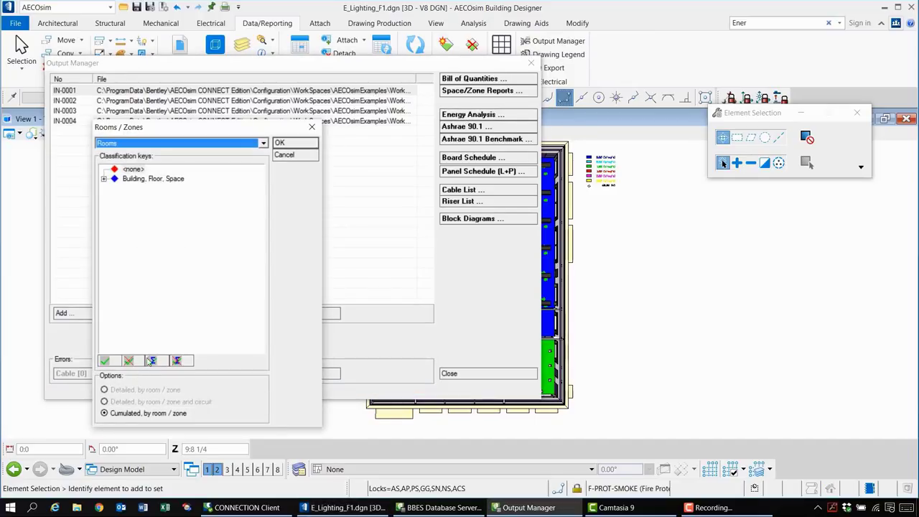
pyautogui.click(151, 361)
pyautogui.click(296, 144)
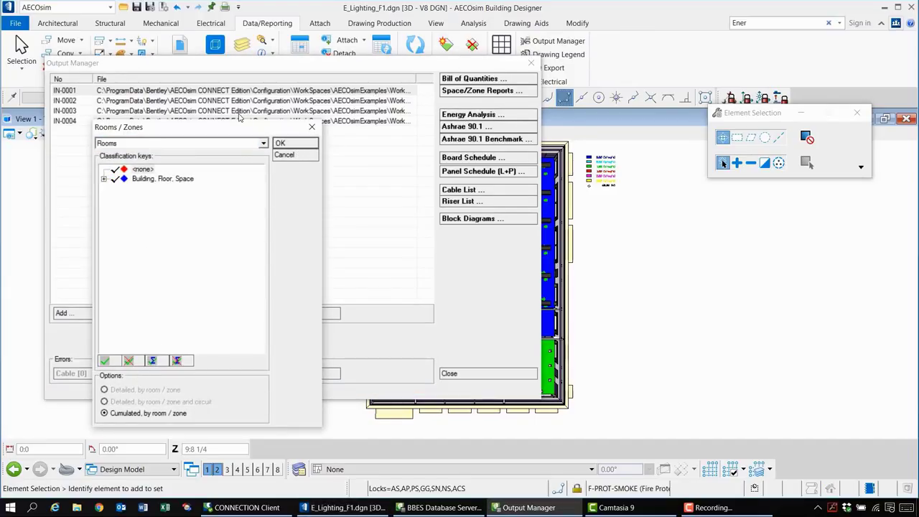
pyautogui.click(413, 96)
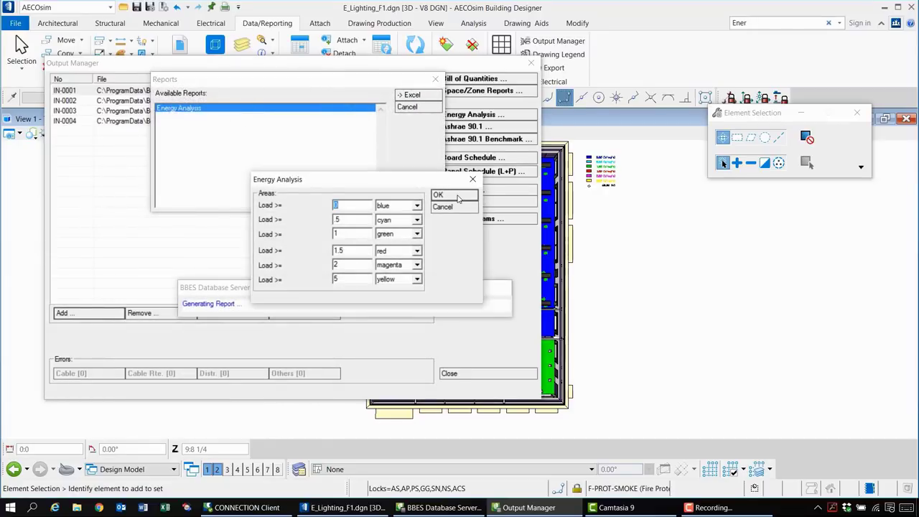
pyautogui.click(458, 198)
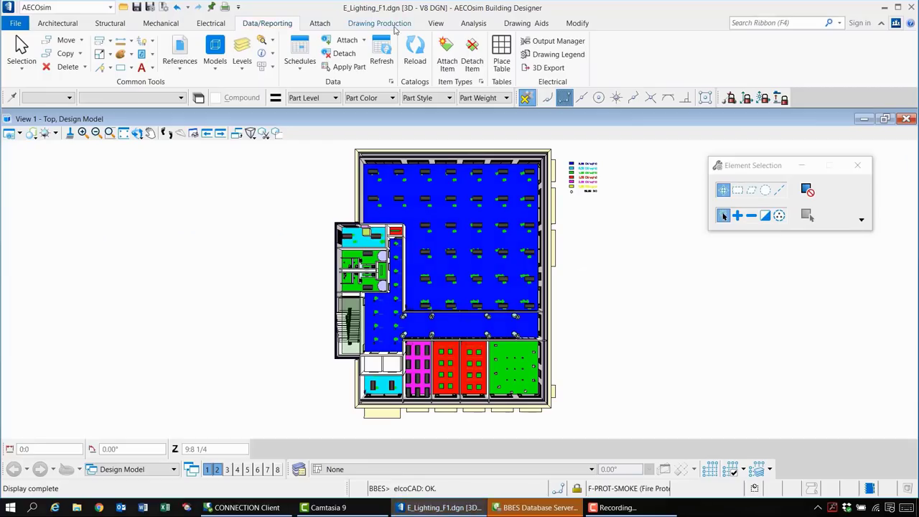
# Step: Generate the Ashrae 90.1 report for all rooms and save the energy analysis benchmark over the existing DESIGN1.EAB file
pyautogui.click(554, 43)
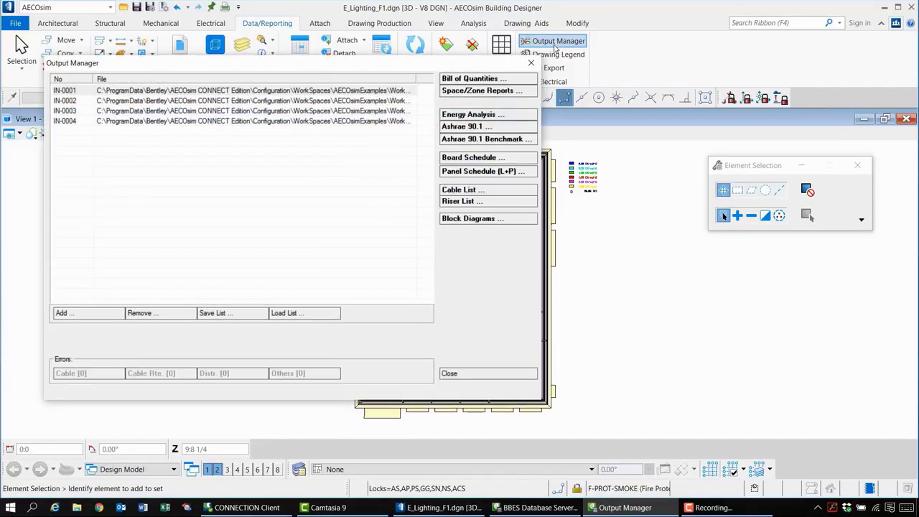
pyautogui.click(496, 129)
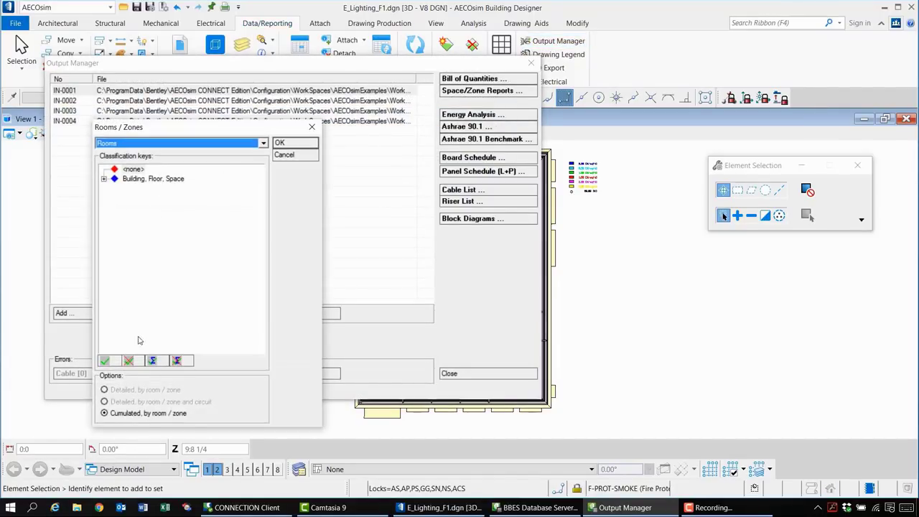
pyautogui.click(153, 361)
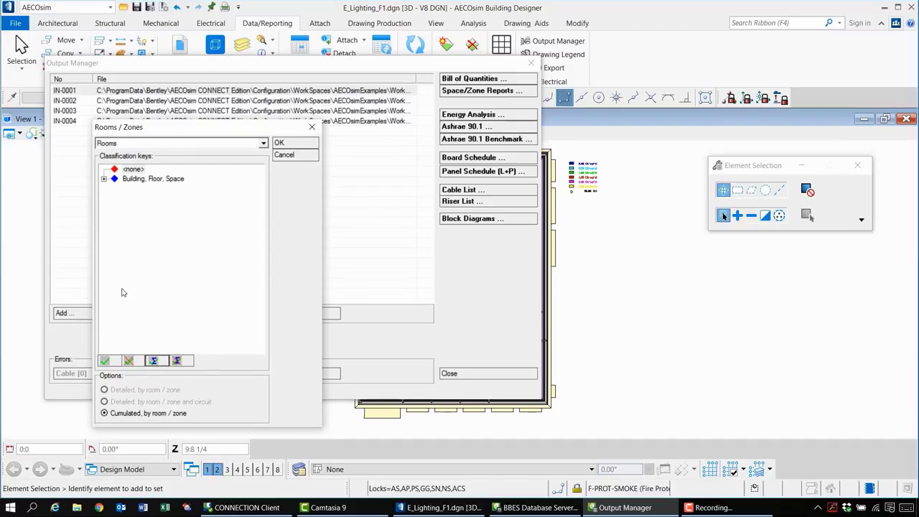
pyautogui.click(289, 144)
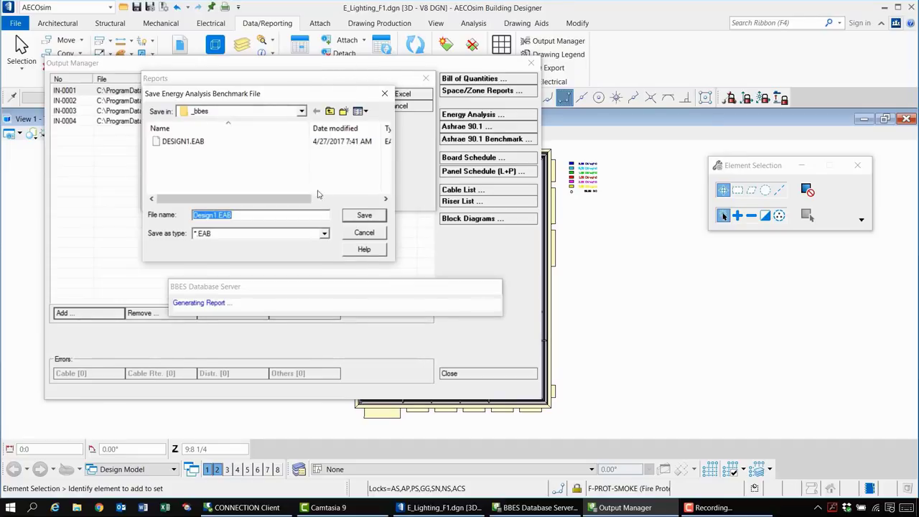
pyautogui.click(183, 144)
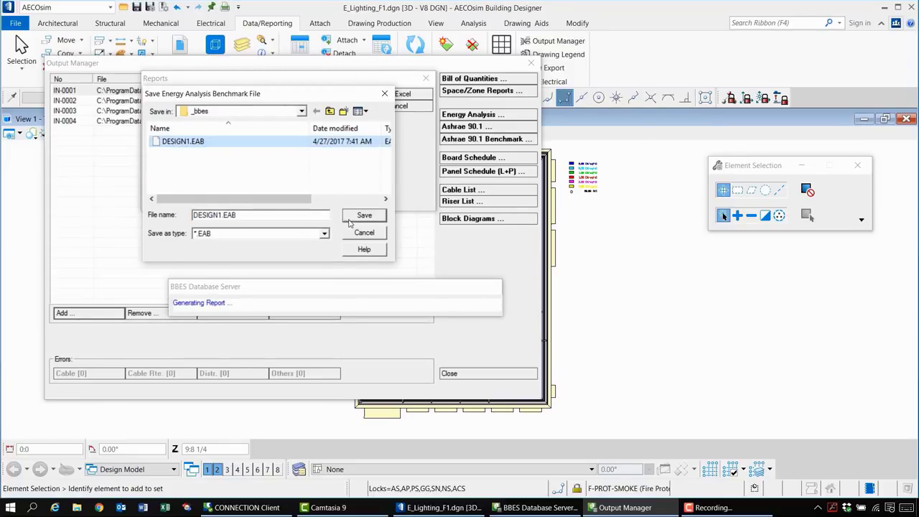
pyautogui.press('Return')
pyautogui.click(505, 258)
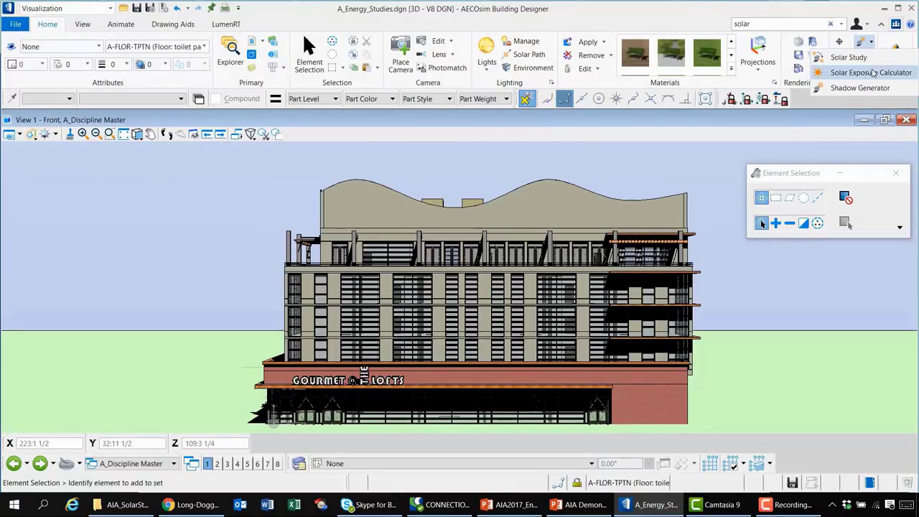
# Step: Calculate yearly solar exposure in A_Energy_Studies.dgn with 90-minute increments, 1 m grid and model output, and inspect the building from all sides
pyautogui.click(872, 72)
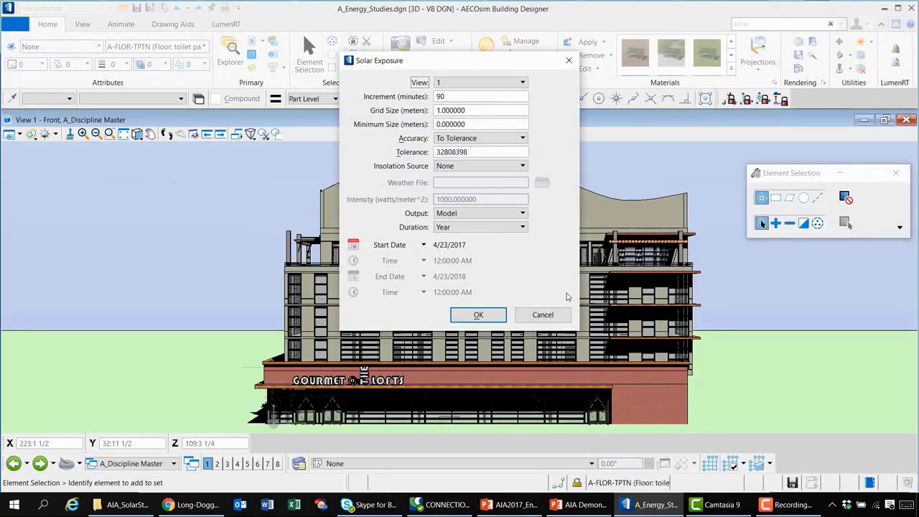
pyautogui.click(481, 316)
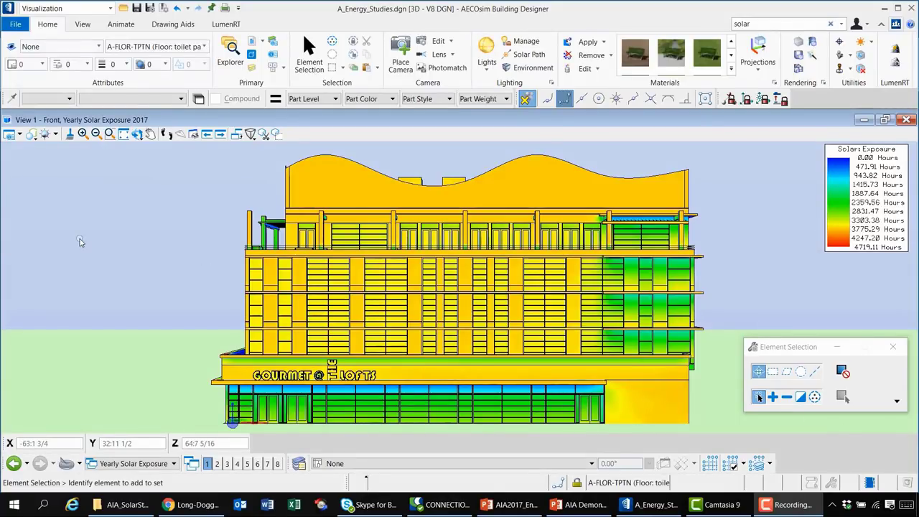
pyautogui.rightClick(79, 242)
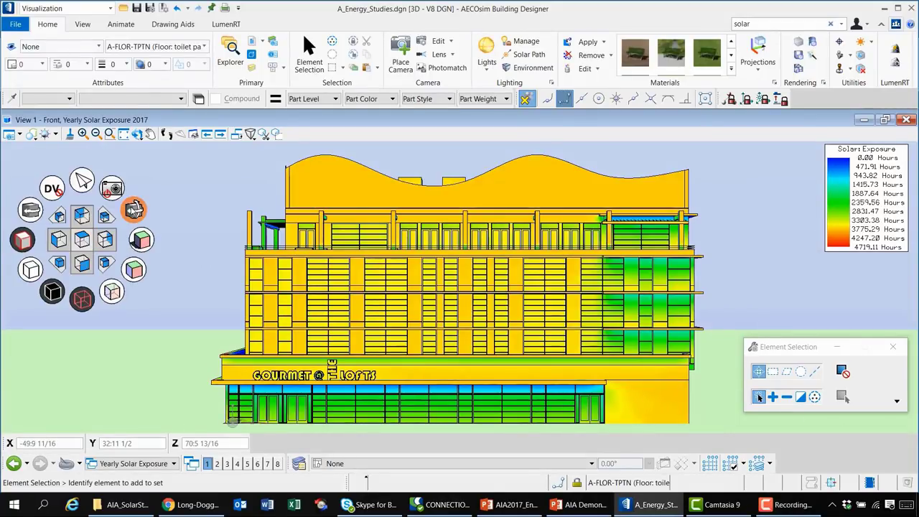
pyautogui.click(133, 210)
pyautogui.click(205, 208)
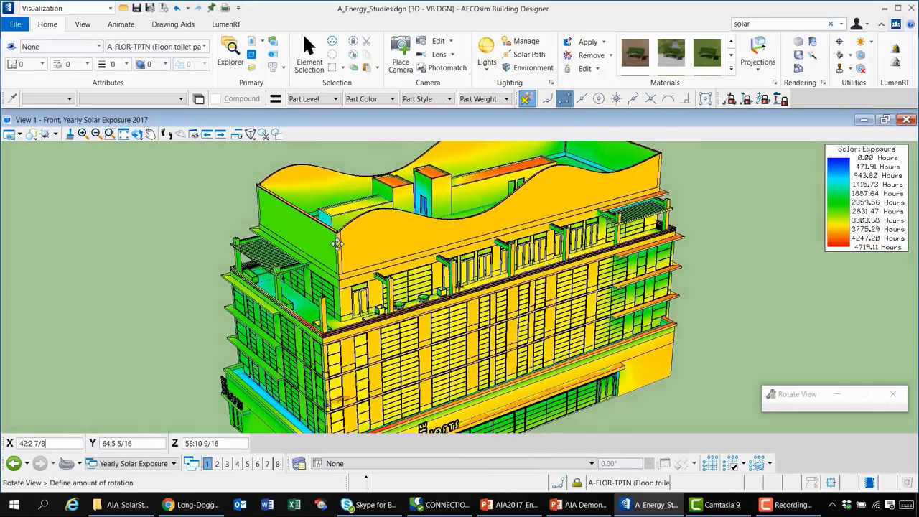
pyautogui.scroll(-5, 362, 233)
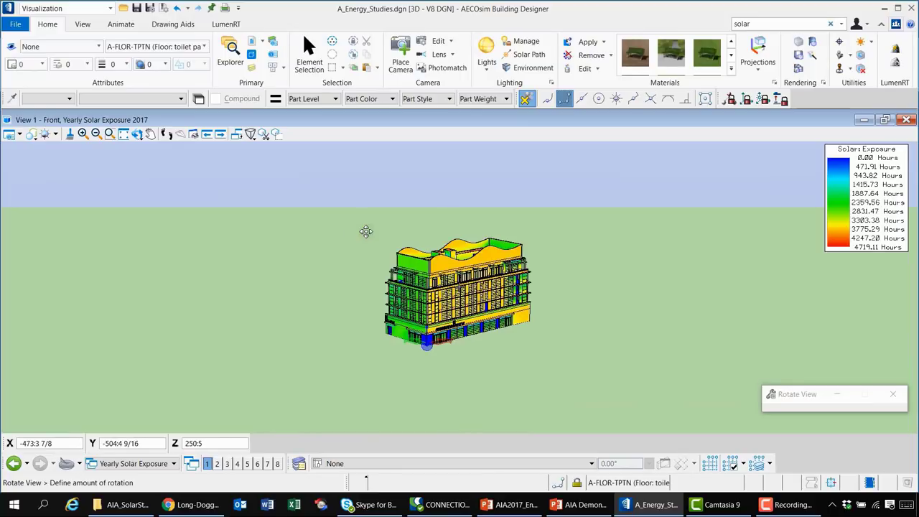
pyautogui.scroll(3, 366, 232)
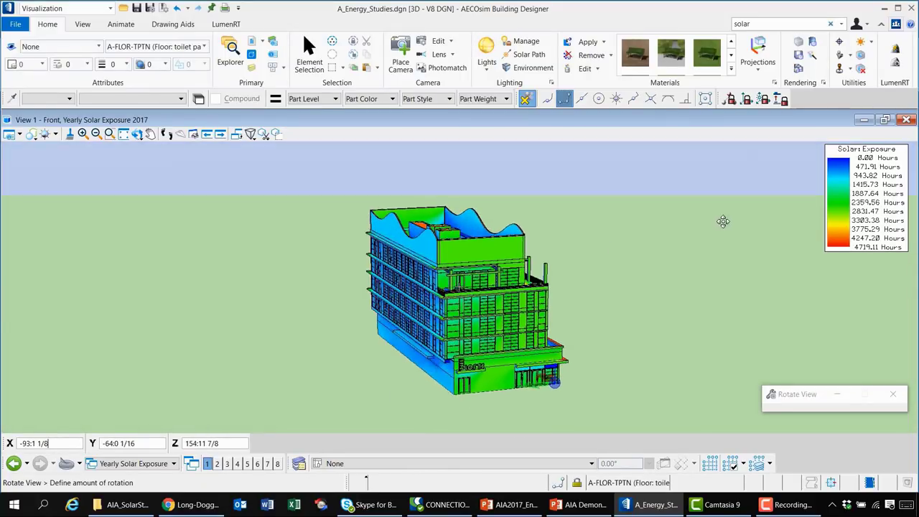
pyautogui.click(774, 207)
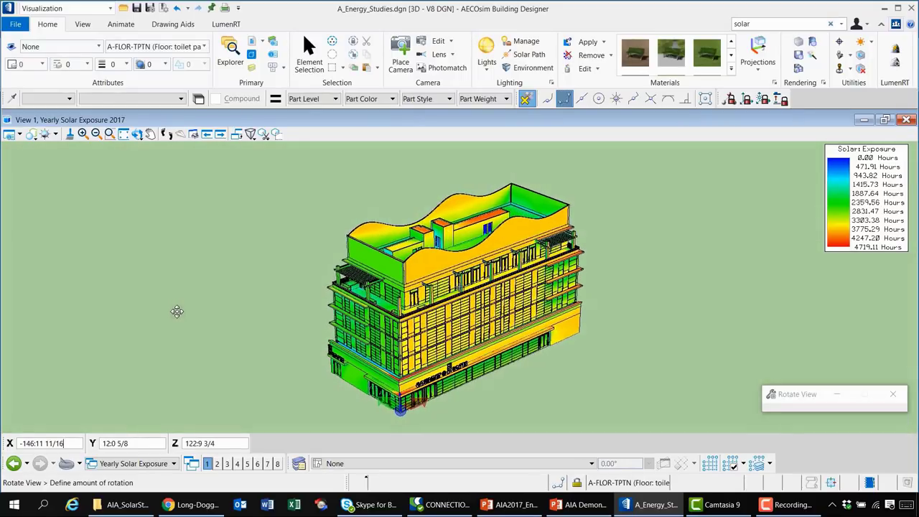
pyautogui.click(133, 304)
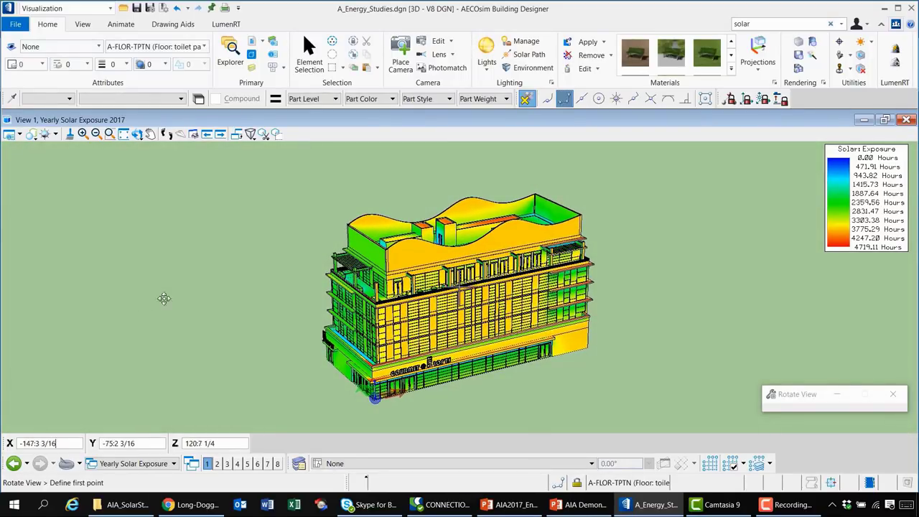
pyautogui.press('Escape')
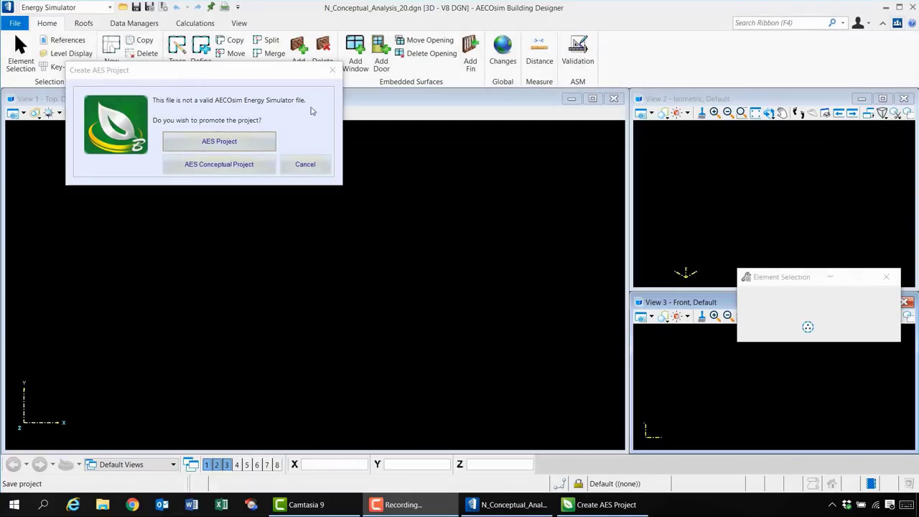
# Step: Promote N_Conceptual_Analysis_20.dgn to an AES Conceptual Project and enter the engineer's initials in its building information
pyautogui.click(237, 165)
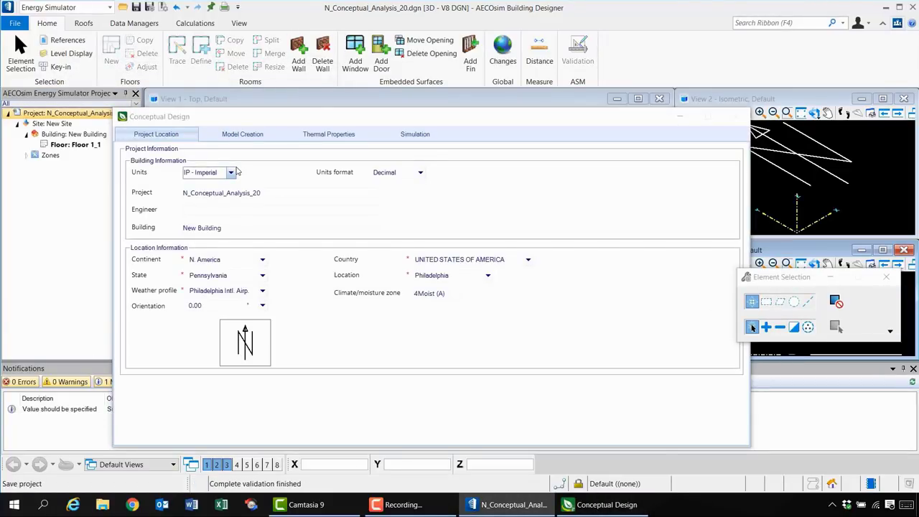
pyautogui.click(244, 209)
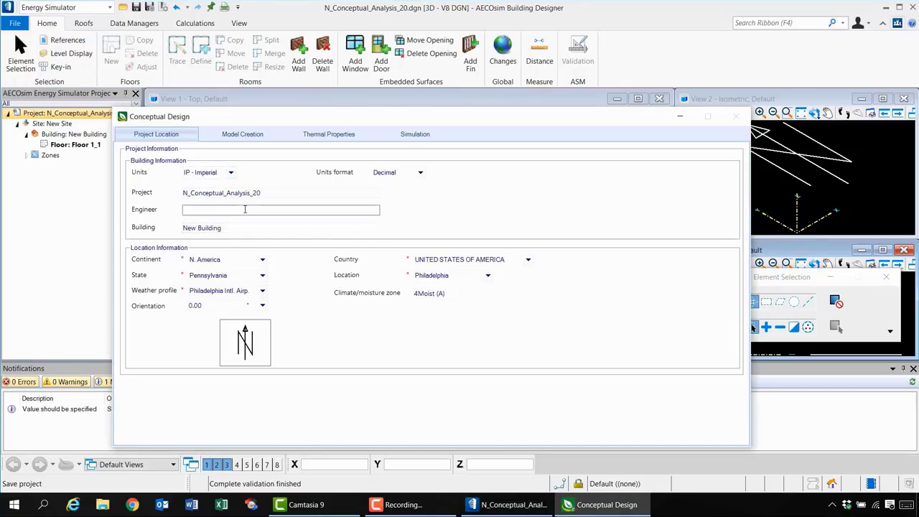
pyautogui.write('NP')
pyautogui.press('Tab')
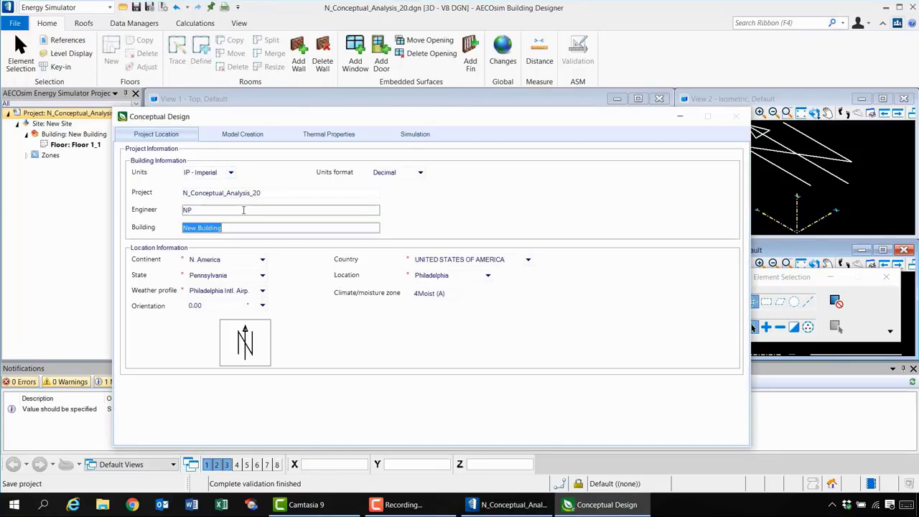
# Step: Name the building "Loft Building Conceptual Design A" and set its orientation to 20 degrees
pyautogui.press('BackSpace')
pyautogui.write('Loft ')
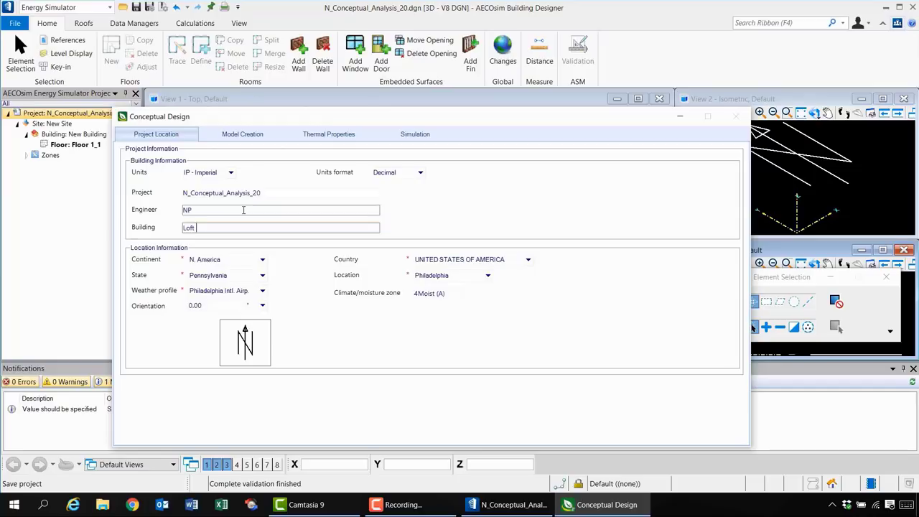
pyautogui.write('Building Conceptual Design A')
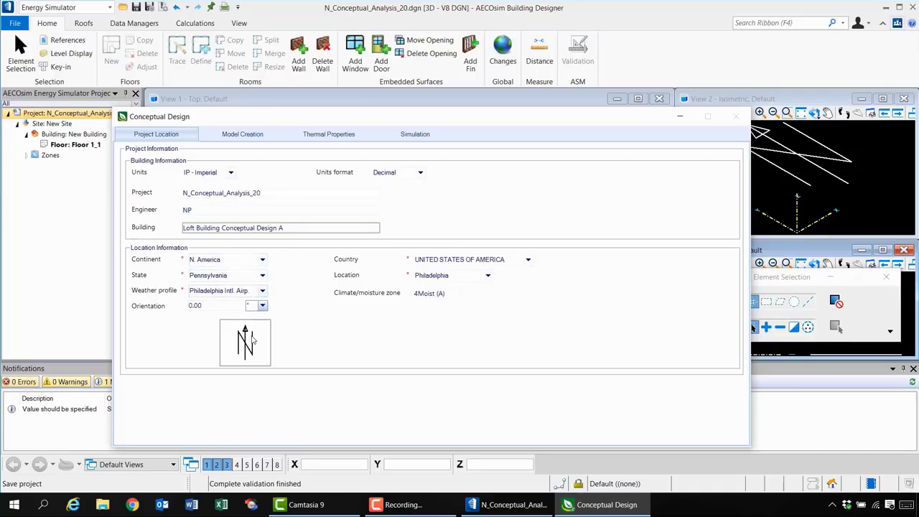
pyautogui.click(217, 306)
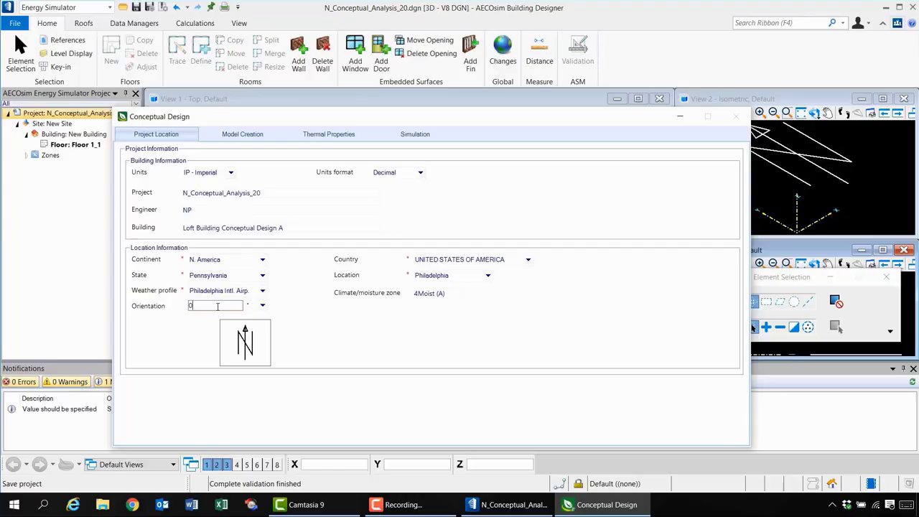
pyautogui.press('BackSpace')
pyautogui.write('20')
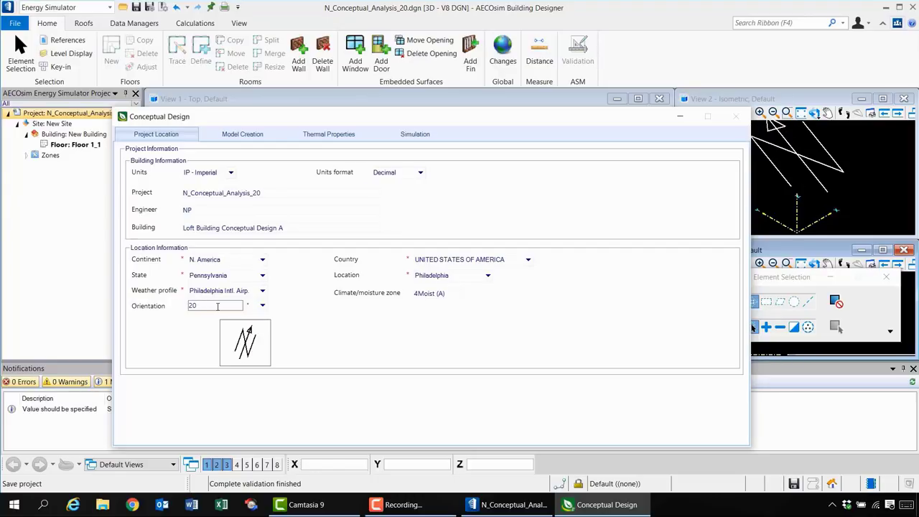
# Step: In the model creation settings, set the glazing percentage to 0.30 and apply it globally to the building
pyautogui.click(255, 137)
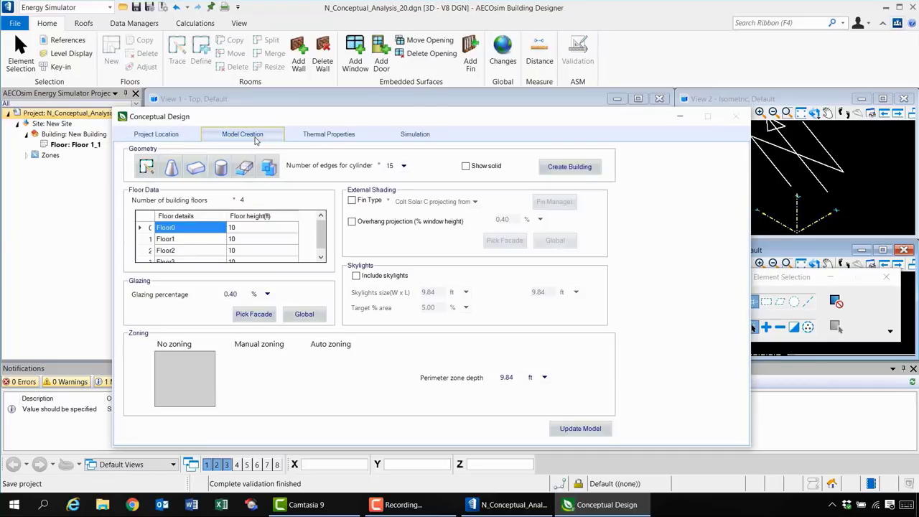
pyautogui.click(231, 296)
pyautogui.moveTo(242, 295); pyautogui.dragTo(213, 294)
pyautogui.write('3')
pyautogui.press('Tab')
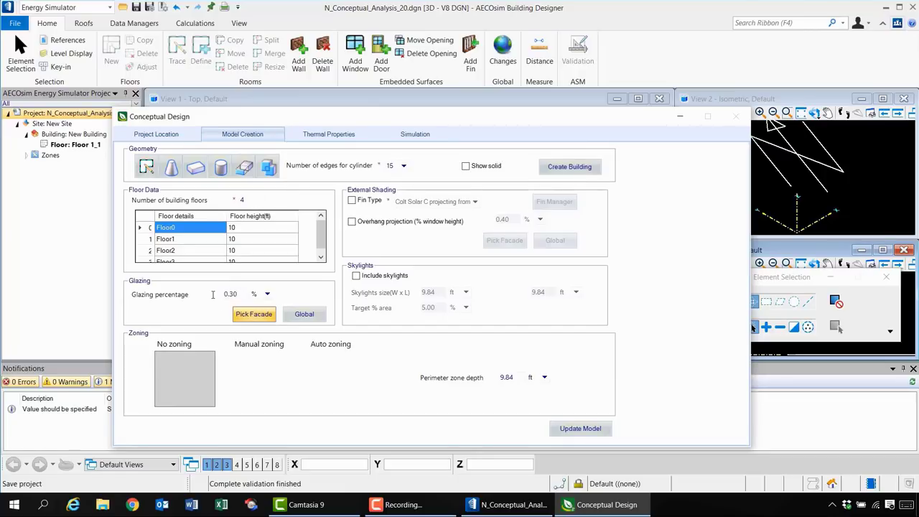
pyautogui.click(309, 316)
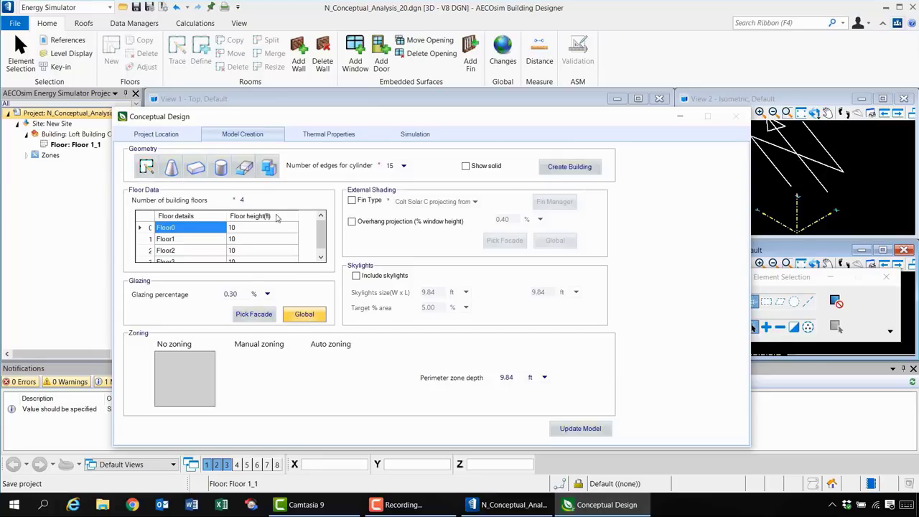
# Step: Set the number of building floors to 5 and the height of Floor0 to 24 ft
pyautogui.click(242, 200)
pyautogui.doubleClick(240, 199)
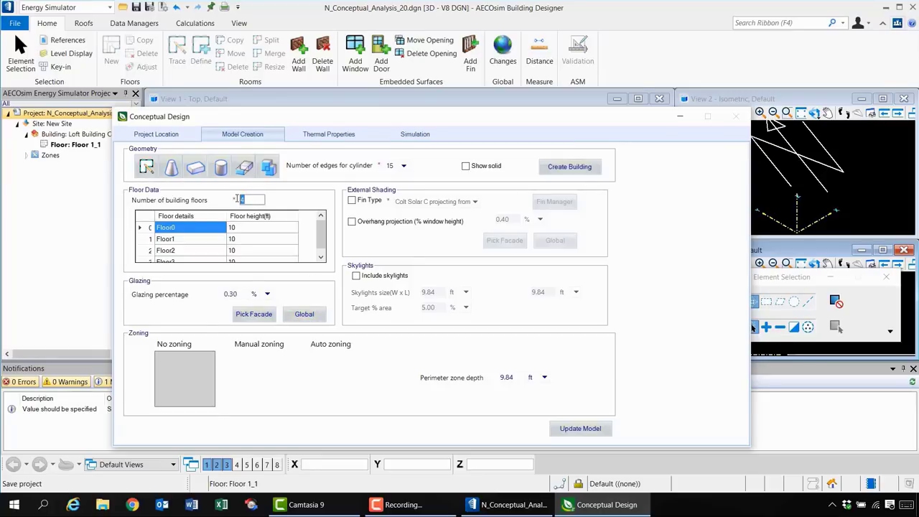
pyautogui.write('5')
pyautogui.click(258, 228)
pyautogui.write('2')
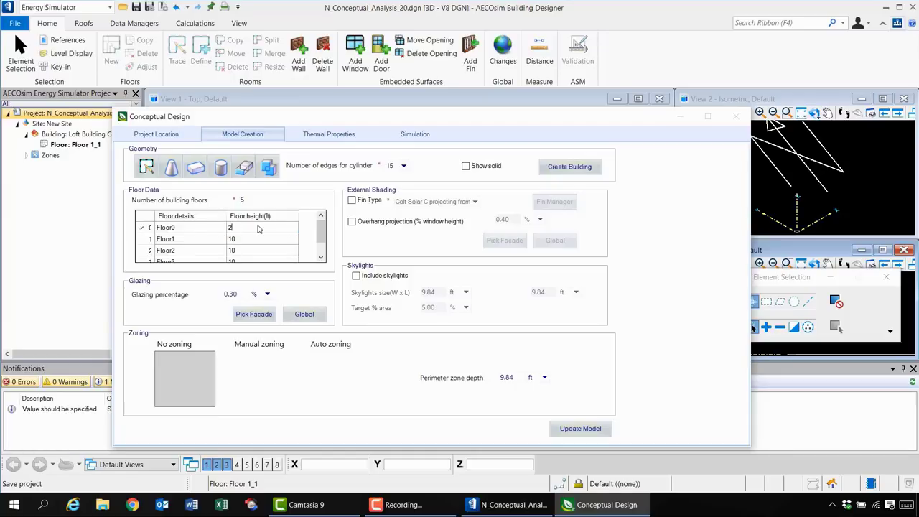
pyautogui.write('4')
# Step: Set the heights of Floor1, Floor2 and Floor3 to 11 ft each and Floor4 to 14 ft
pyautogui.click(256, 241)
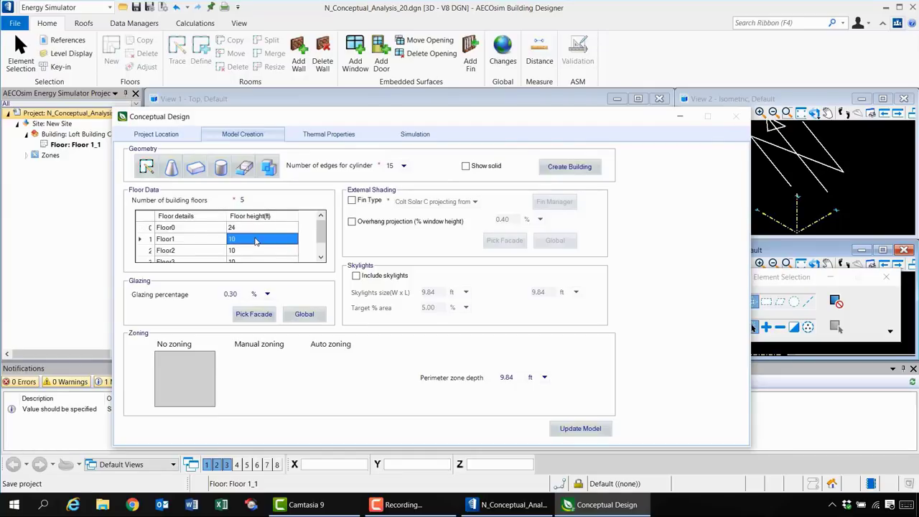
pyautogui.write('11')
pyautogui.click(252, 253)
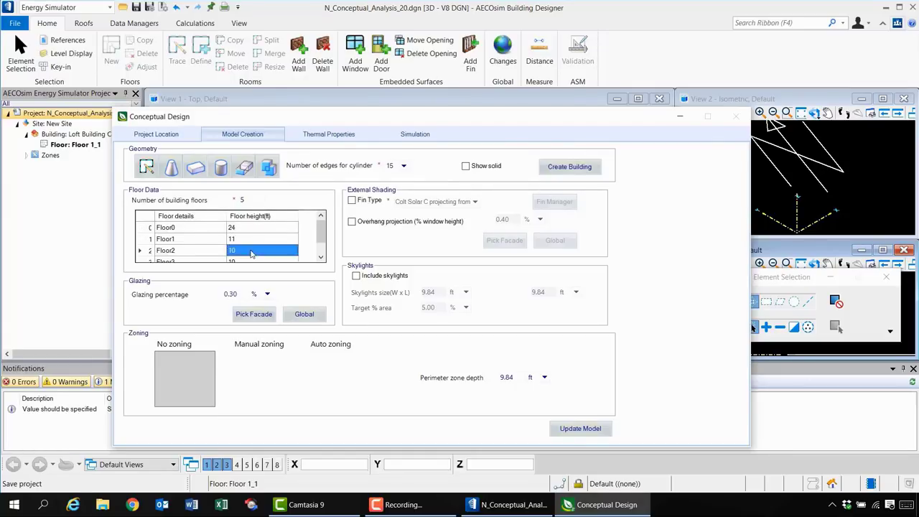
pyautogui.write('11')
pyautogui.click(249, 263)
pyautogui.write('11')
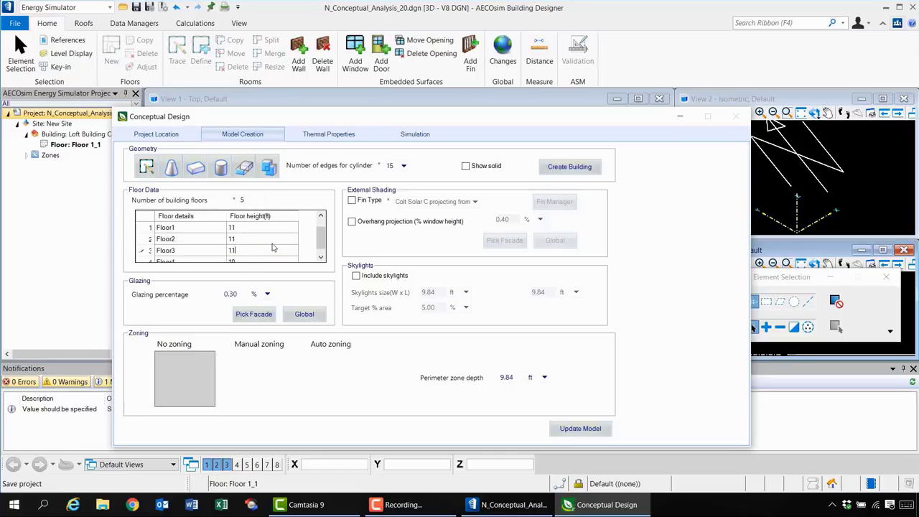
pyautogui.click(244, 259)
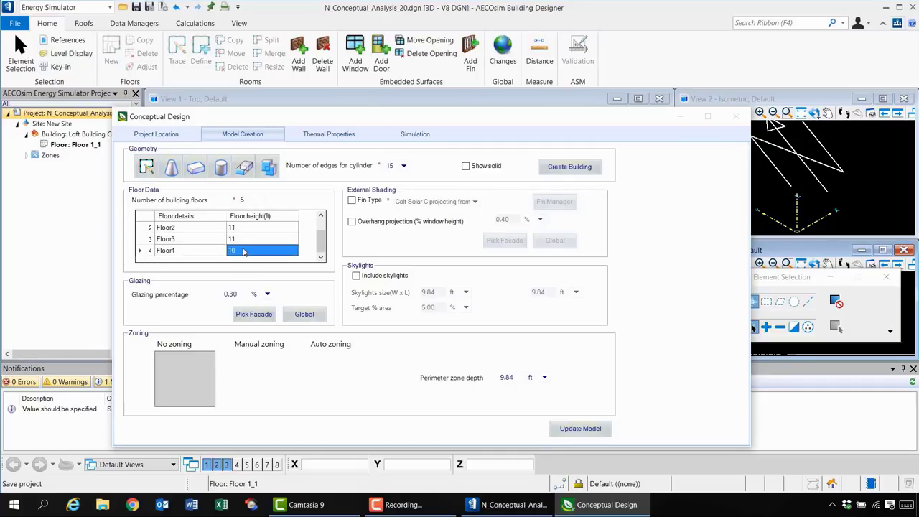
pyautogui.write('14')
pyautogui.press('Tab')
# Step: Enable external shading fins with the type Colt Solar C projecting from window head
pyautogui.click(352, 201)
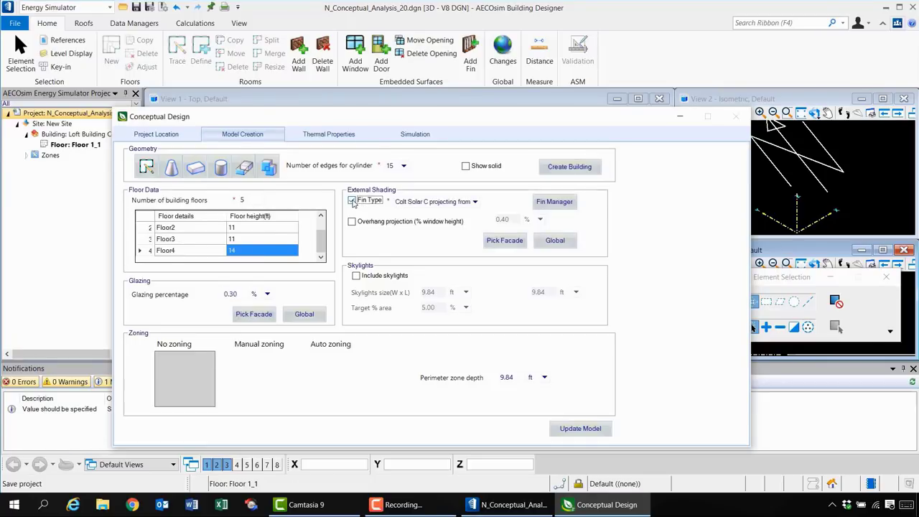
pyautogui.click(475, 202)
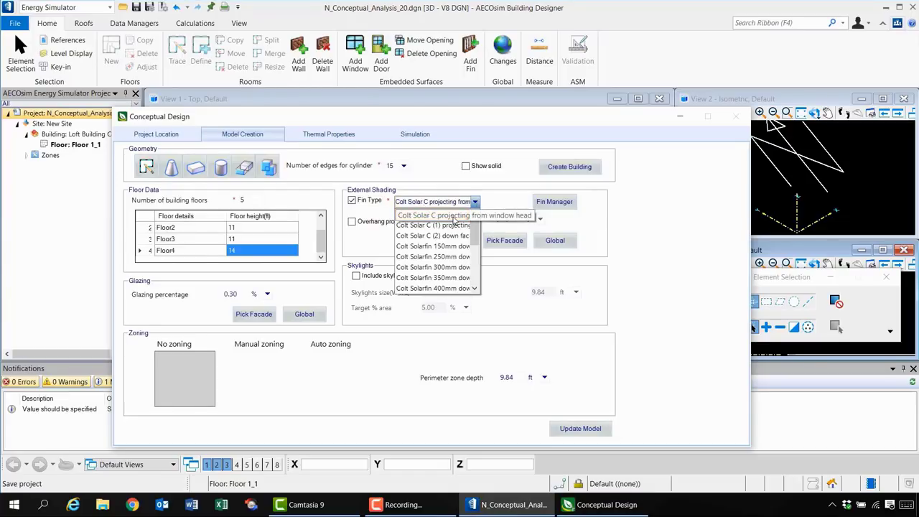
pyautogui.click(455, 218)
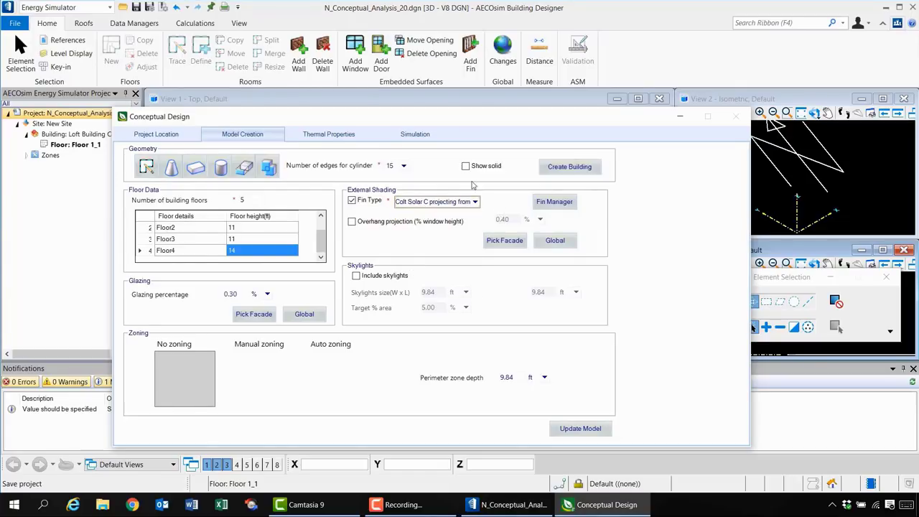
# Step: Model an orthogonal ground-floor slab solid from the origin, 164 ft long, 70 ft wide and 24 ft high
pyautogui.click(195, 168)
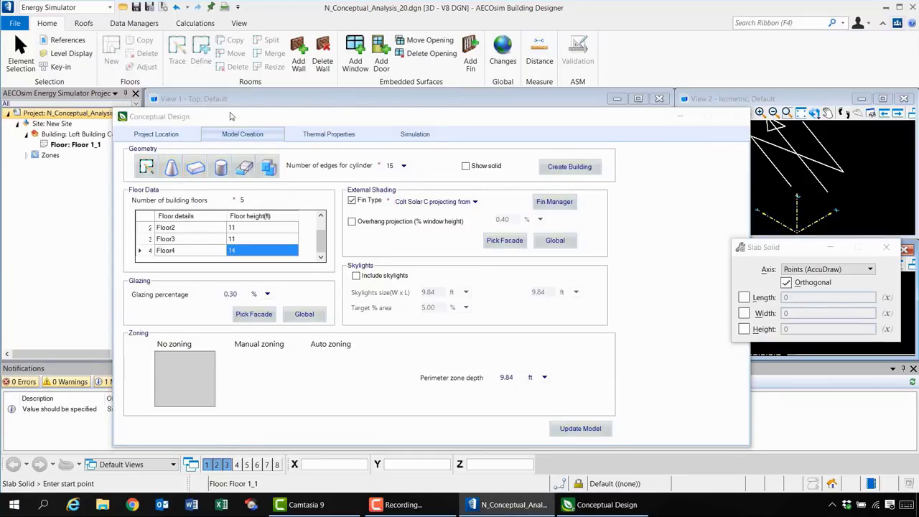
pyautogui.moveTo(232, 116); pyautogui.dragTo(353, 381)
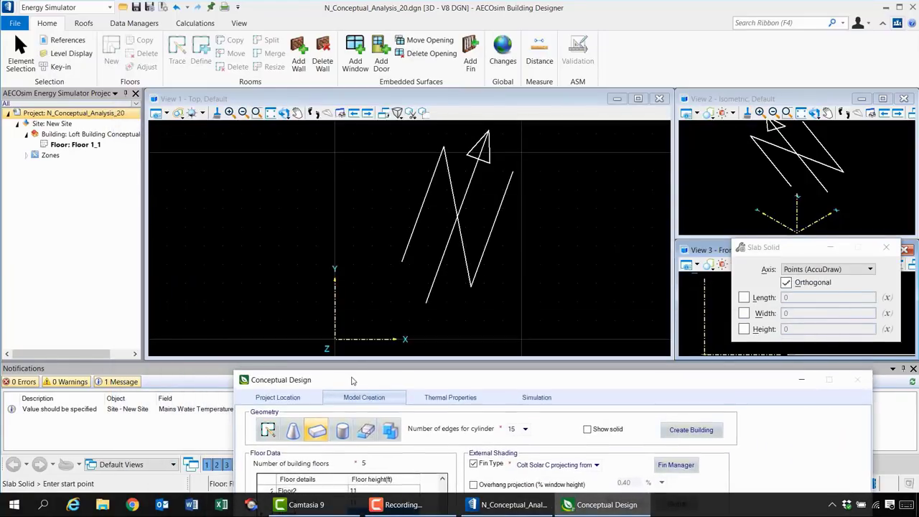
pyautogui.click(334, 339)
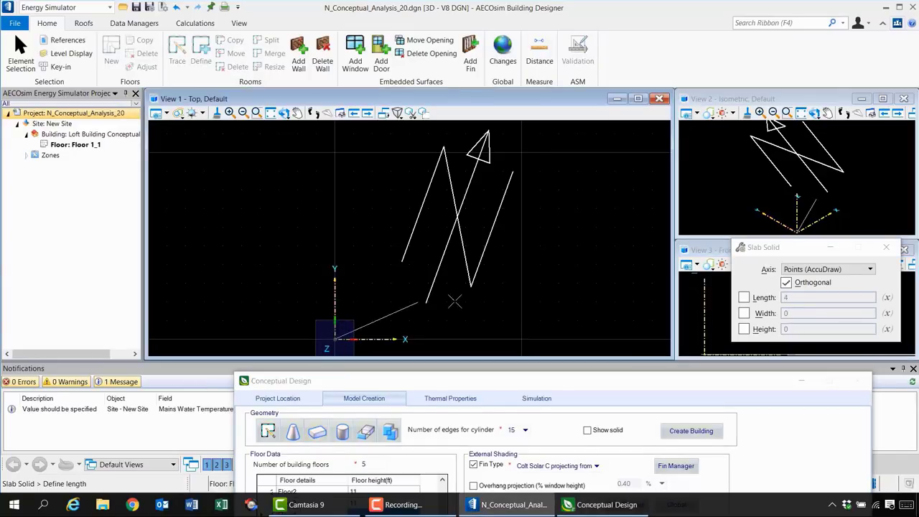
pyautogui.click(576, 339)
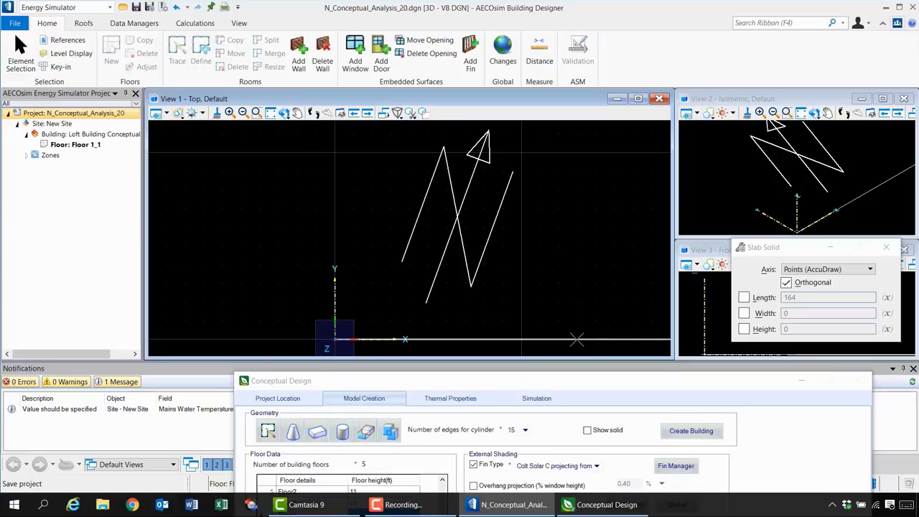
pyautogui.click(580, 286)
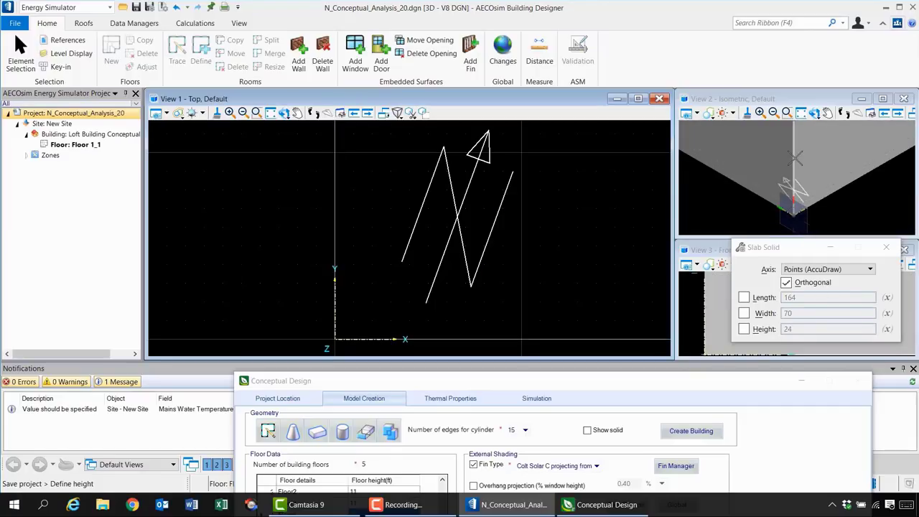
pyautogui.click(793, 130)
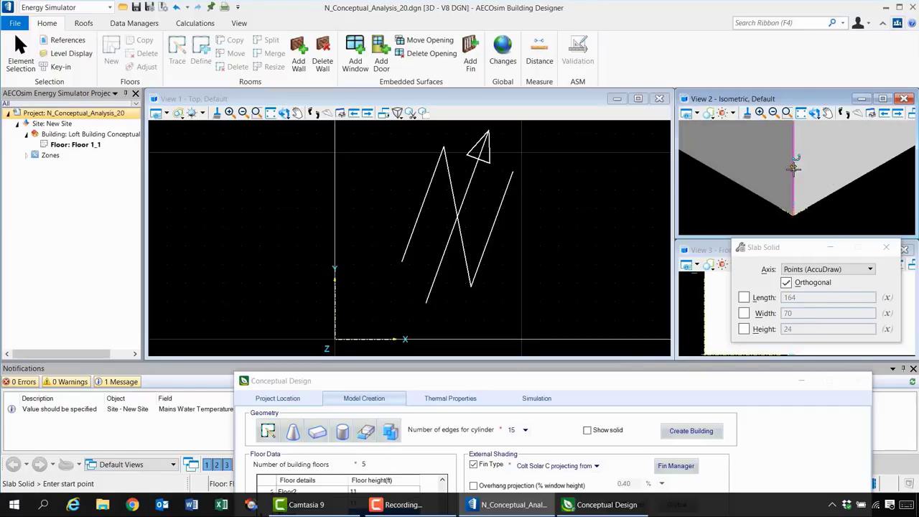
# Step: Stack two smaller slab solids above the ground-floor slab, making the topmost 145 ft long, 58 ft wide and 14 ft high
pyautogui.doubleClick(784, 100)
pyautogui.click(267, 113)
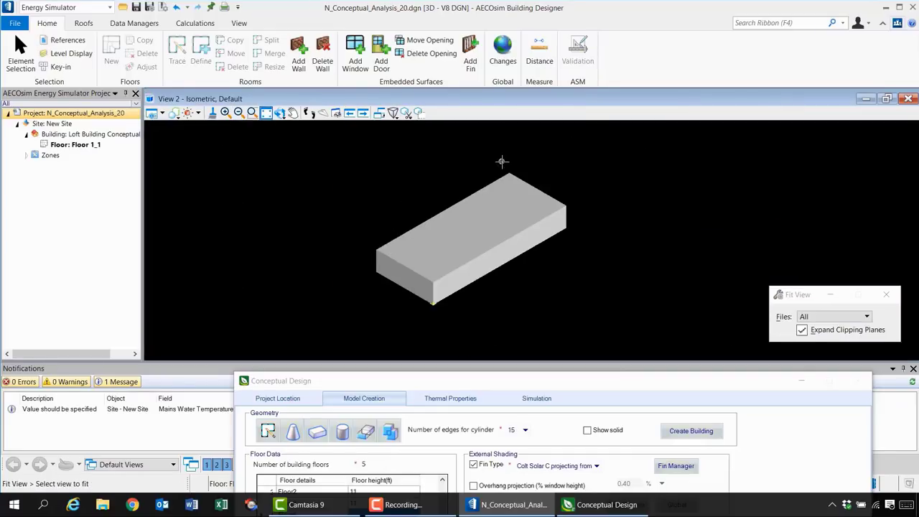
pyautogui.click(317, 431)
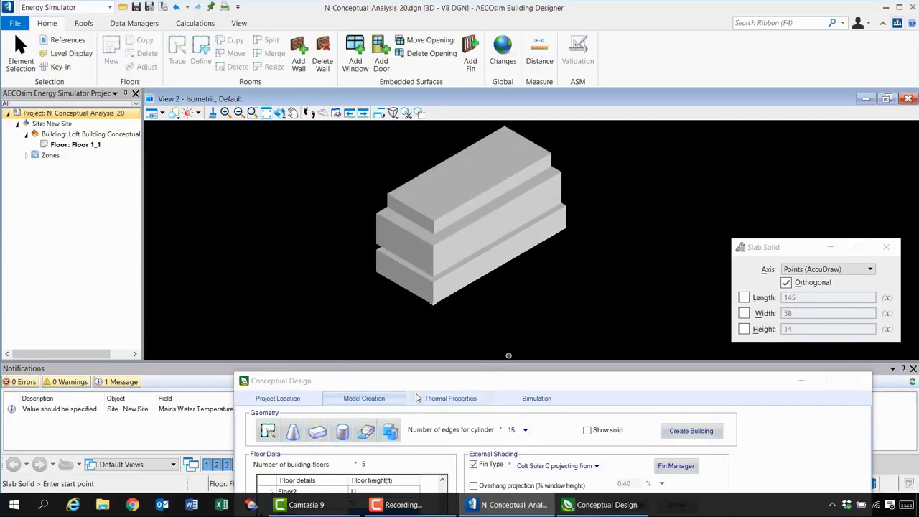
# Step: Unite the three stacked slabs into one solid, hiding the originals and merging parametric solids
pyautogui.click(390, 433)
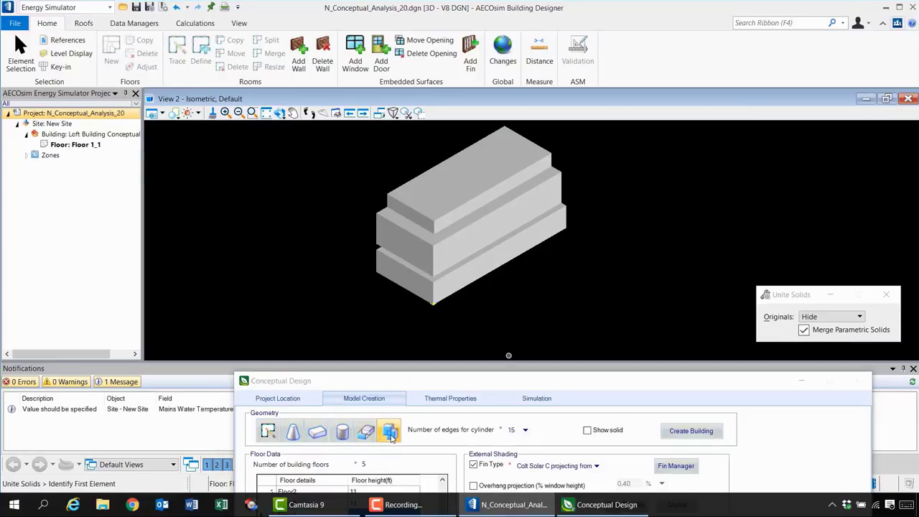
pyautogui.click(566, 211)
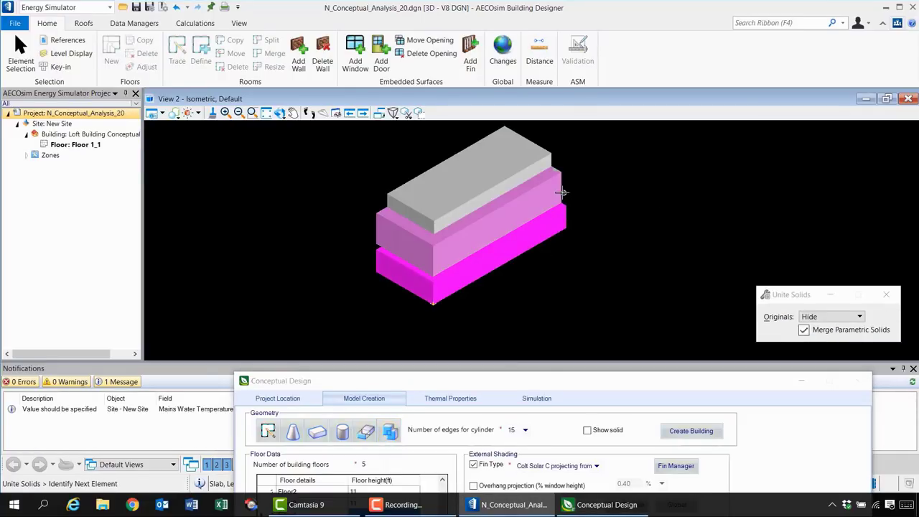
pyautogui.click(587, 179)
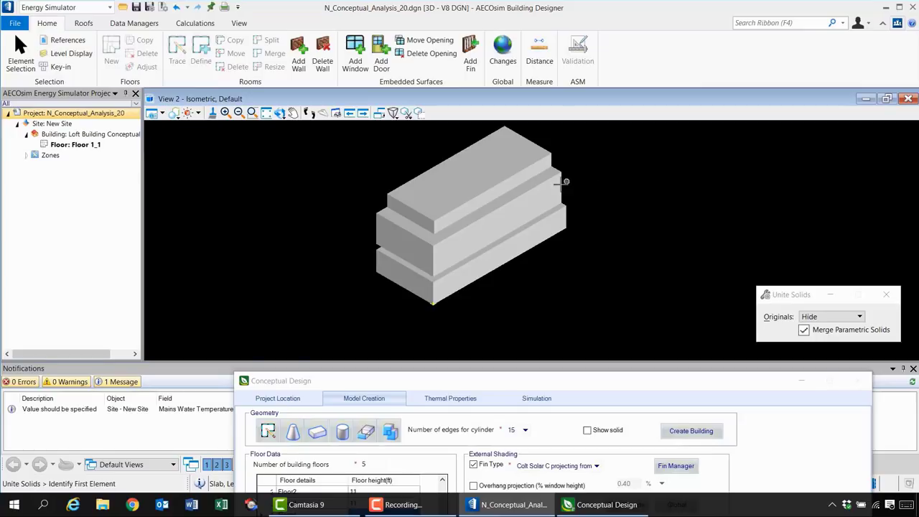
pyautogui.click(548, 156)
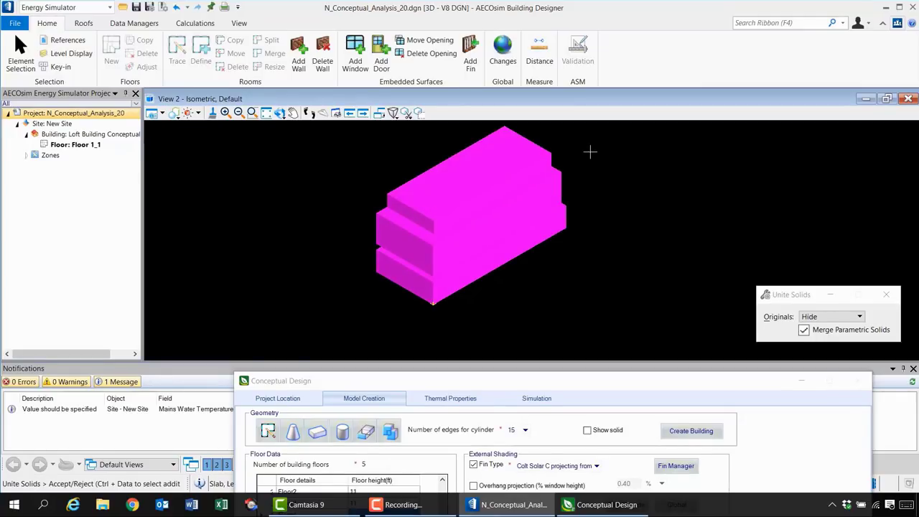
pyautogui.click(591, 151)
# Step: Create the conceptual building from the united solid using the defined floor, glazing and fin settings
pyautogui.moveTo(551, 389); pyautogui.dragTo(434, 343)
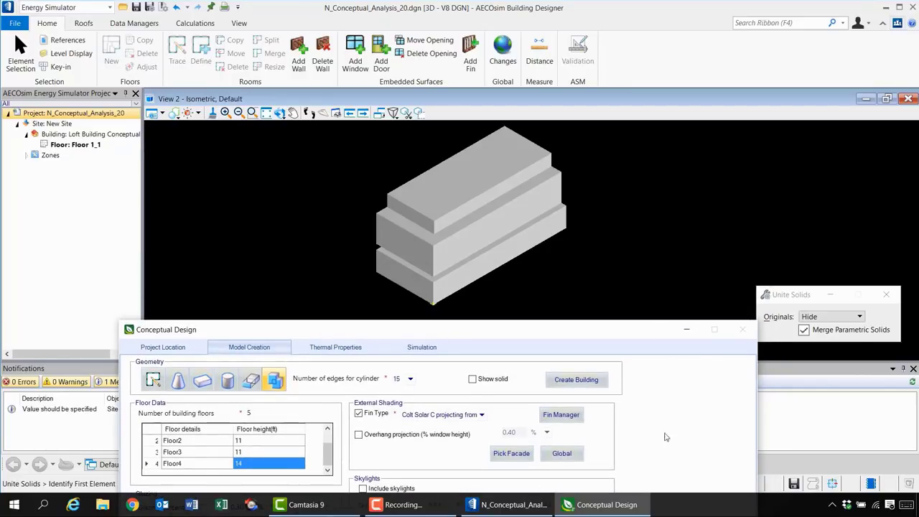
pyautogui.click(586, 382)
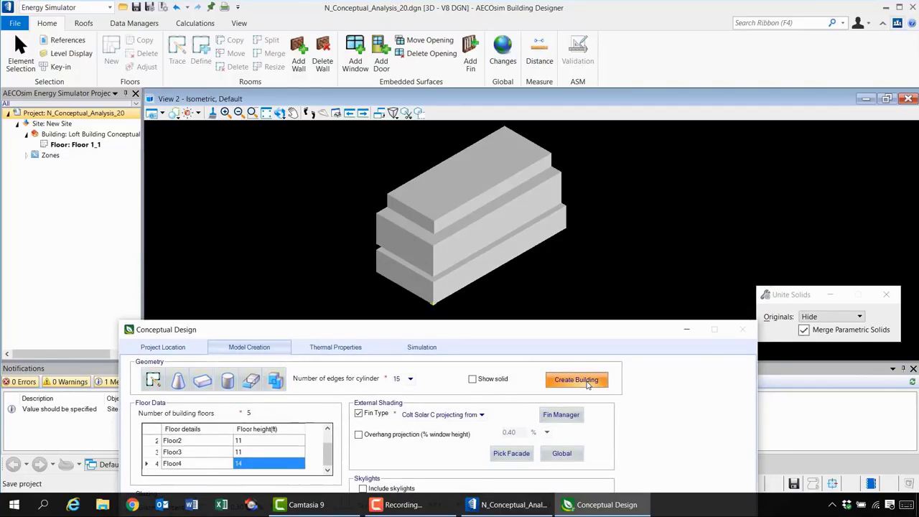
pyautogui.click(558, 173)
pyautogui.click(640, 173)
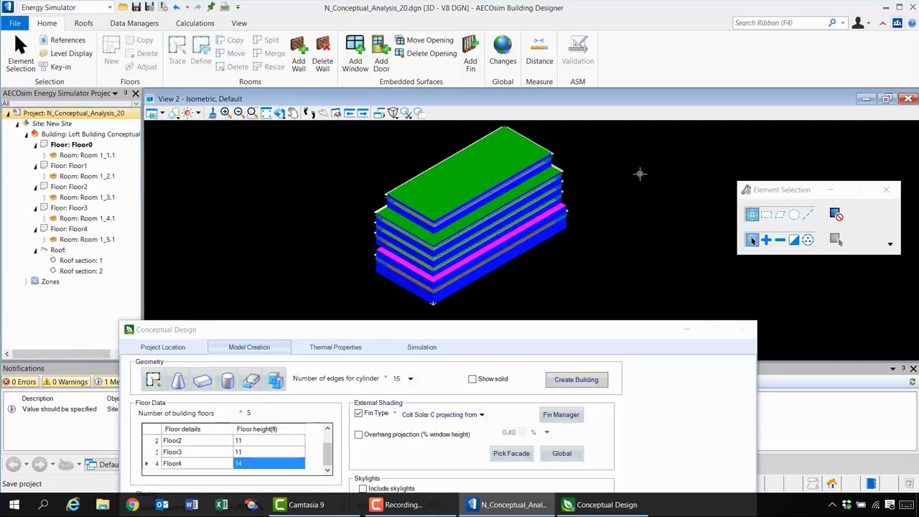
pyautogui.click(280, 113)
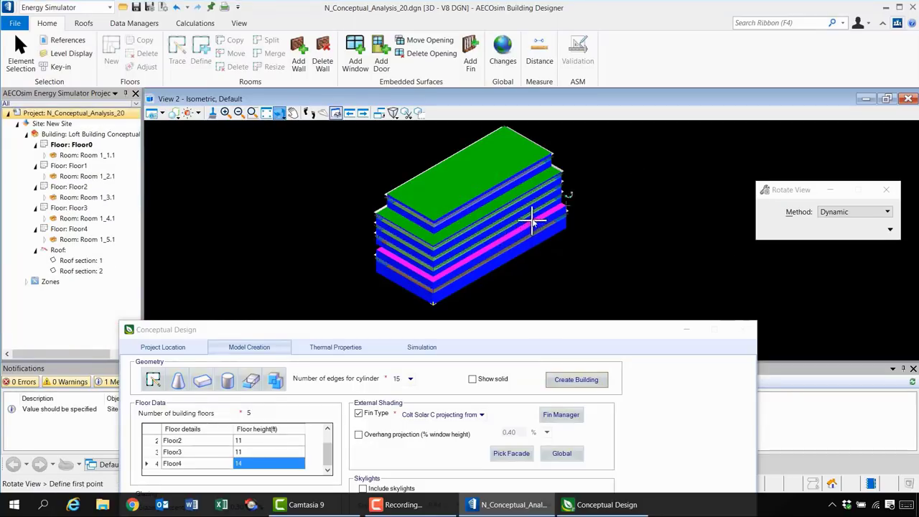
pyautogui.click(565, 194)
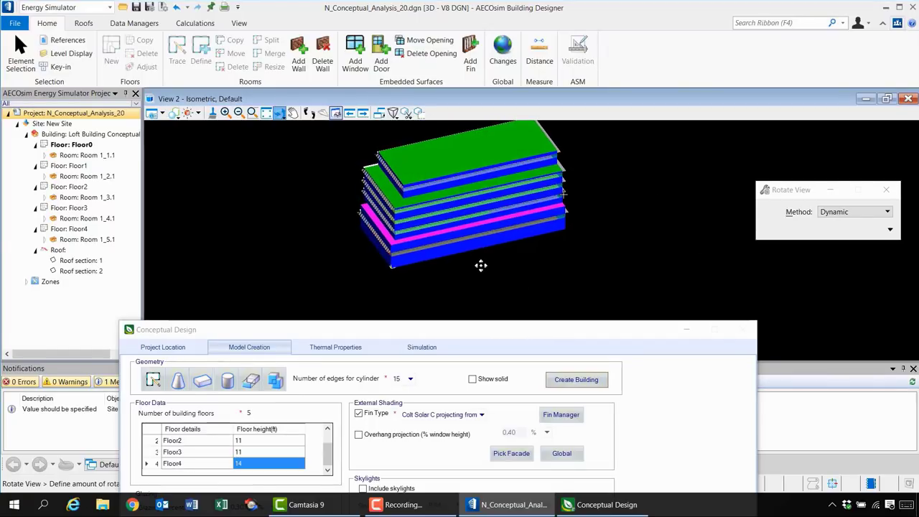
pyautogui.click(504, 261)
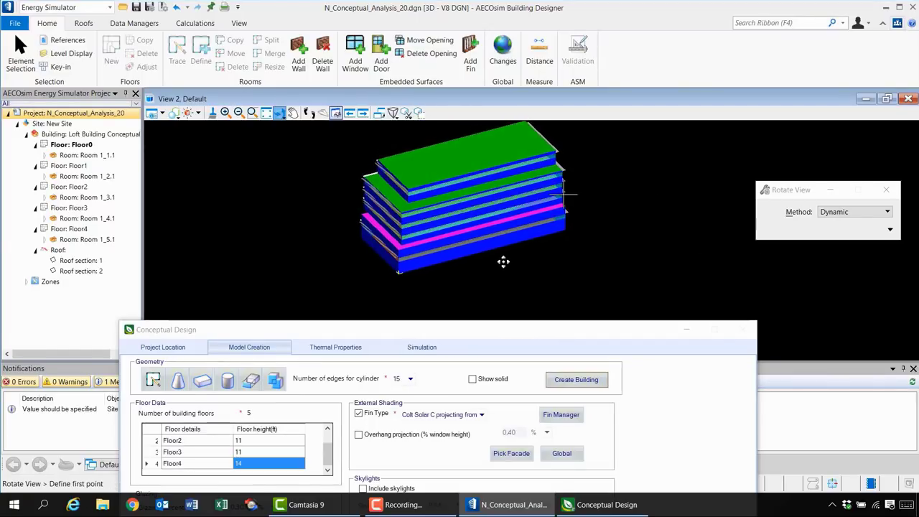
pyautogui.rightClick(539, 240)
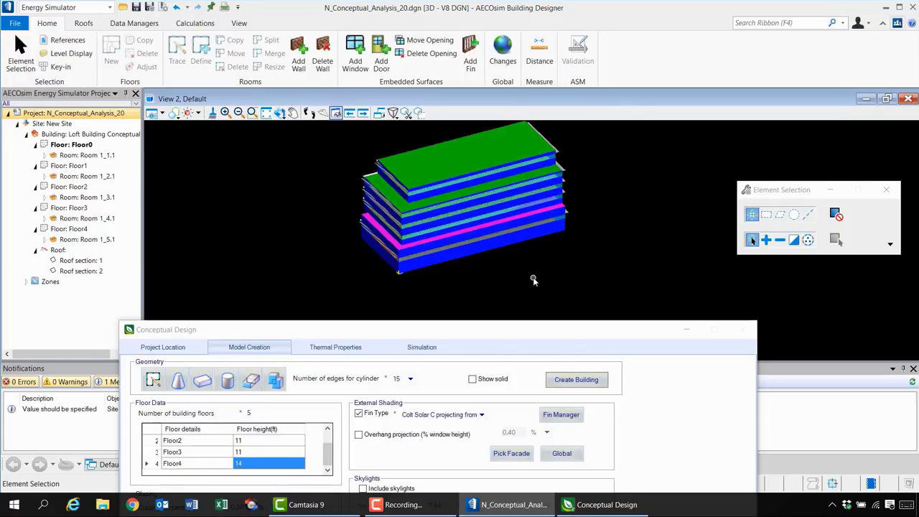
# Step: Run the ASHRAE RTS calculation for the loft building and arrange its heat gain graph beside the 3D model
pyautogui.click(203, 23)
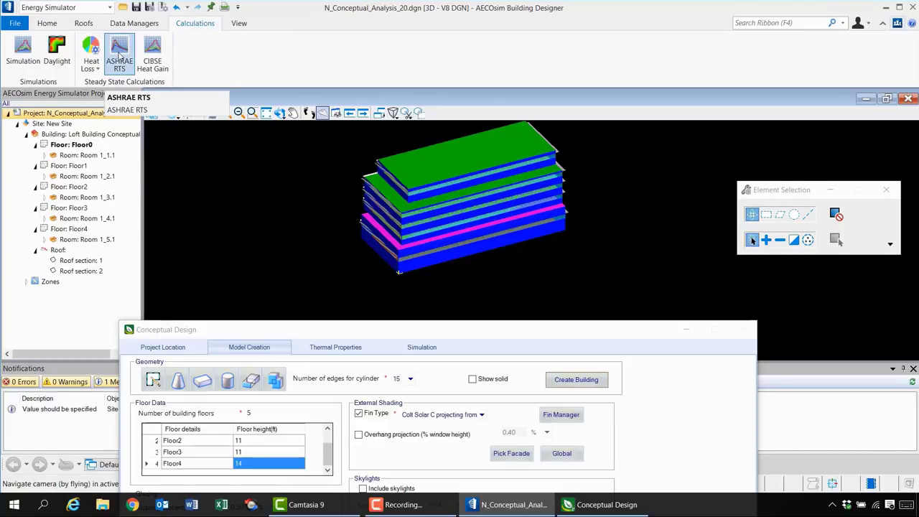
pyautogui.click(120, 57)
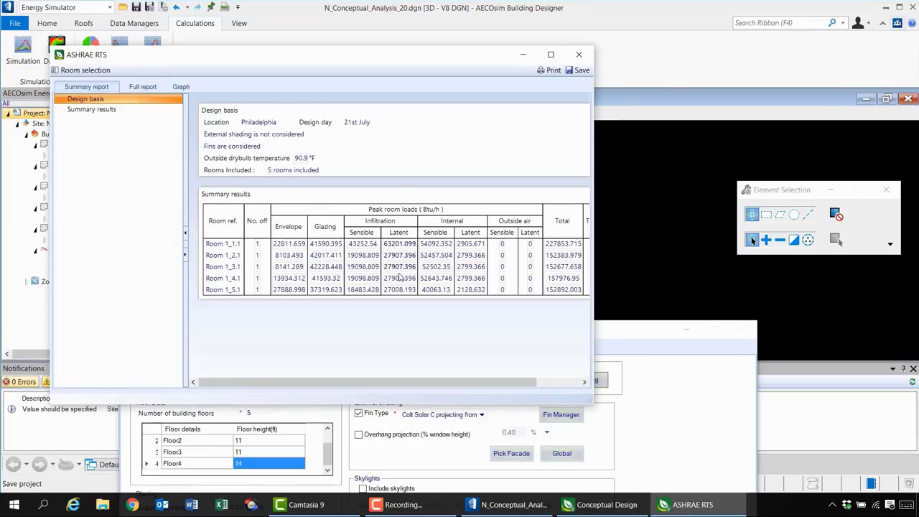
pyautogui.click(181, 87)
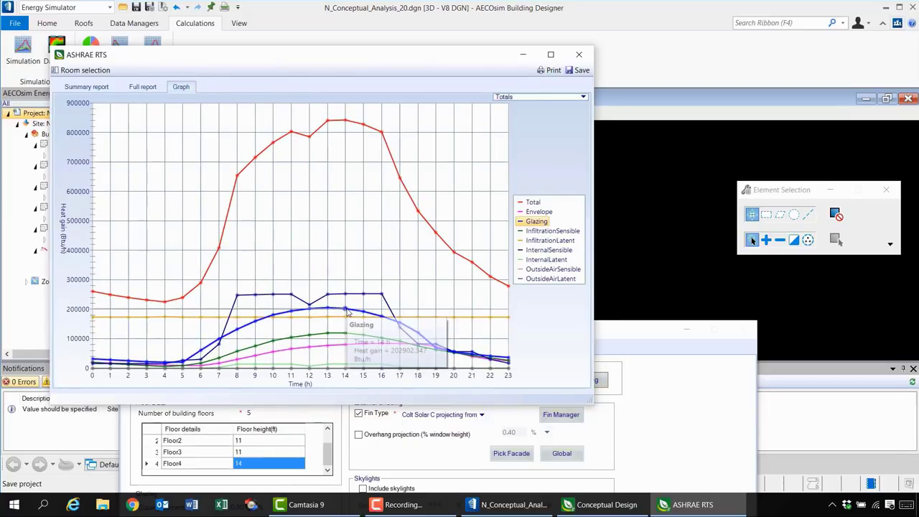
pyautogui.moveTo(306, 57); pyautogui.dragTo(609, 99)
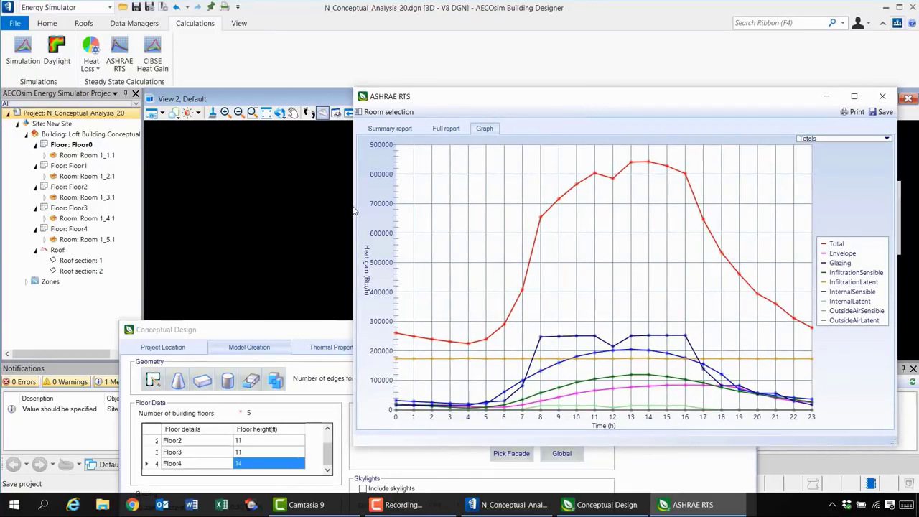
pyautogui.moveTo(354, 210); pyautogui.dragTo(626, 211)
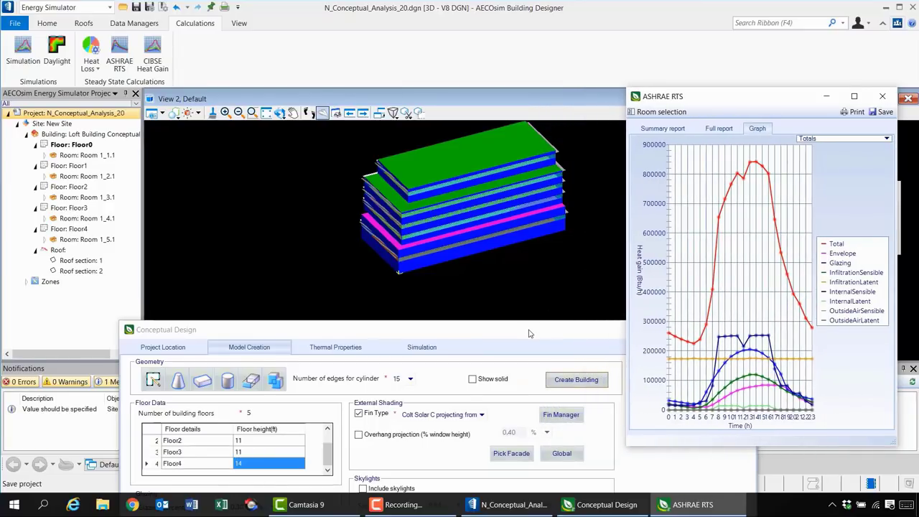
# Step: Apply project simulation settings that leave out shading from fins but consider shading from recesses
pyautogui.rightClick(81, 117)
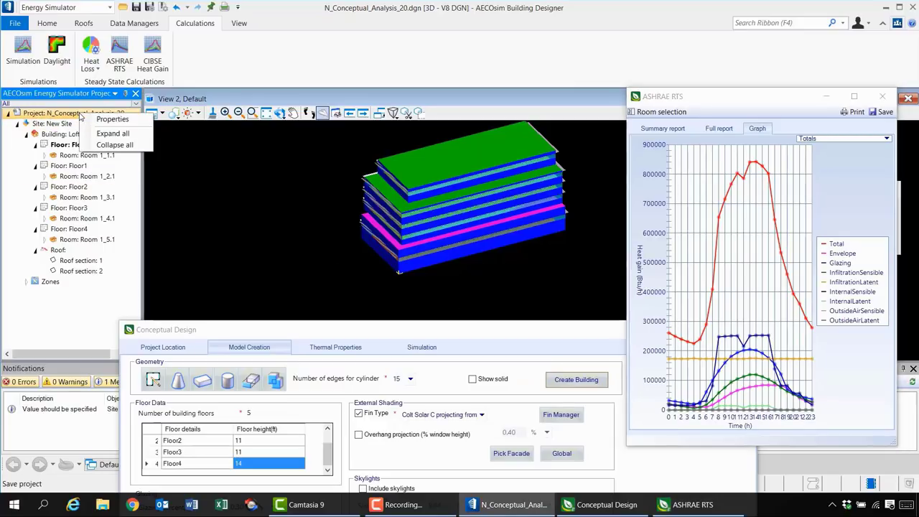
pyautogui.click(130, 124)
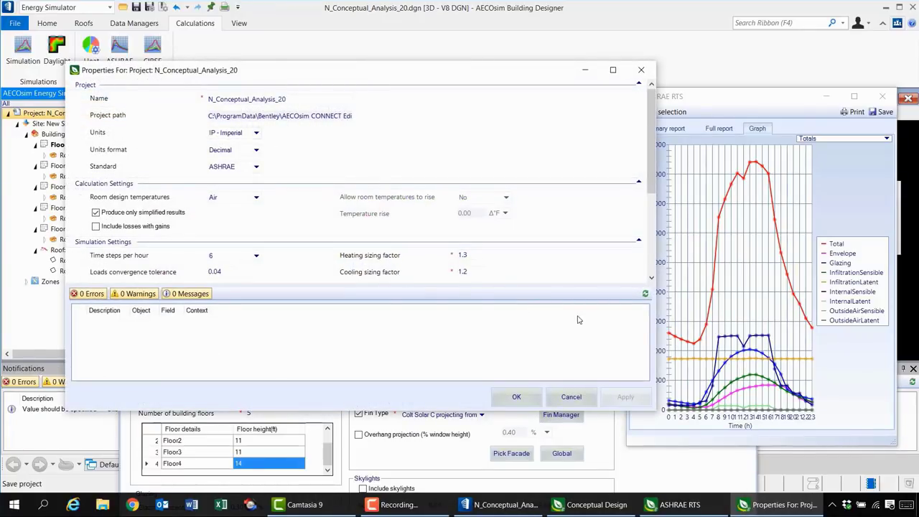
pyautogui.moveTo(655, 172); pyautogui.dragTo(653, 266)
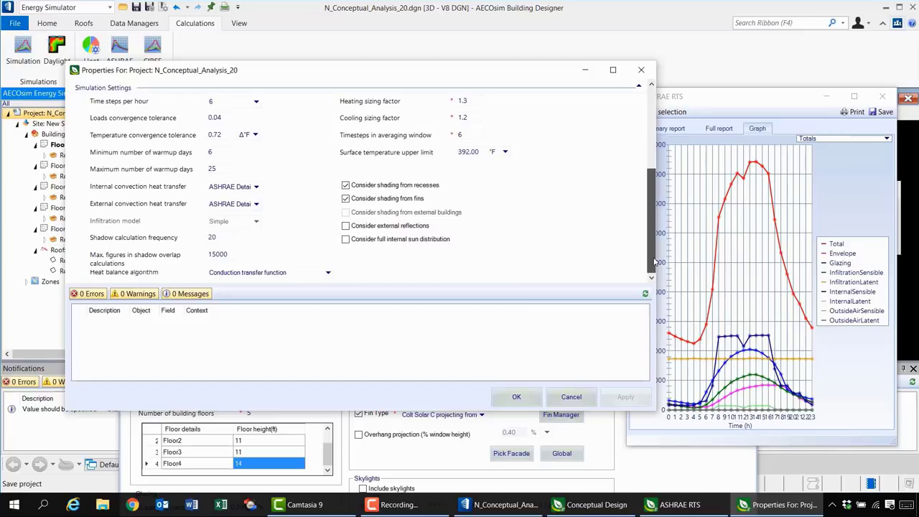
pyautogui.click(410, 203)
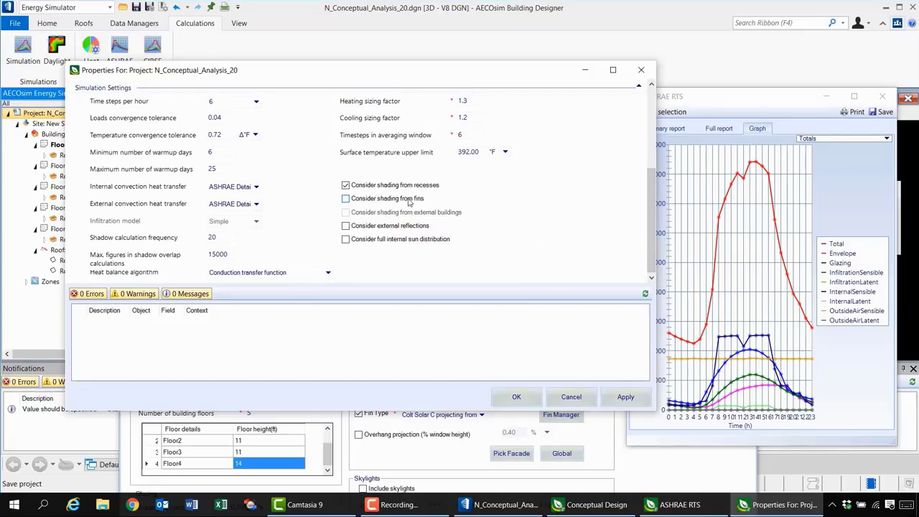
pyautogui.click(623, 396)
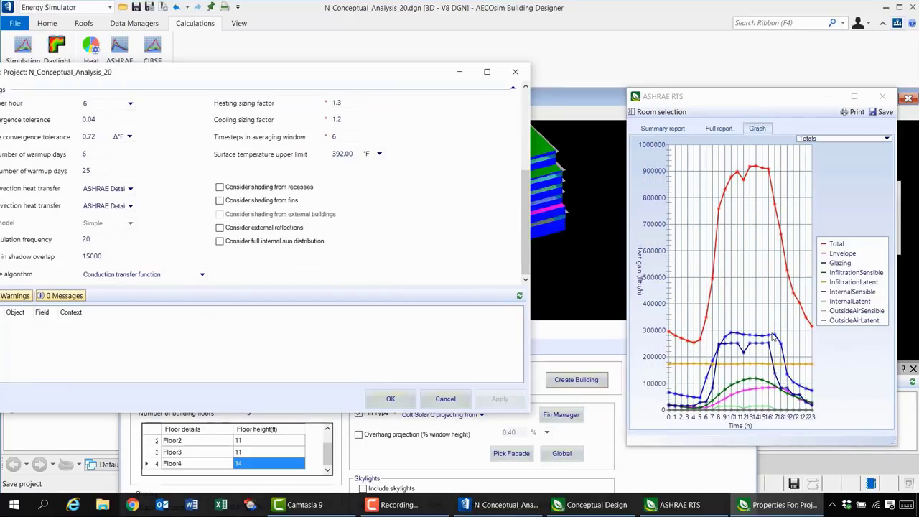
pyautogui.click(221, 188)
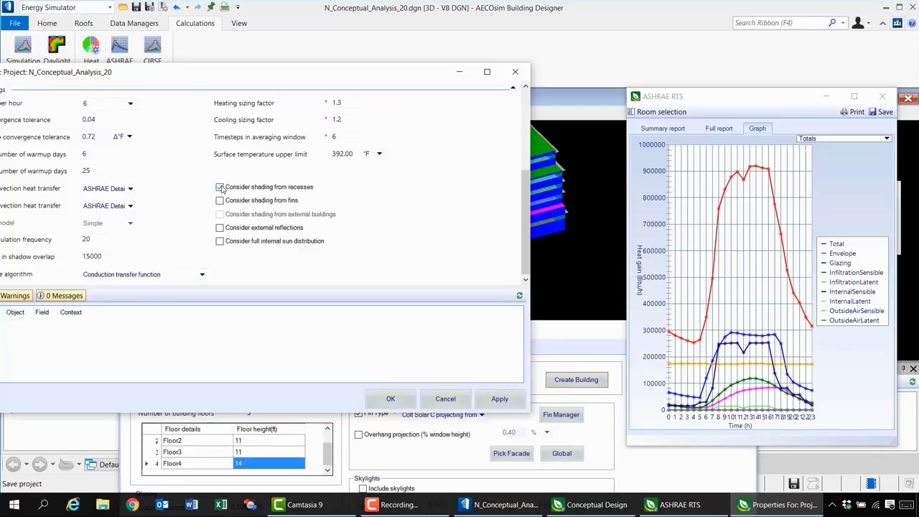
pyautogui.click(506, 400)
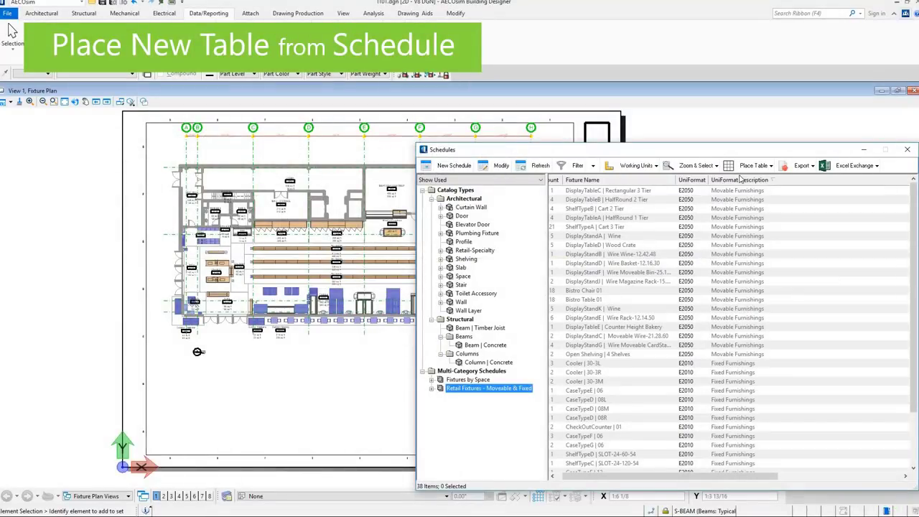
# Step: Place the Retail Fixtures - Moveable & Fixed schedule as a table below the fixture plan, using the Drawing Notes text style
pyautogui.click(766, 166)
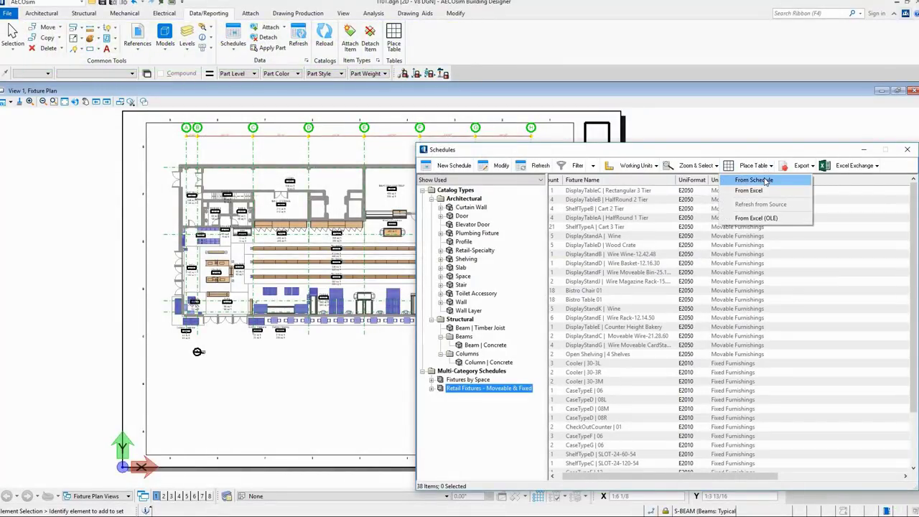
pyautogui.click(766, 181)
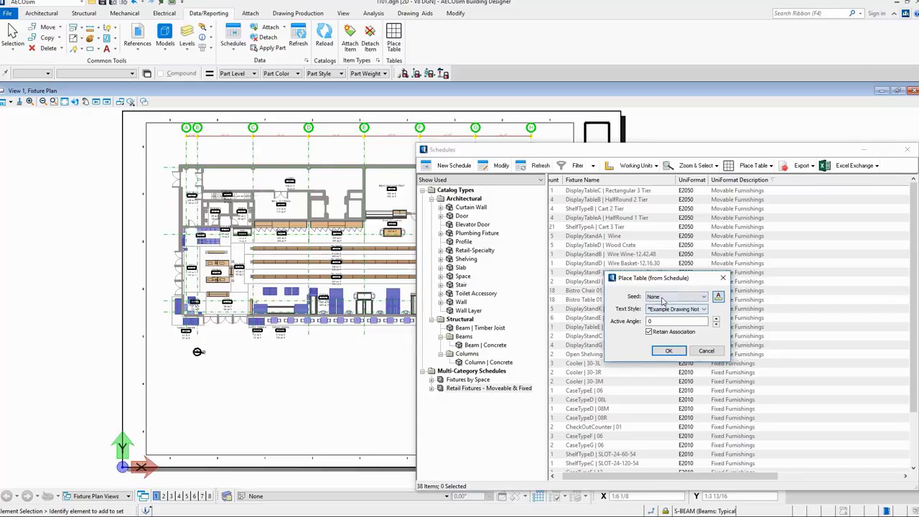
pyautogui.click(702, 310)
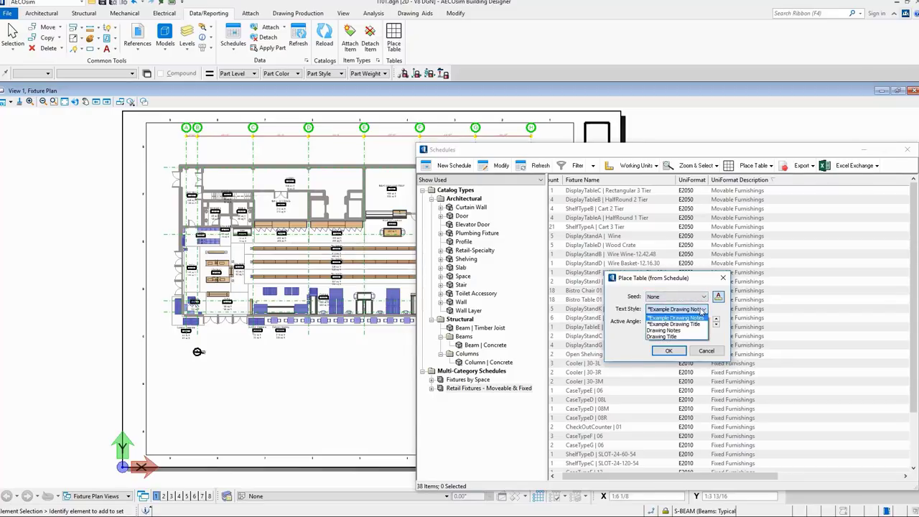
pyautogui.click(689, 332)
pyautogui.click(668, 351)
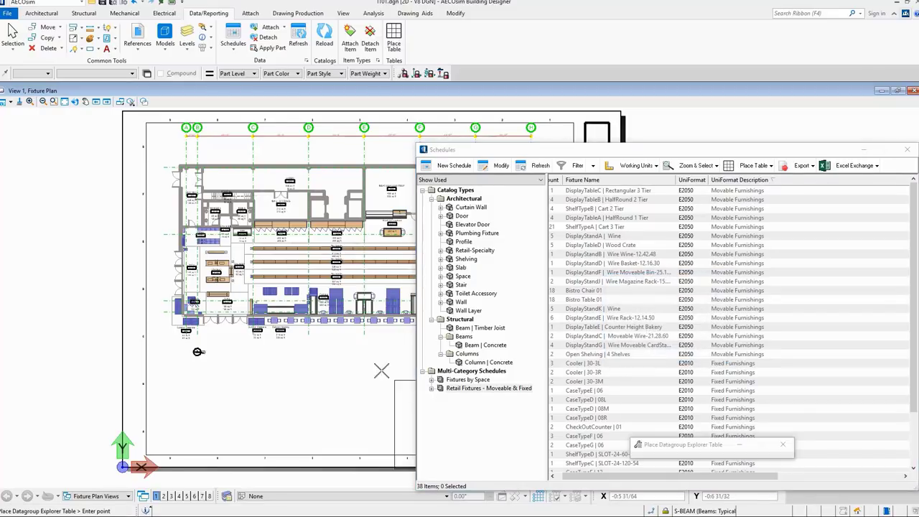
pyautogui.click(312, 347)
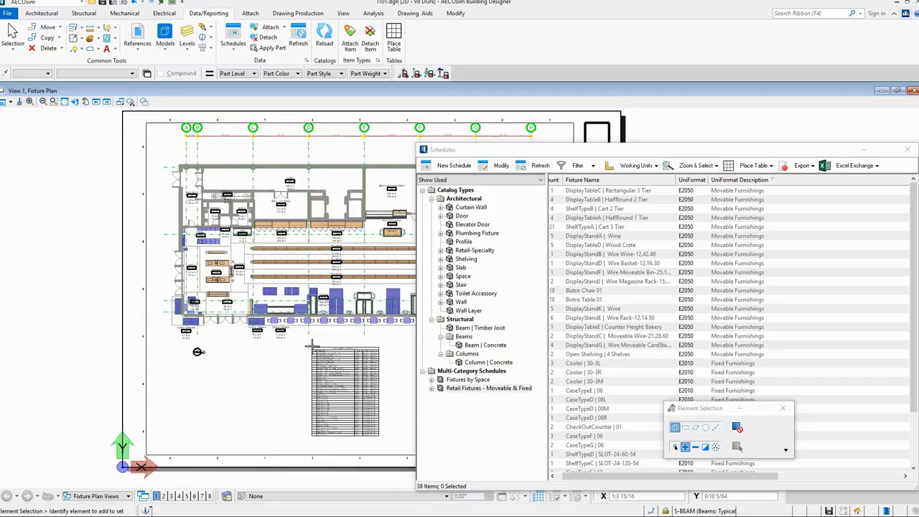
# Step: Sort the retail fixtures schedule by UniFormat Description with fixed furnishings first, and refresh the placed table from its source
pyautogui.click(53, 102)
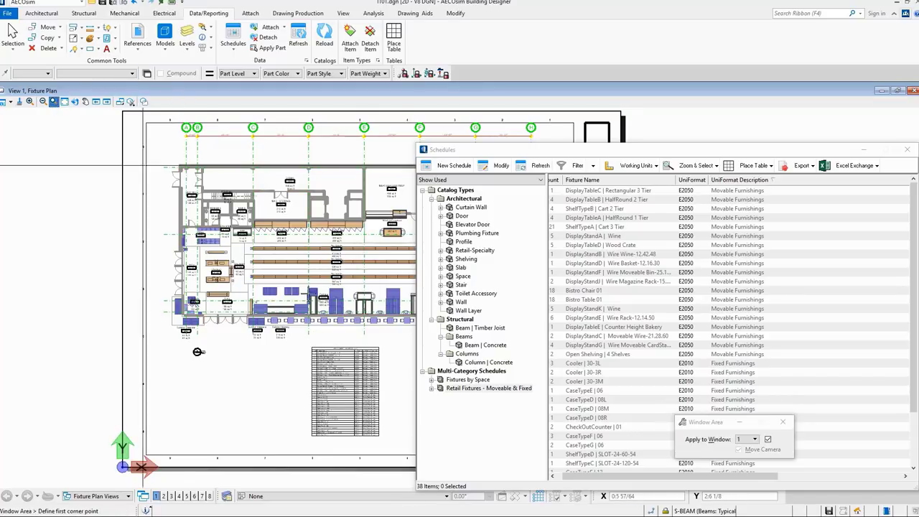
pyautogui.click(400, 334)
pyautogui.click(274, 429)
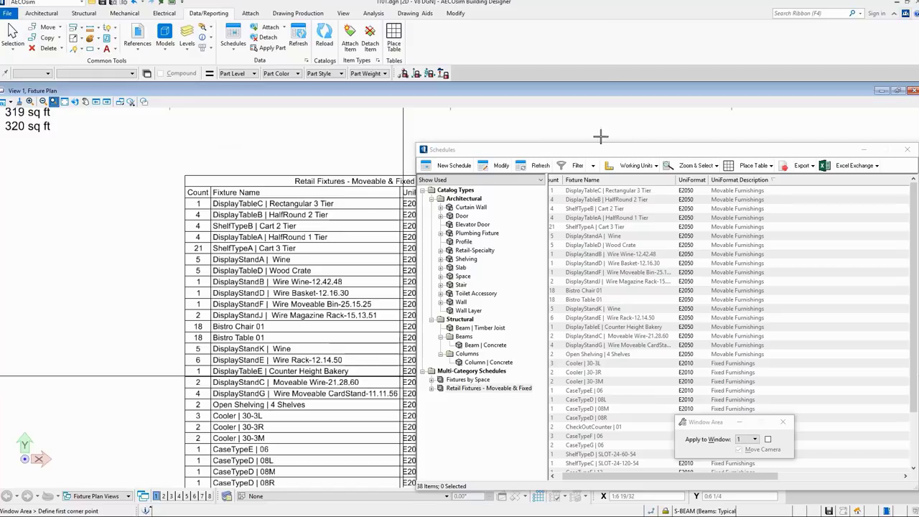
pyautogui.moveTo(605, 151); pyautogui.dragTo(675, 349)
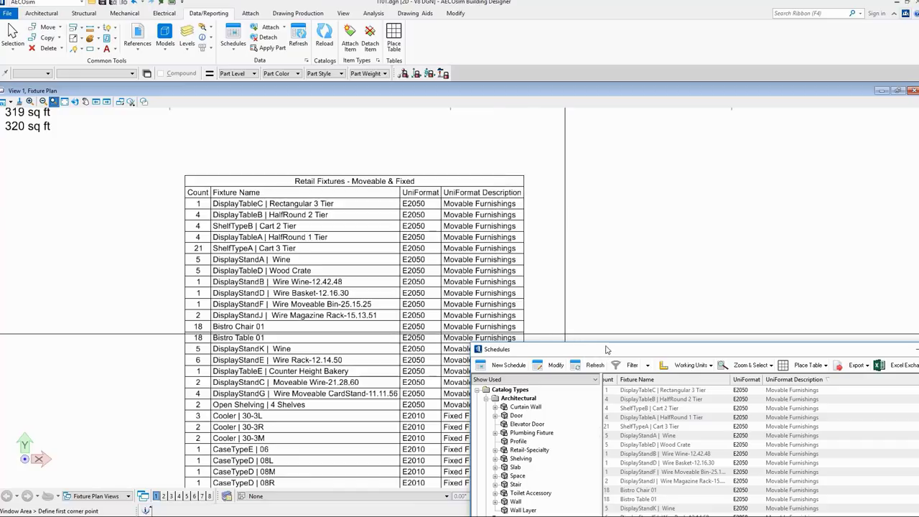
pyautogui.moveTo(607, 352); pyautogui.dragTo(526, 238)
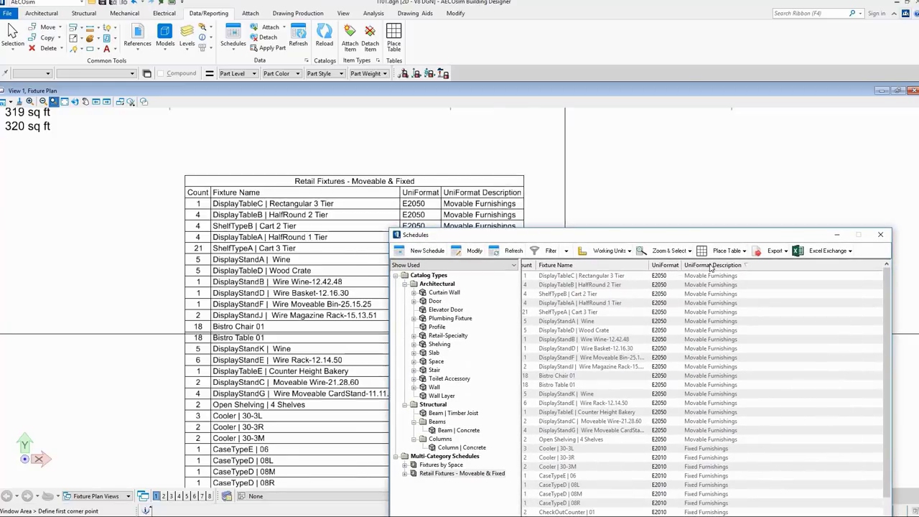
pyautogui.click(711, 266)
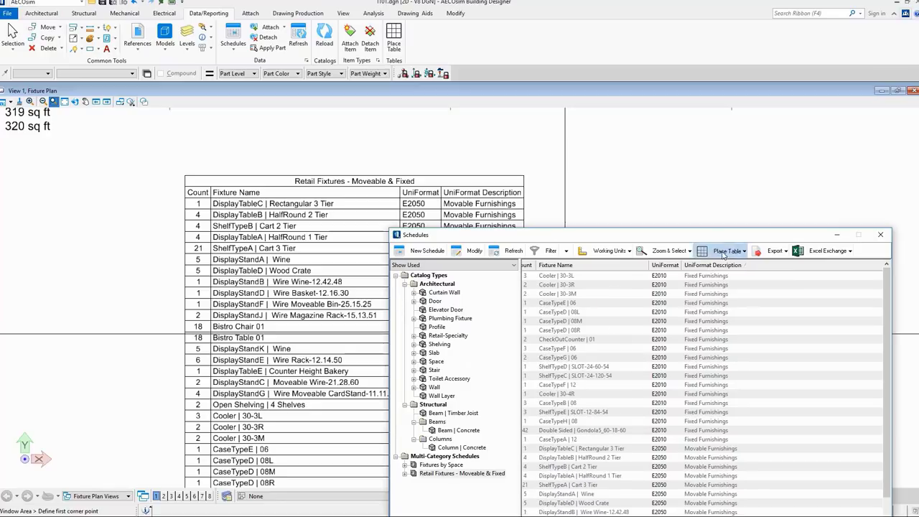
pyautogui.click(728, 250)
pyautogui.click(733, 290)
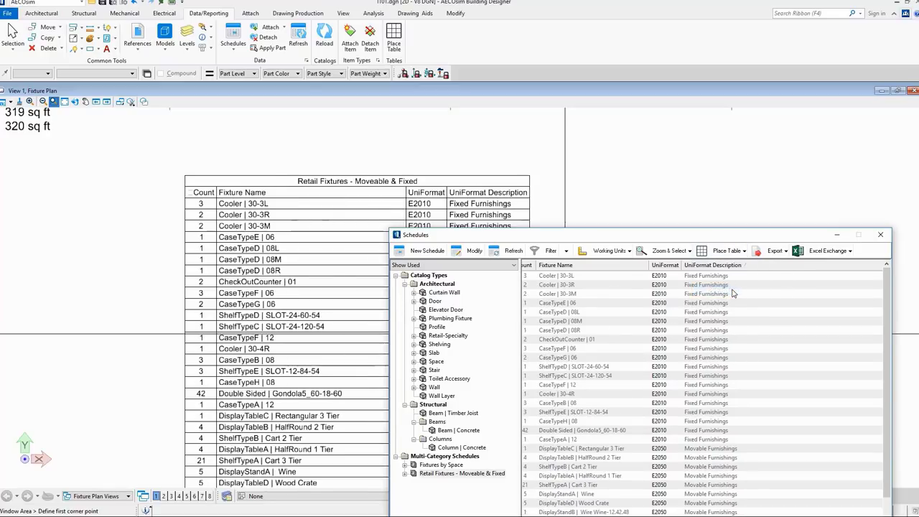
pyautogui.moveTo(589, 237); pyautogui.dragTo(503, 230)
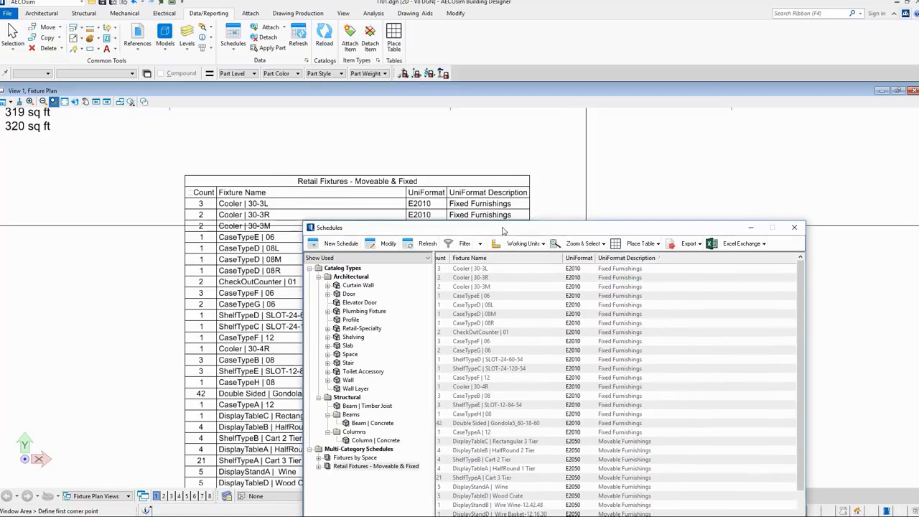
pyautogui.click(794, 227)
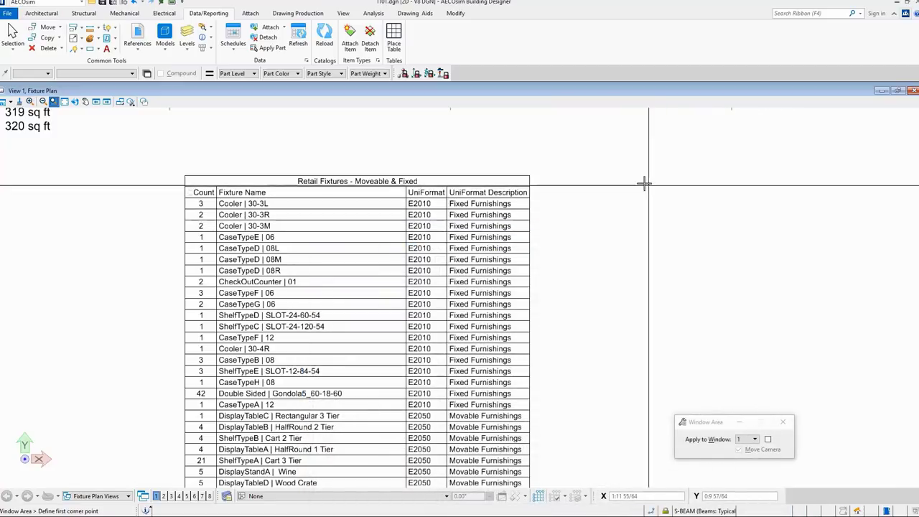
# Step: Set the table title's text height to 0:0 1/4 and make it bold
pyautogui.press('Escape')
pyautogui.click(529, 174)
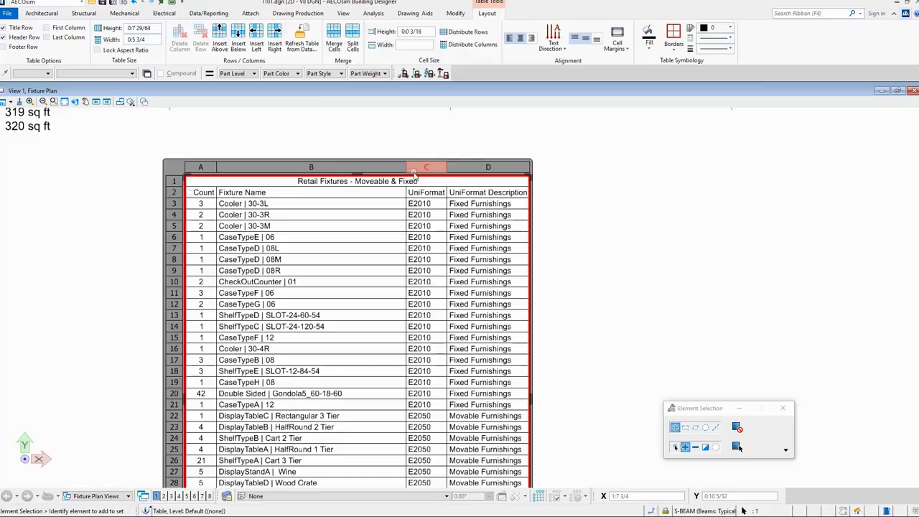
pyautogui.doubleClick(349, 181)
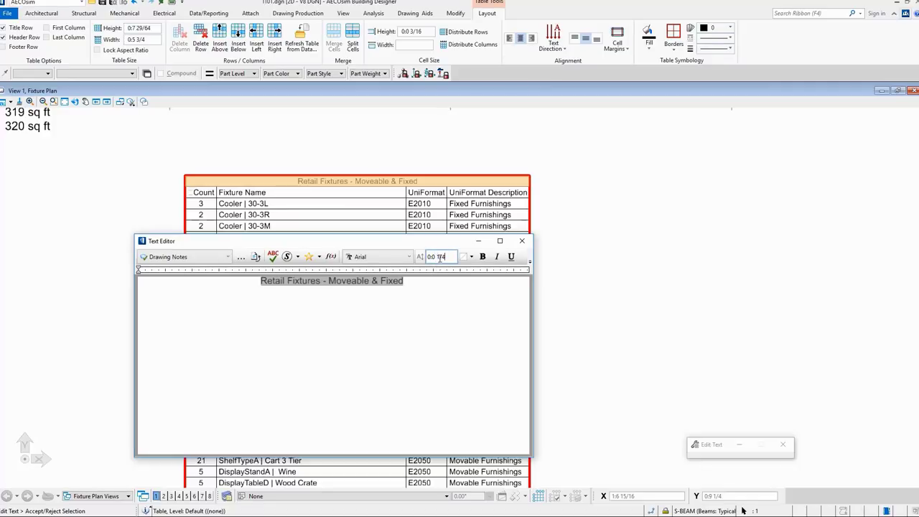
pyautogui.click(482, 256)
pyautogui.click(575, 248)
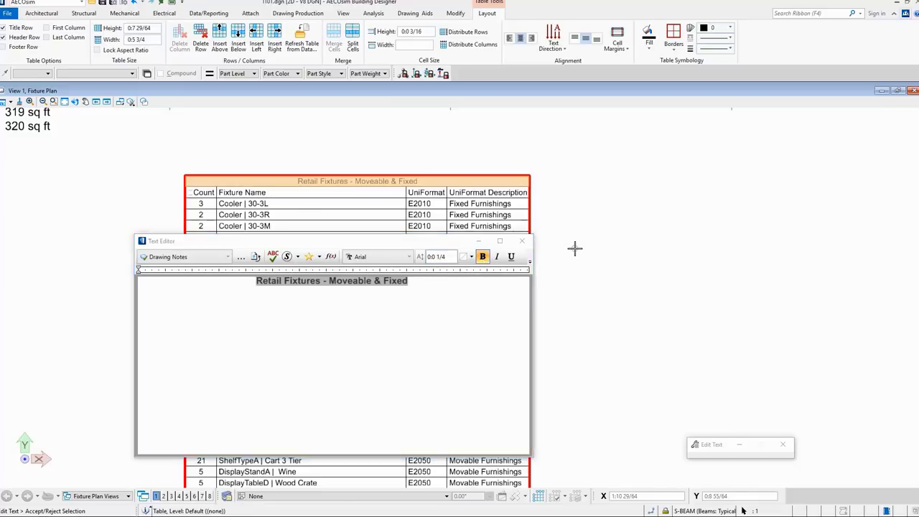
# Step: Fill the table's title row with light gray and deselect the table
pyautogui.click(652, 44)
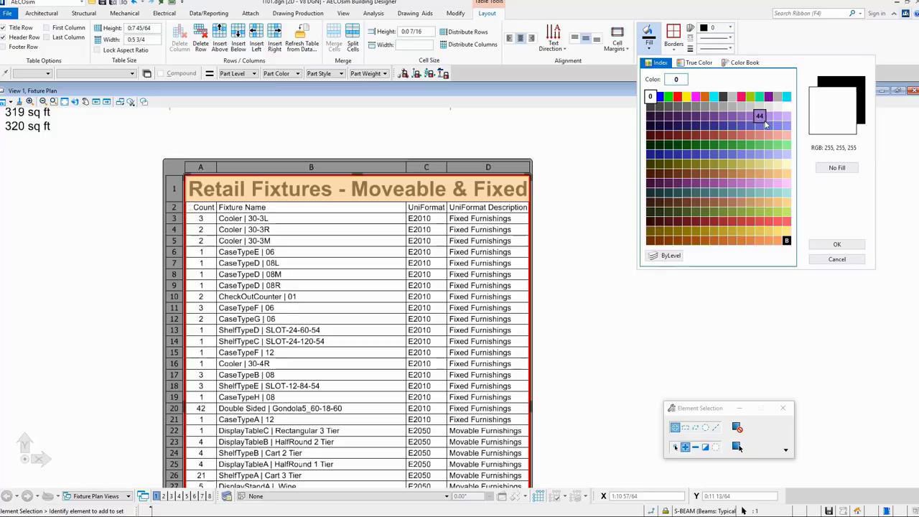
pyautogui.click(664, 153)
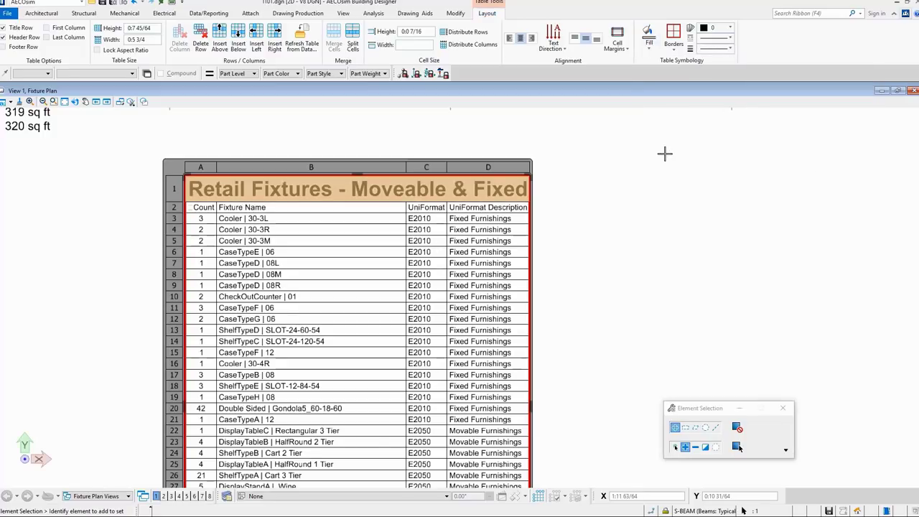
pyautogui.click(716, 448)
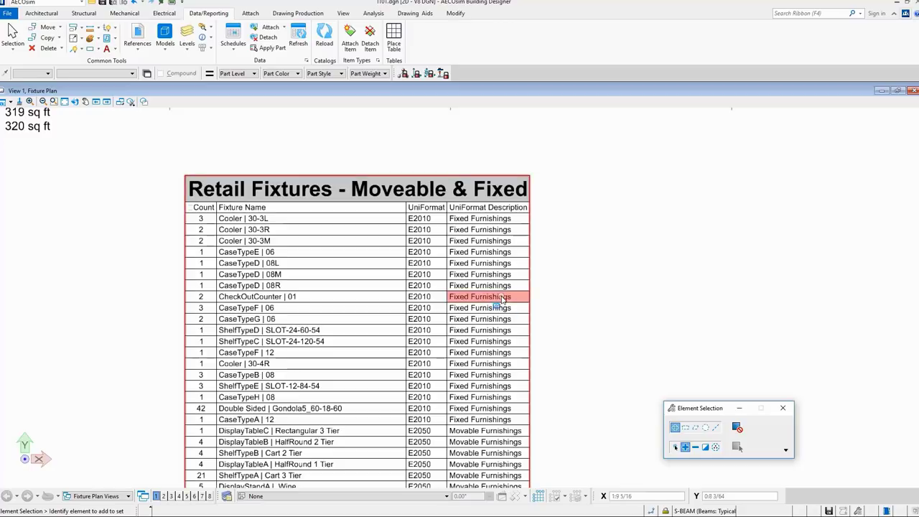
# Step: Fill the fixed furnishings cells in rows 3 to 21, columns B to D, with a colour from the index palette
pyautogui.click(528, 250)
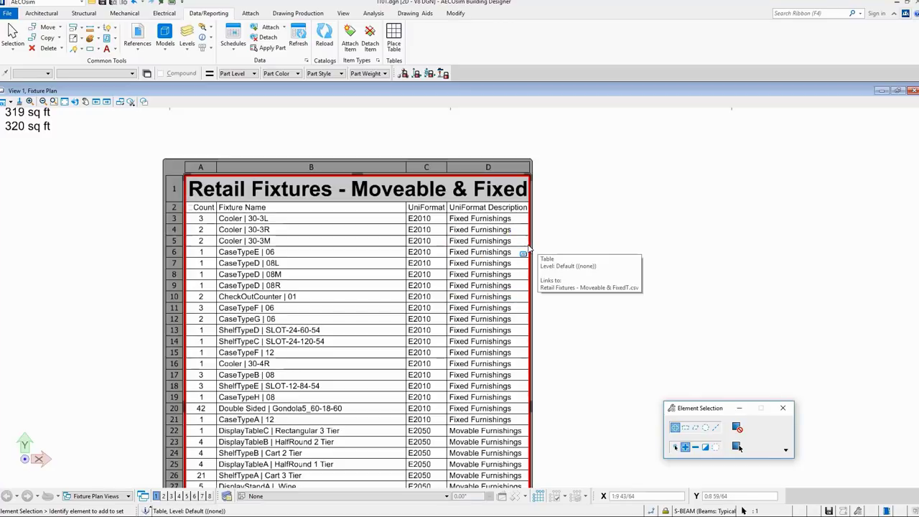
pyautogui.moveTo(230, 219)
pyautogui.mouseDown()
pyautogui.moveTo(216, 217)
pyautogui.moveTo(359, 295)
pyautogui.moveTo(488, 407)
pyautogui.moveTo(485, 422)
pyautogui.mouseUp()
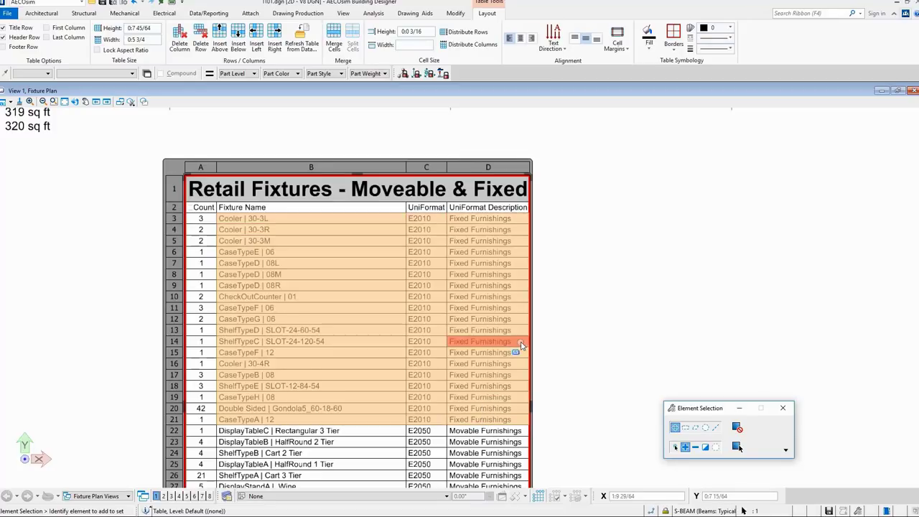
pyautogui.click(649, 43)
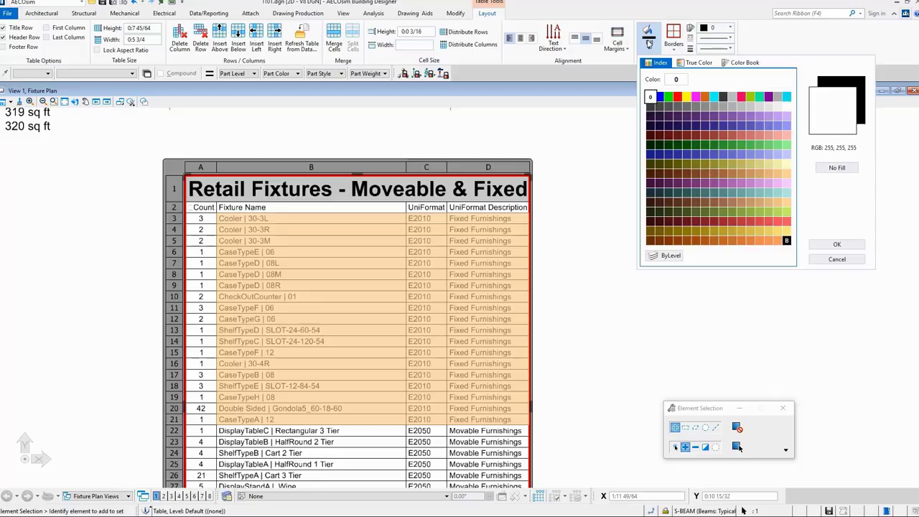
pyautogui.click(765, 206)
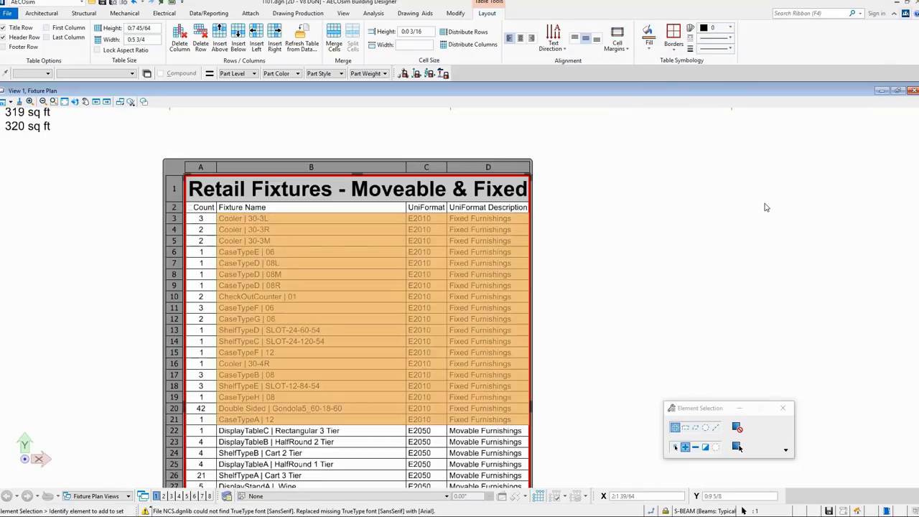
# Step: Deselect the retail fixtures table on the fixture plan
pyautogui.click(651, 274)
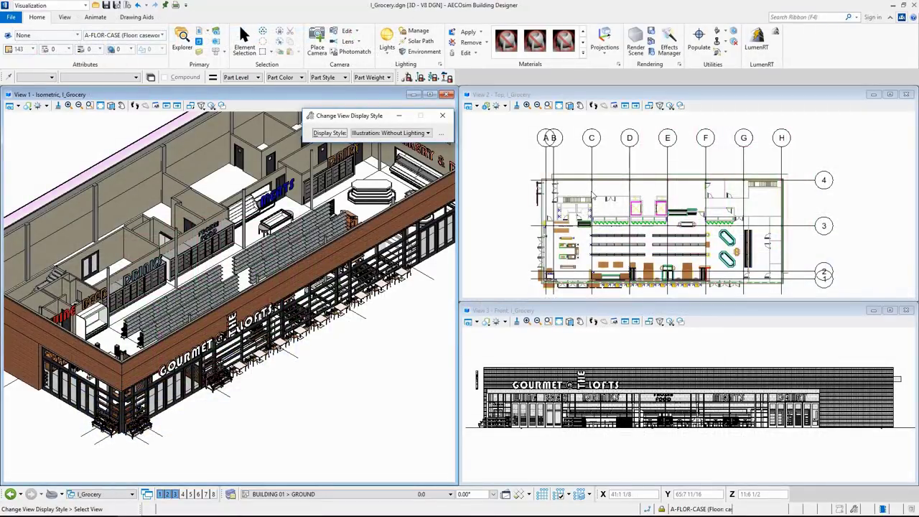
# Step: Show the isometric view in the *Example | Wall Fire Rating display style and review that style's display rules
pyautogui.click(423, 133)
pyautogui.scroll(3, 433, 153)
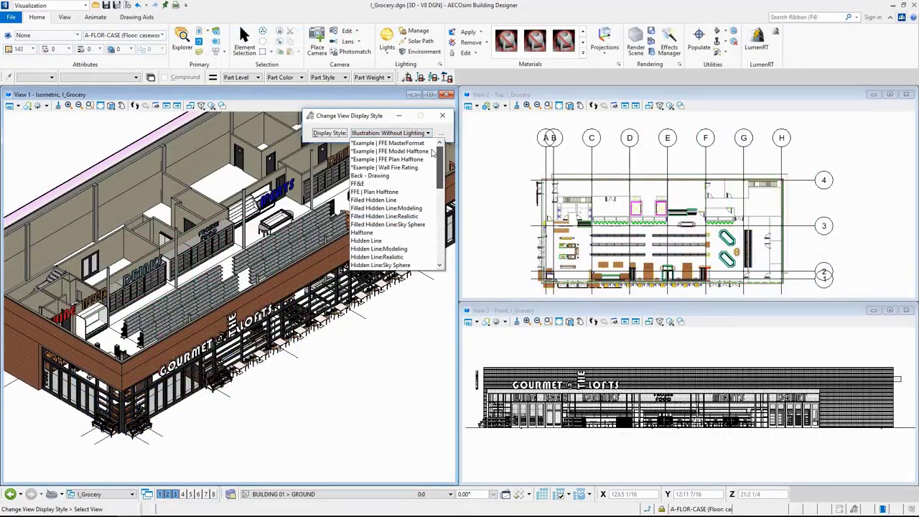
pyautogui.click(410, 168)
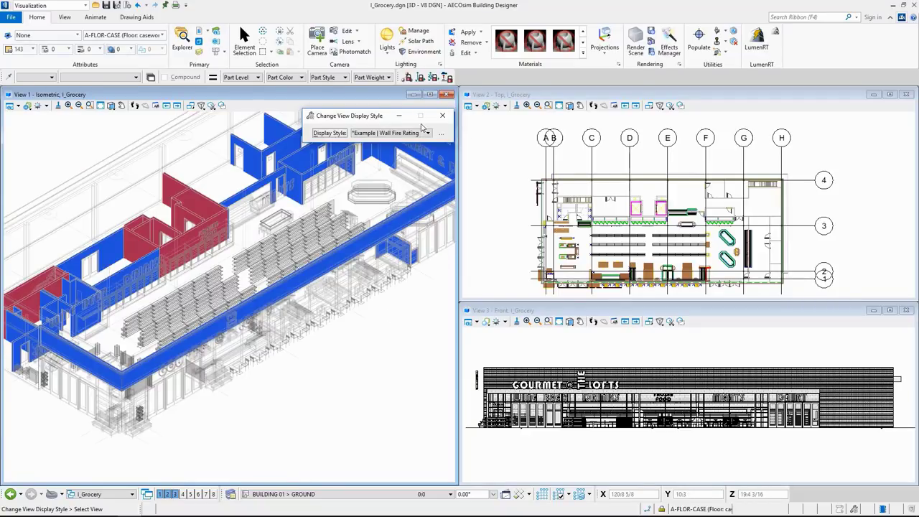
pyautogui.click(441, 133)
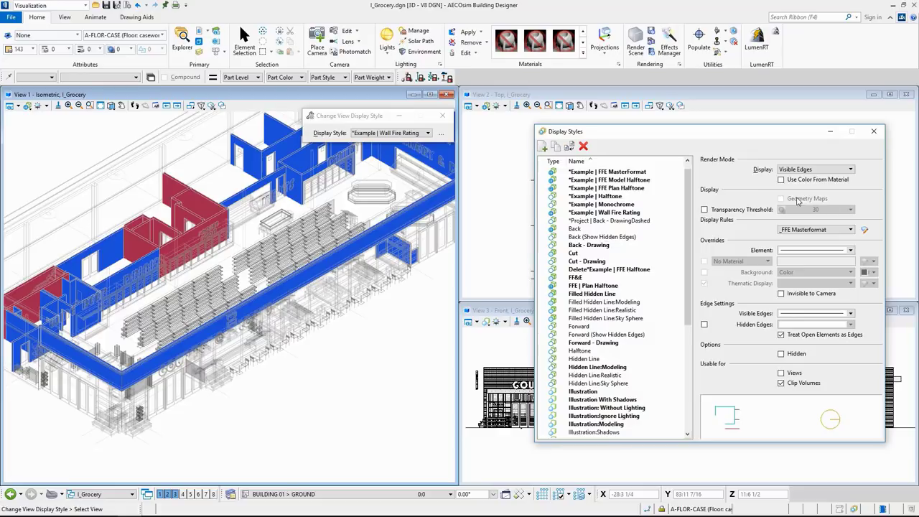
pyautogui.click(632, 213)
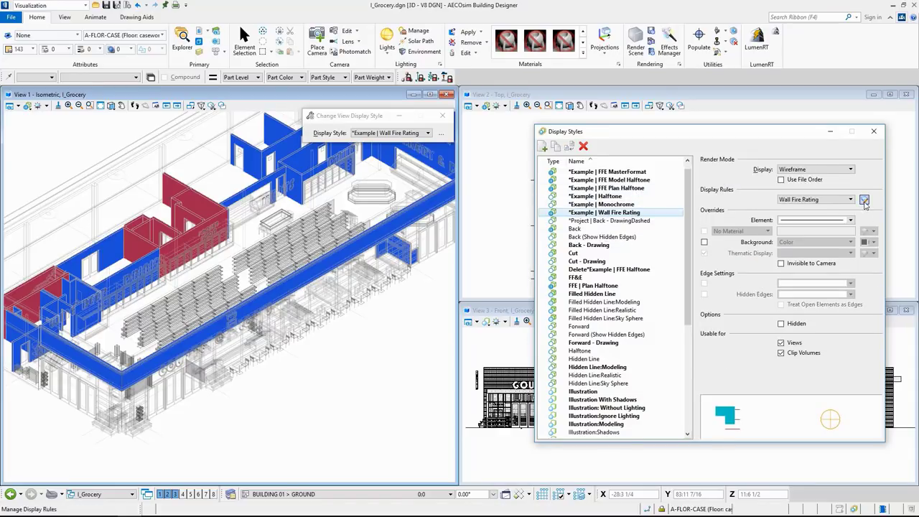
pyautogui.click(864, 200)
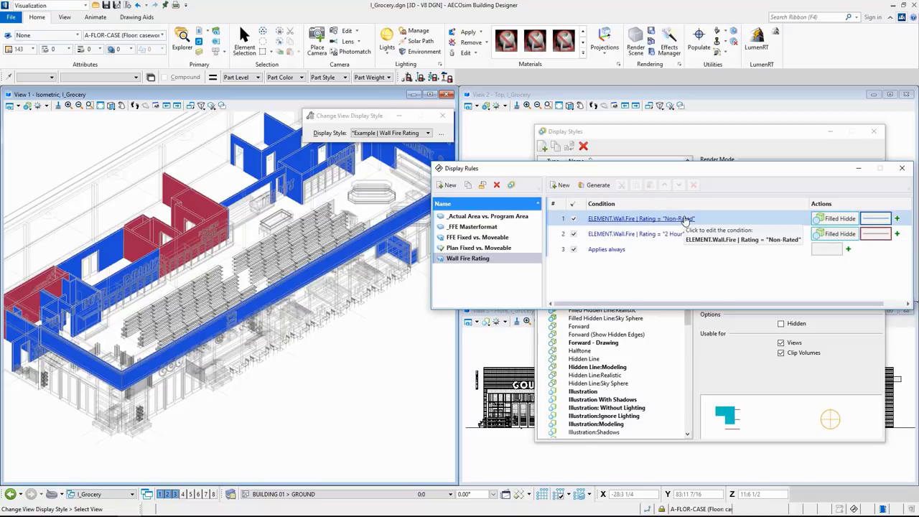
pyautogui.click(902, 168)
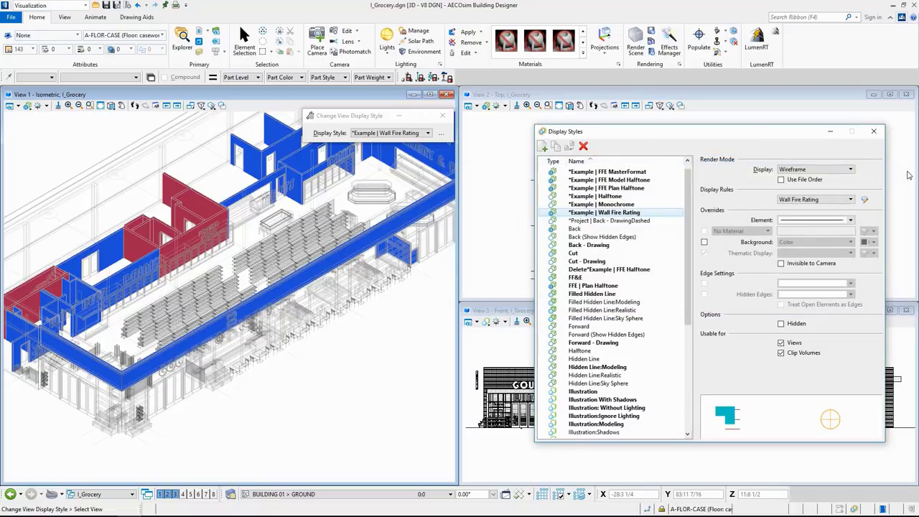
# Step: Switch the isometric view to the *Example | FFE MasterFormat display style
pyautogui.click(423, 133)
pyautogui.click(419, 144)
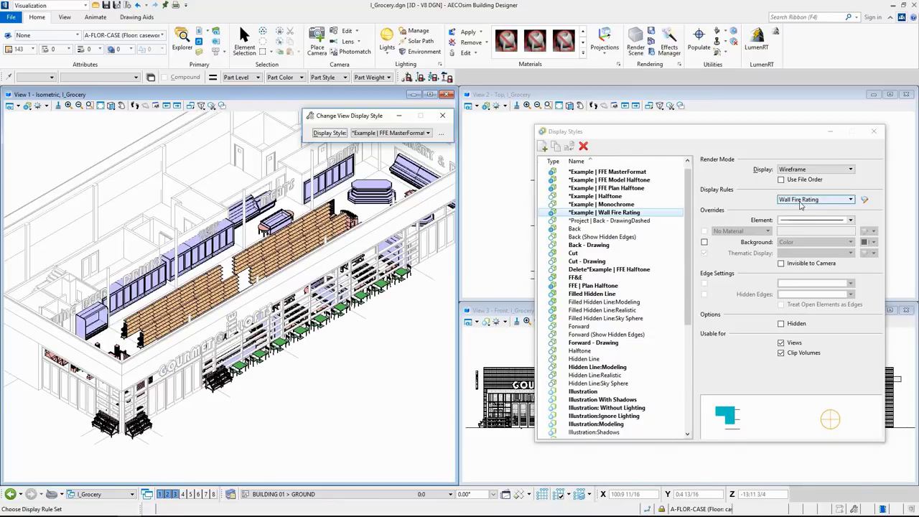
# Step: Choose _FFE Masterformat as the display rule set for the selected Wall Fire Rating style and open the rules for editing
pyautogui.click(852, 200)
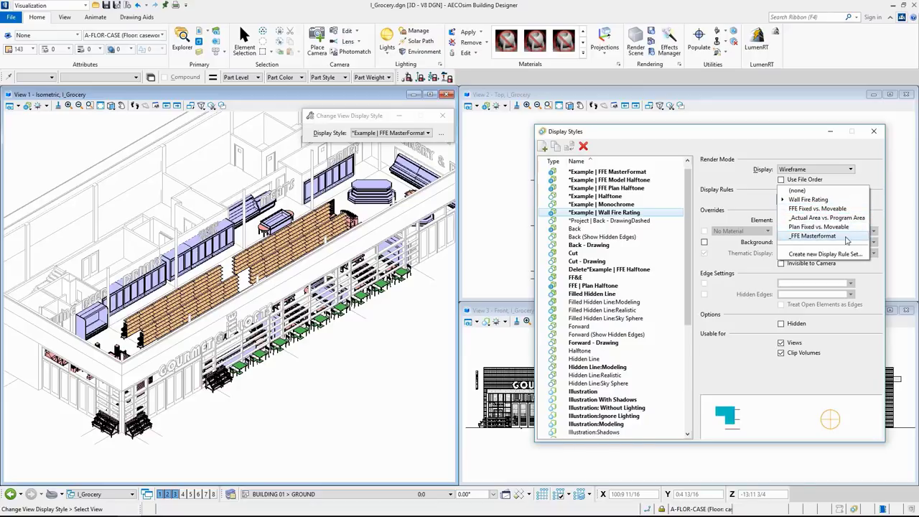
pyautogui.click(848, 236)
pyautogui.click(866, 201)
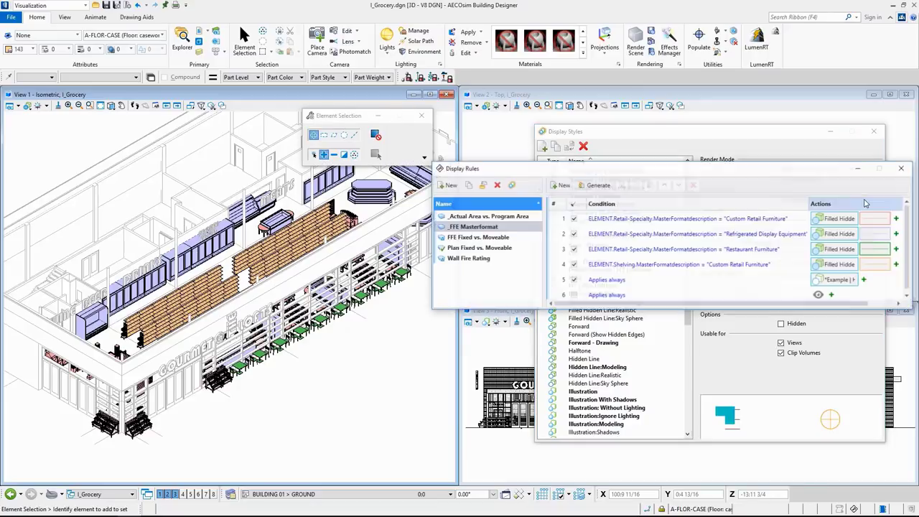
# Step: In the _FFE Masterformat rules, disable rule 5 and enable rule 6 to hide everything except the classified fixtures
pyautogui.click(777, 234)
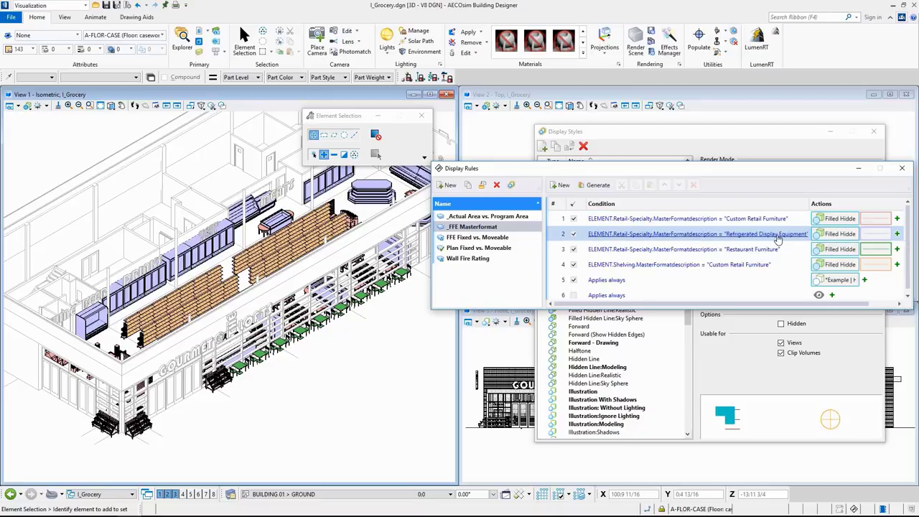
pyautogui.click(775, 249)
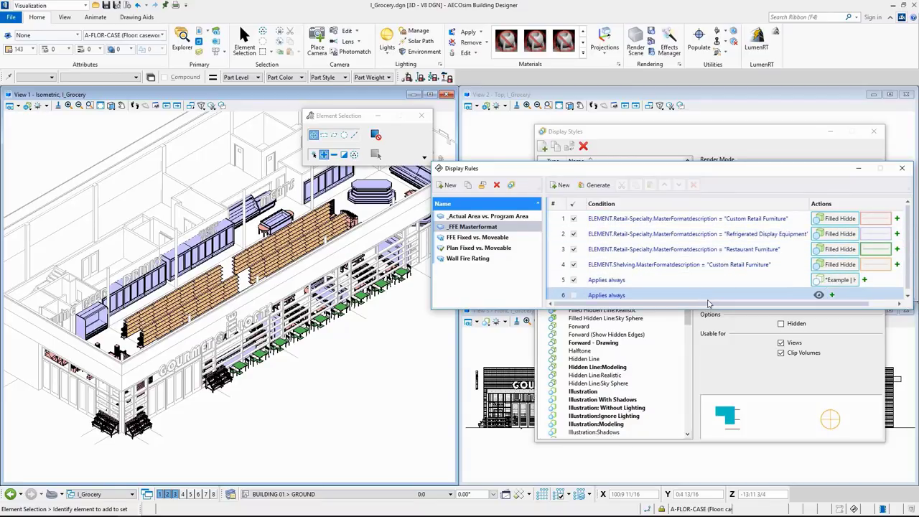
pyautogui.click(574, 281)
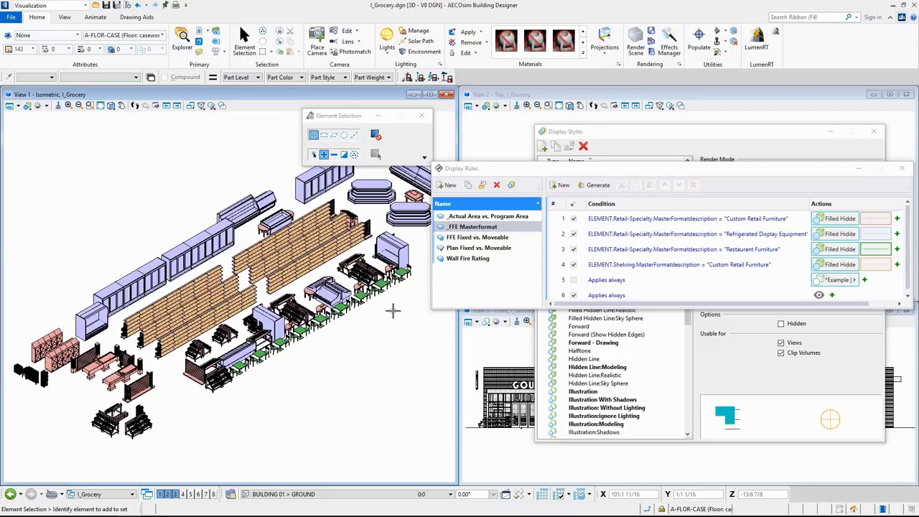
pyautogui.click(843, 167)
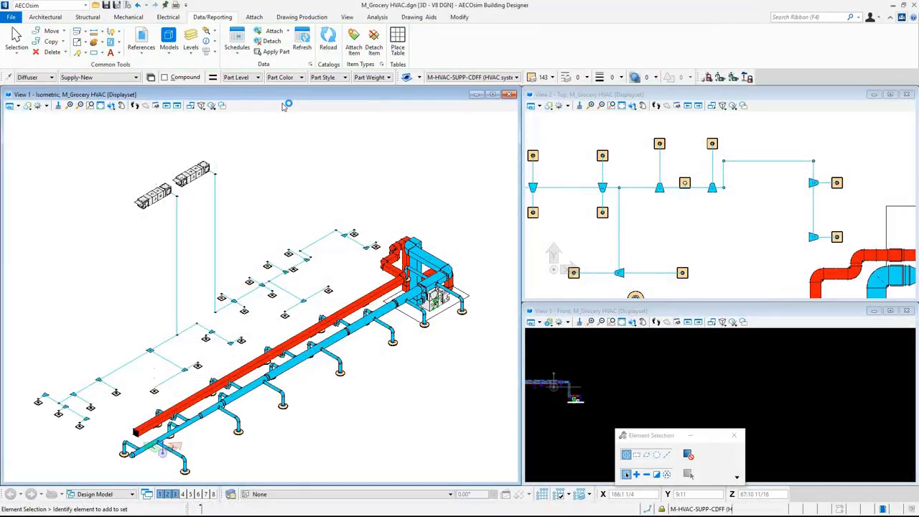
# Step: Open the schedules for the HVAC model and list the Diffuser | Square Ceiling-Round Conn. items
pyautogui.click(238, 47)
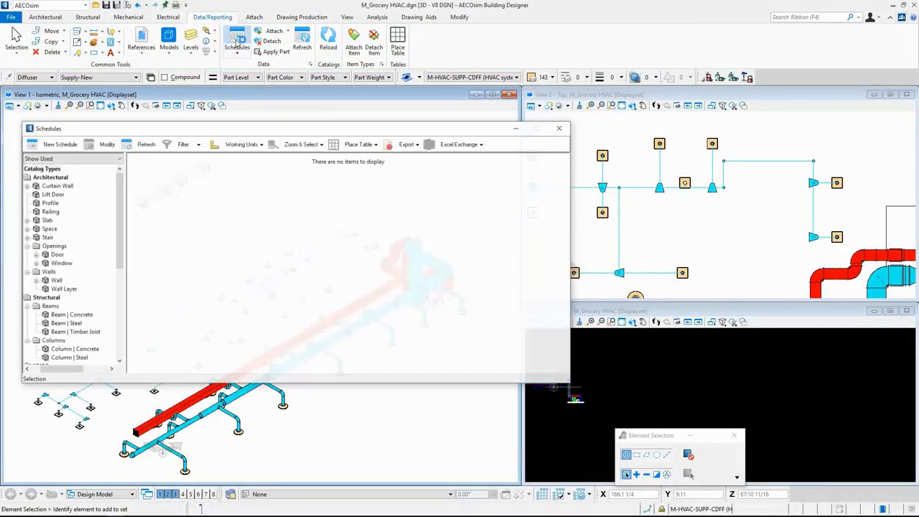
pyautogui.moveTo(63, 372); pyautogui.dragTo(74, 373)
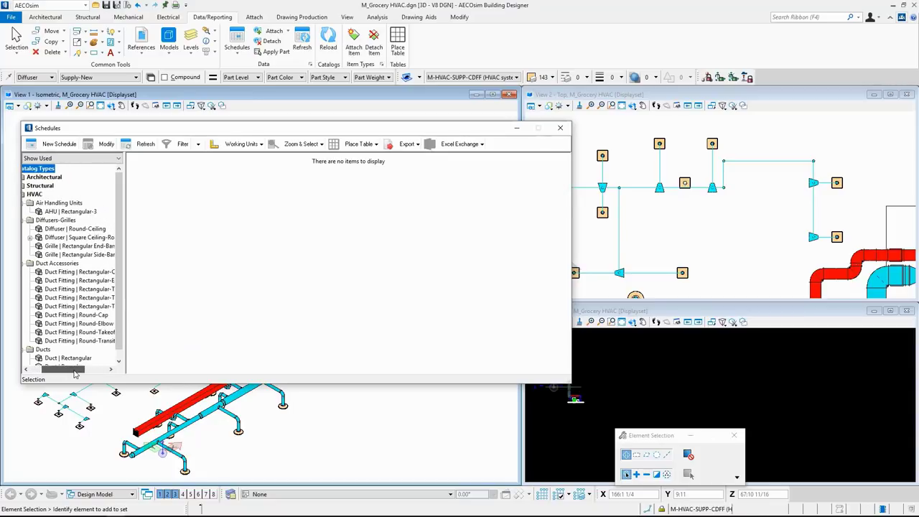
pyautogui.click(81, 238)
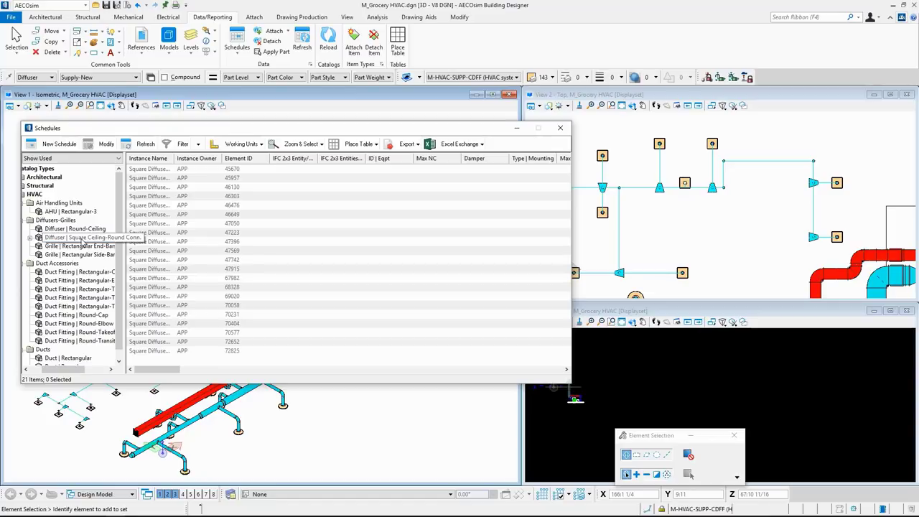
# Step: Locate individual square ceiling diffusers in the model by selecting the first and the last three schedule rows one at a time
pyautogui.click(187, 173)
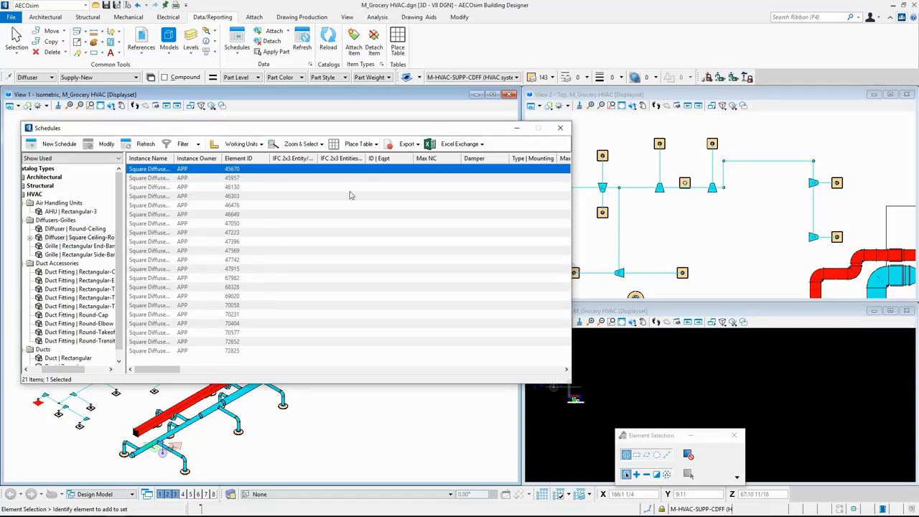
pyautogui.click(187, 352)
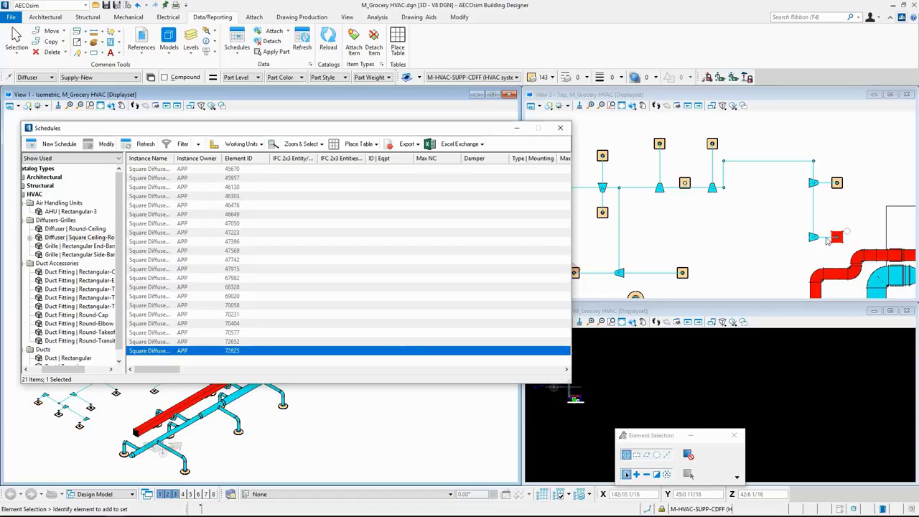
pyautogui.click(183, 342)
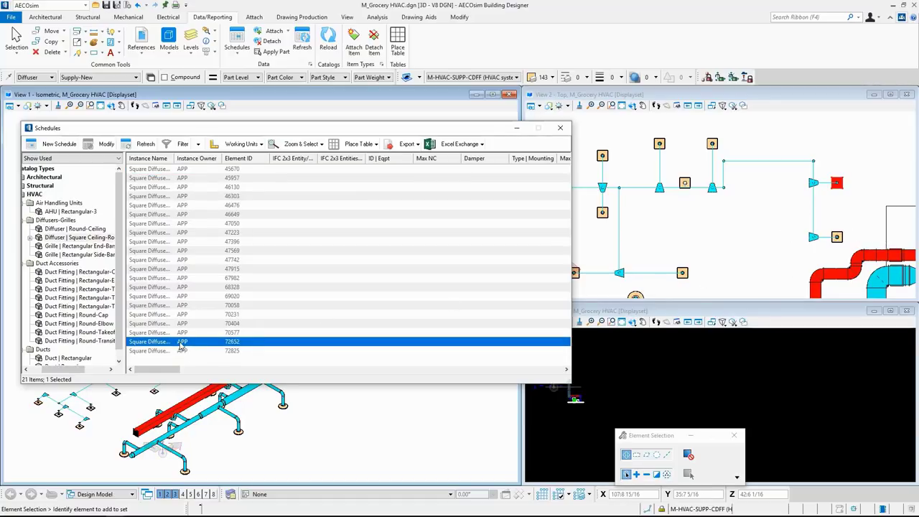
pyautogui.click(178, 334)
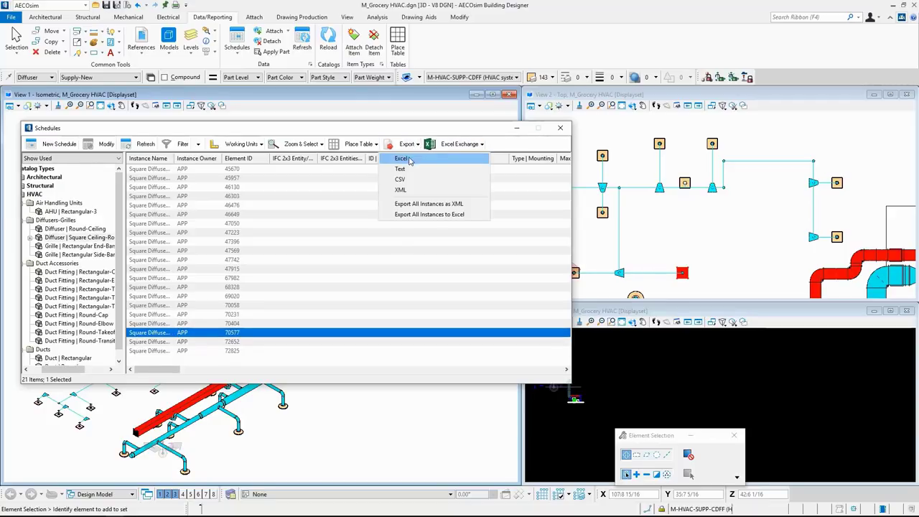
# Step: Export the square ceiling diffuser schedule to Excel and open the exported SqCeilingDiffuser workbook
pyautogui.click(406, 158)
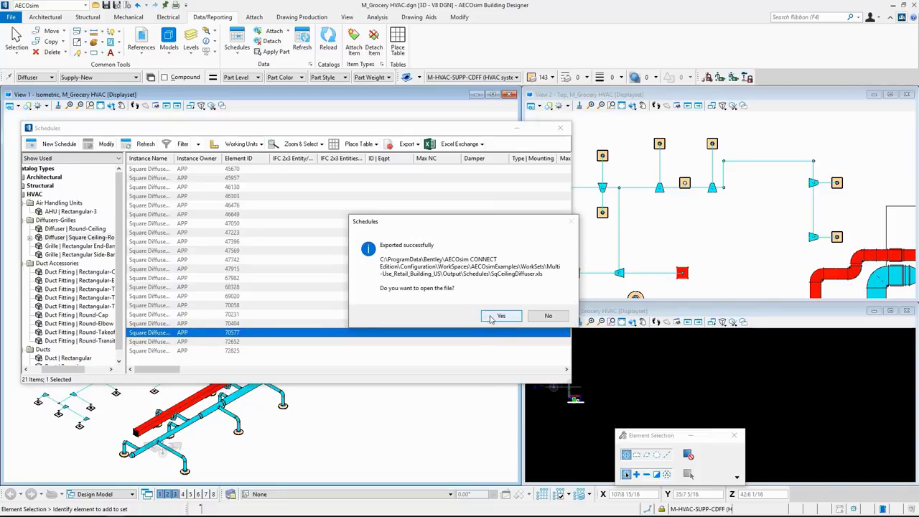
pyautogui.click(489, 315)
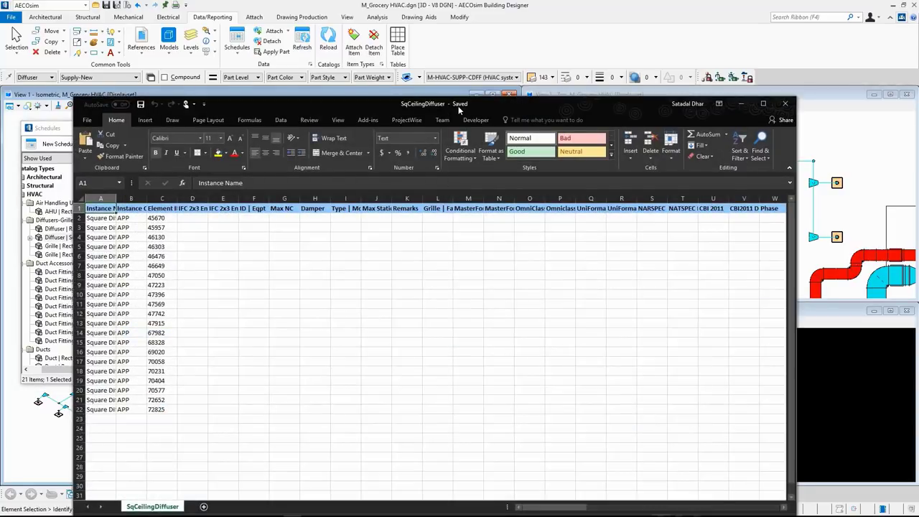
pyautogui.moveTo(459, 106); pyautogui.dragTo(457, 66)
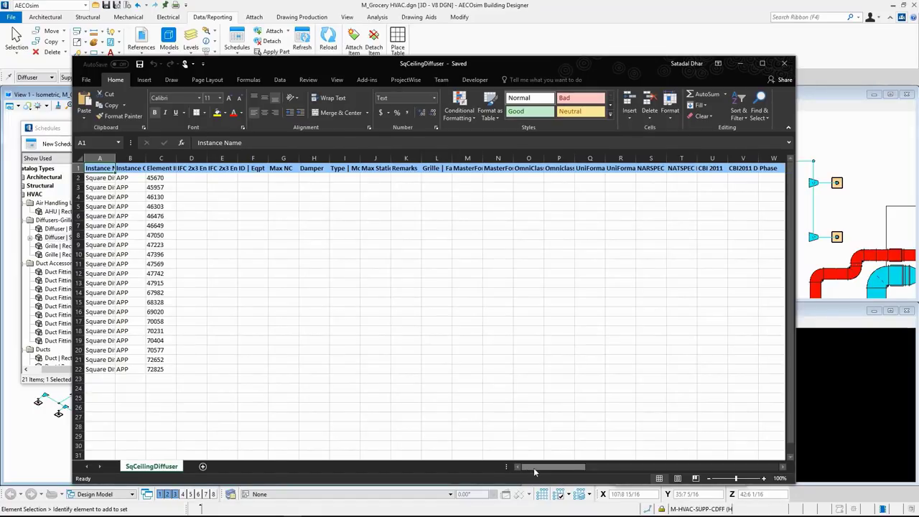
# Step: Set the grille width in column AA to 26 for all diffusers in rows 2 to 22
pyautogui.moveTo(534, 468); pyautogui.dragTo(572, 467)
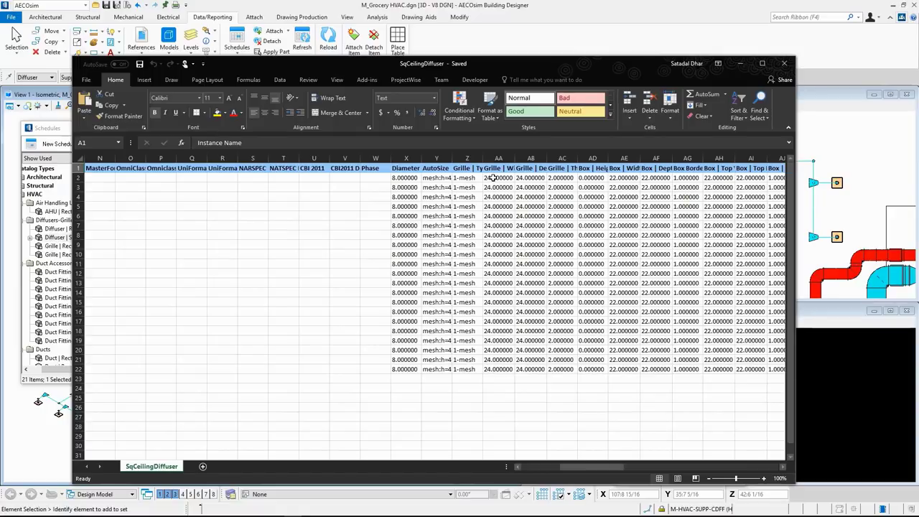
pyautogui.click(493, 177)
pyautogui.doubleClick(494, 178)
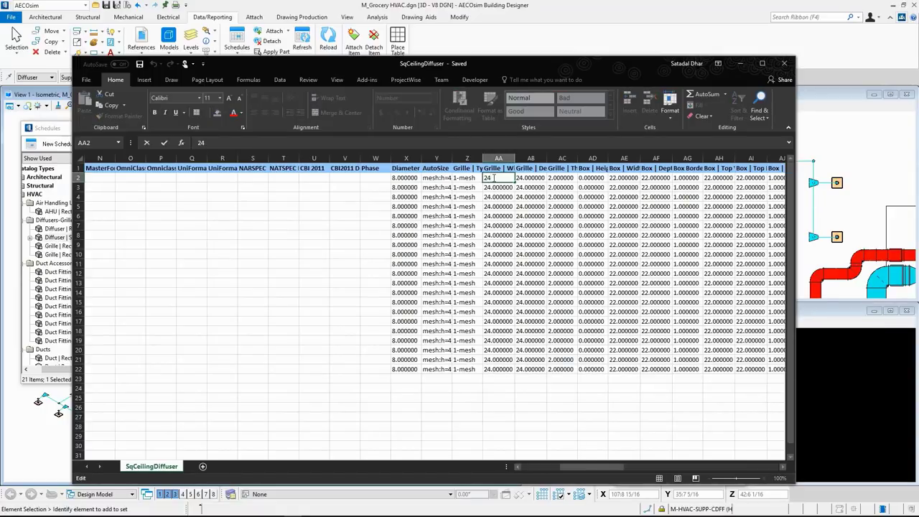
pyautogui.press('BackSpace')
pyautogui.write('6')
pyautogui.moveTo(514, 183); pyautogui.dragTo(511, 375)
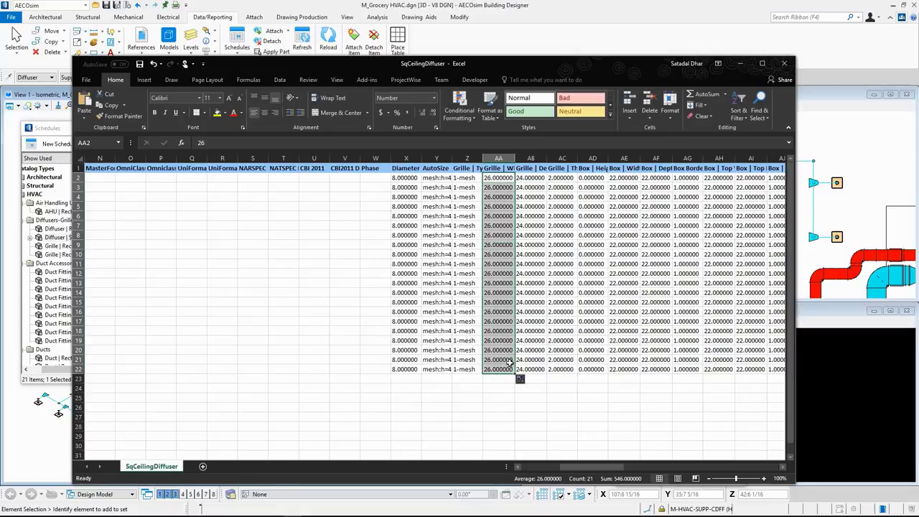
# Step: Set the grille dimension in column AB to 20 for all diffusers in rows 2 to 22 and save the workbook
pyautogui.click(526, 177)
pyautogui.write('24')
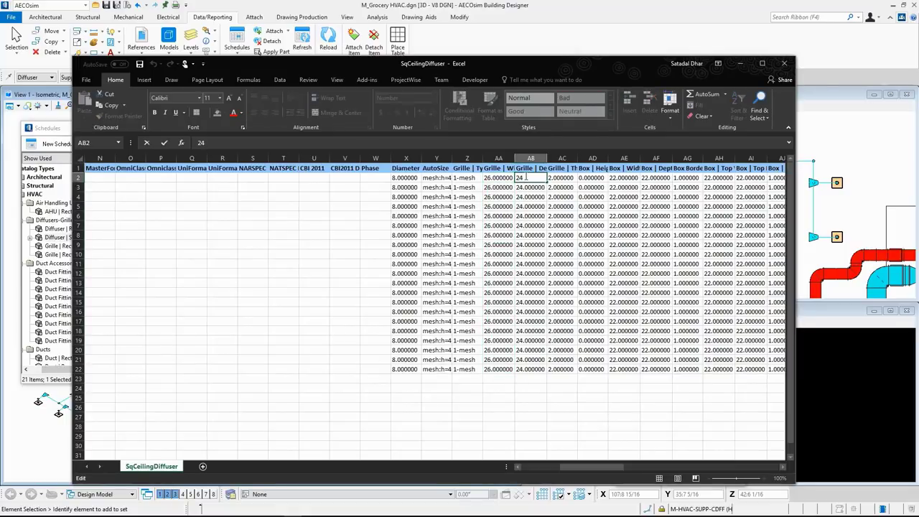
pyautogui.press('BackSpace')
pyautogui.hotkey('ctrl', 'Return')
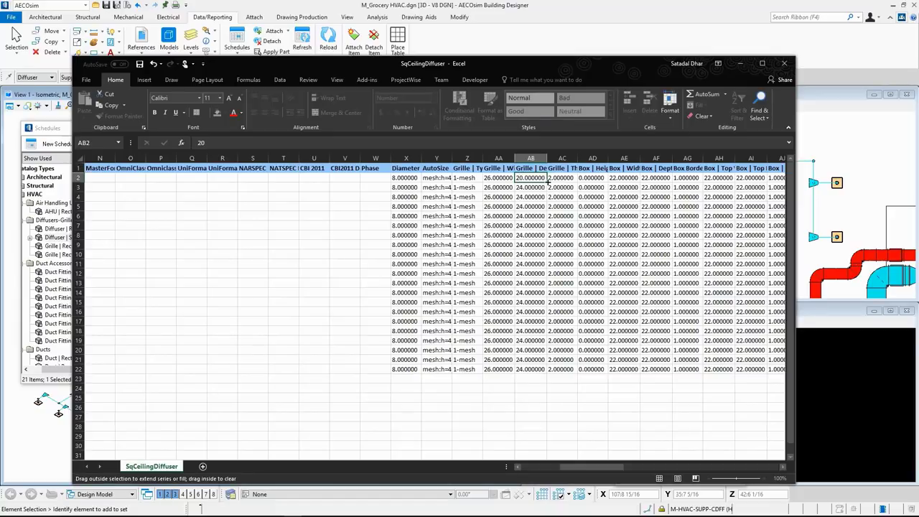
pyautogui.moveTo(546, 182); pyautogui.dragTo(548, 374)
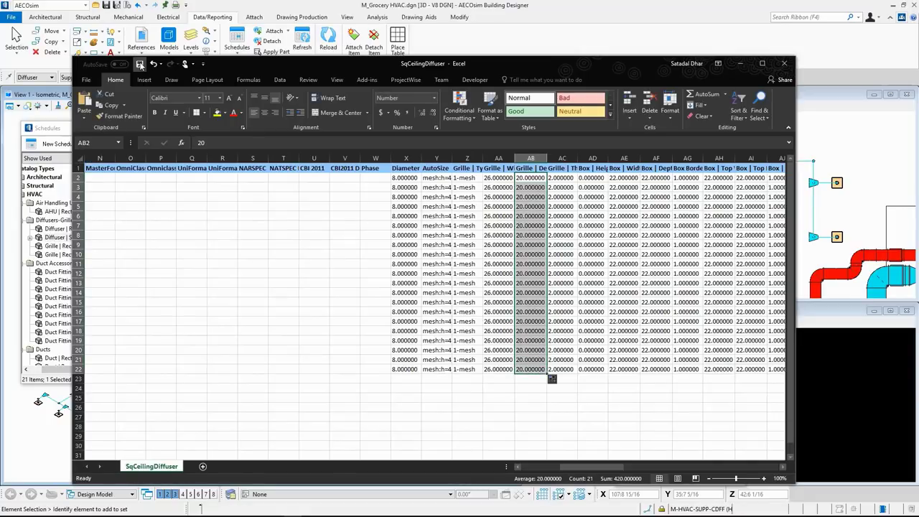
pyautogui.click(140, 64)
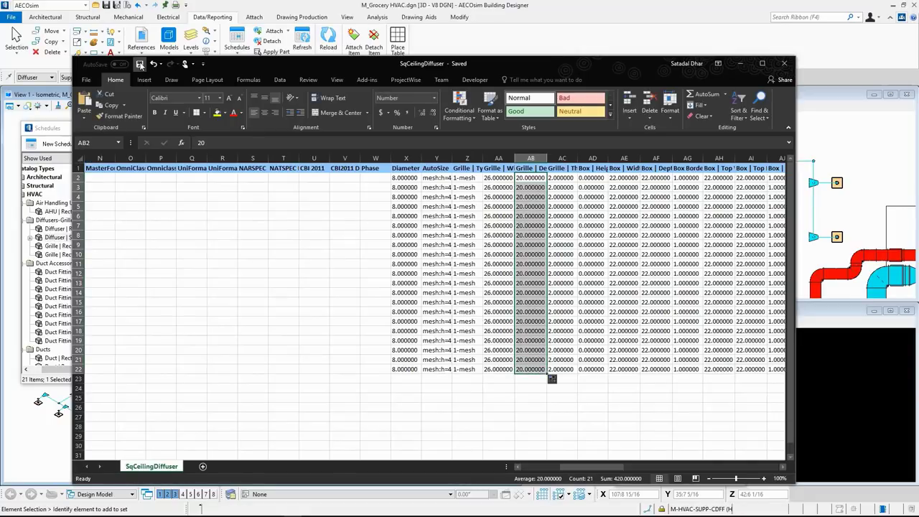
# Step: Return to AECOsim Building Designer and update the diffuser schedule from the SqCeilingDiffuser Excel file
pyautogui.click(741, 64)
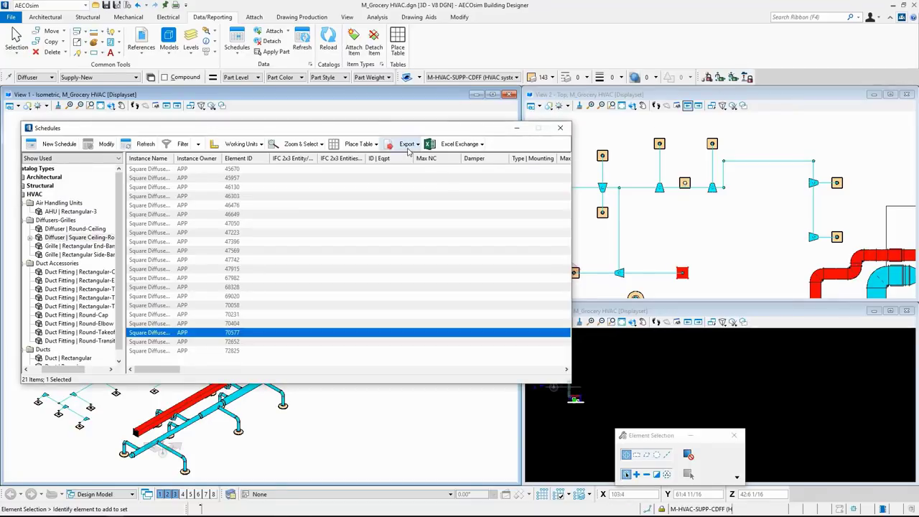
pyautogui.click(458, 144)
pyautogui.click(459, 169)
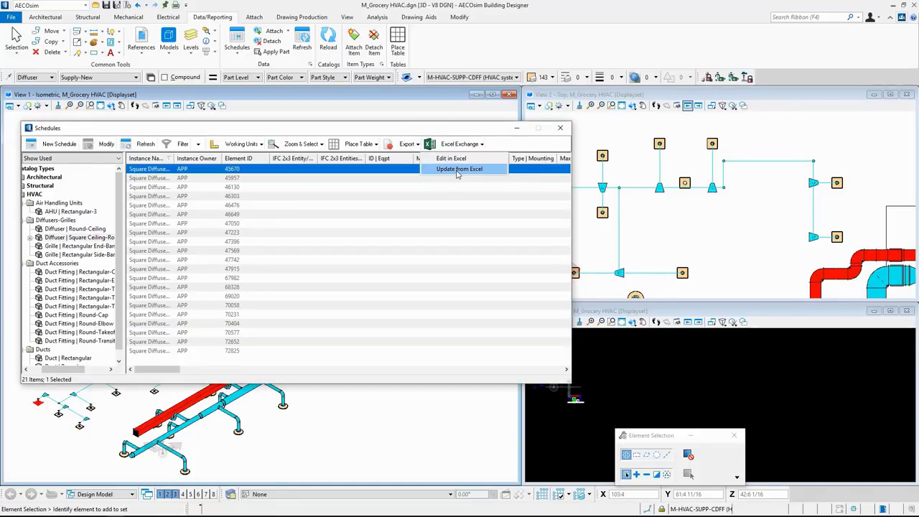
pyautogui.click(148, 206)
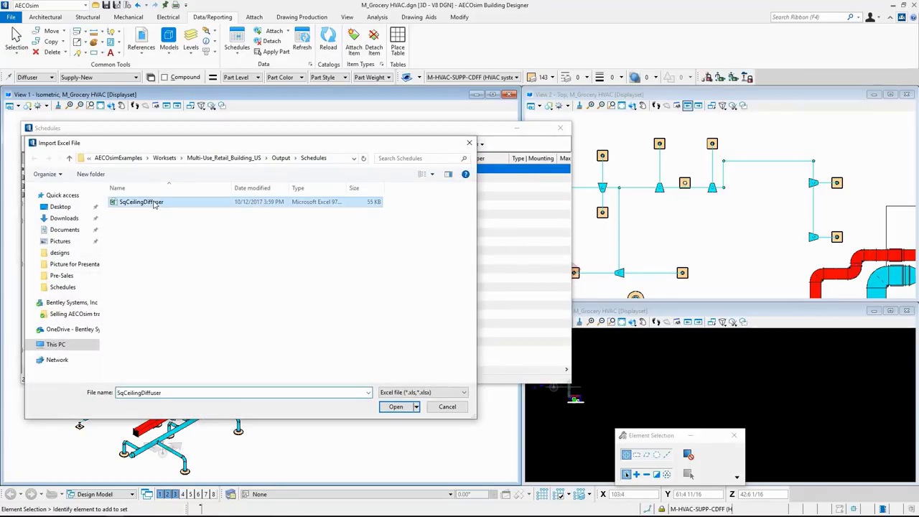
pyautogui.click(396, 408)
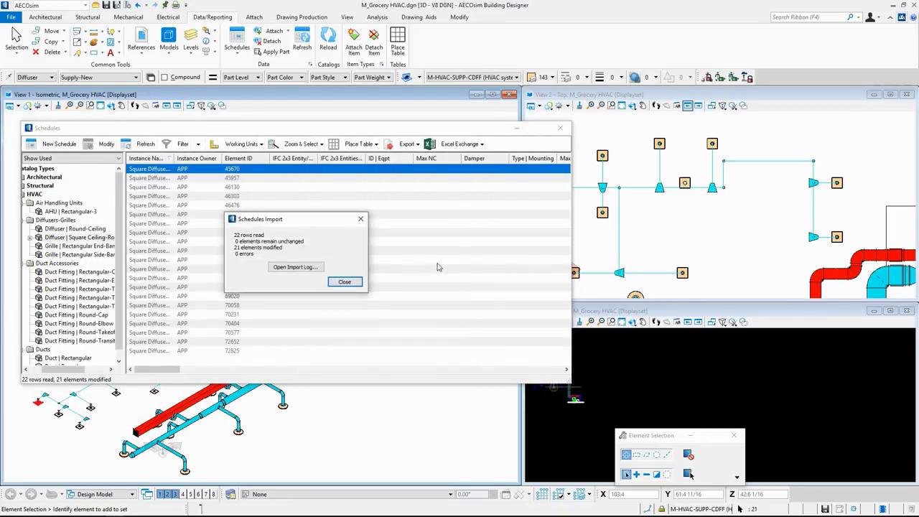
# Step: Close the import summary and examine the remaining columns of the updated square ceiling diffuser schedule
pyautogui.click(358, 283)
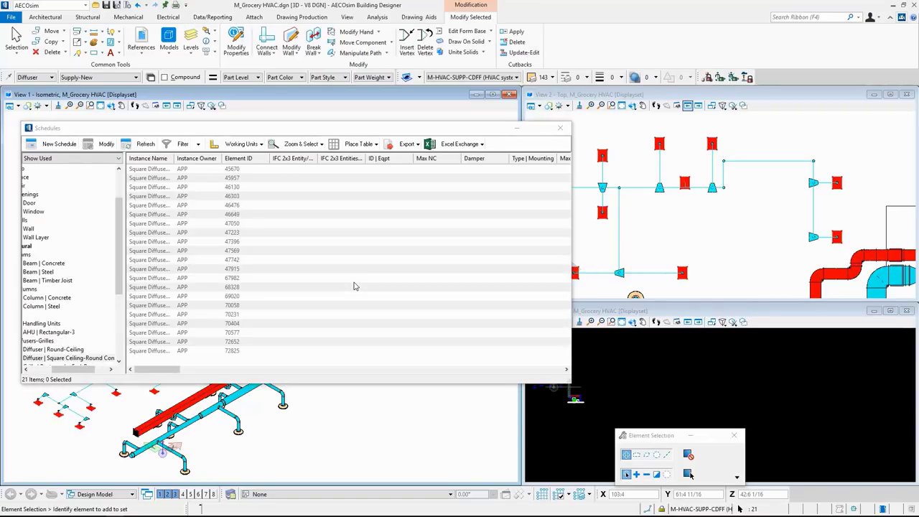
pyautogui.moveTo(179, 369); pyautogui.dragTo(283, 373)
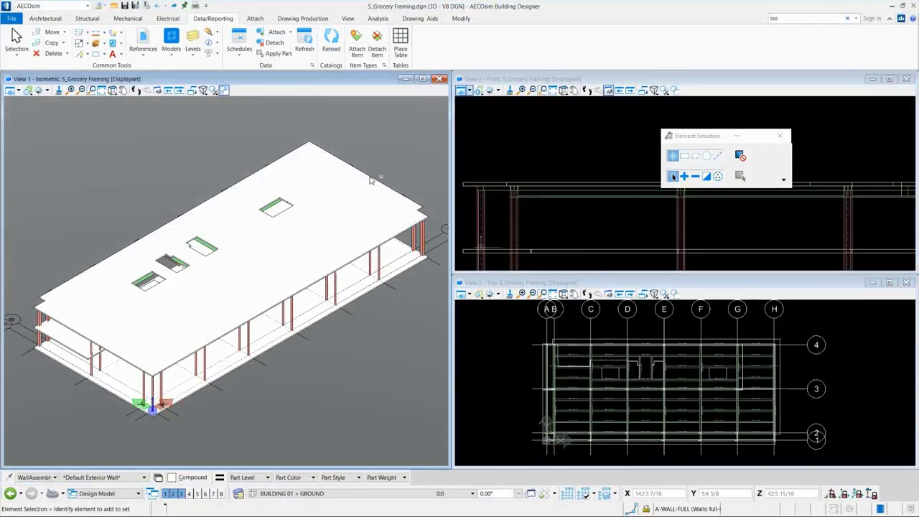
# Step: Open the Structural Quantity Spreadsheet for the S_Grocery Framing model and begin a quantity report in Excel
pyautogui.click(240, 52)
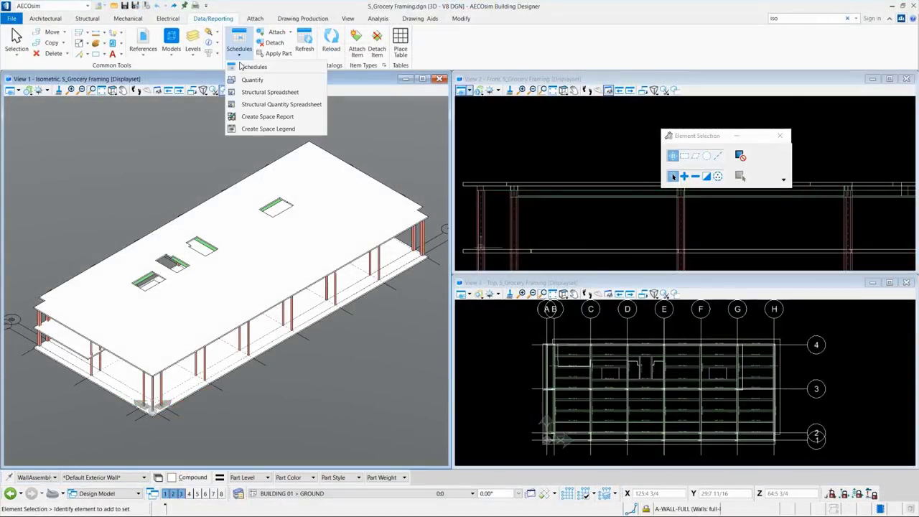
pyautogui.click(266, 105)
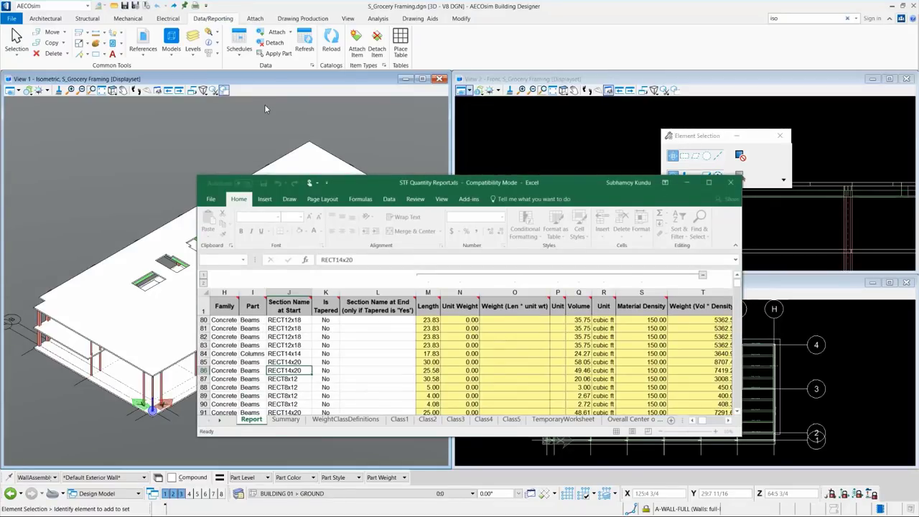
pyautogui.click(467, 199)
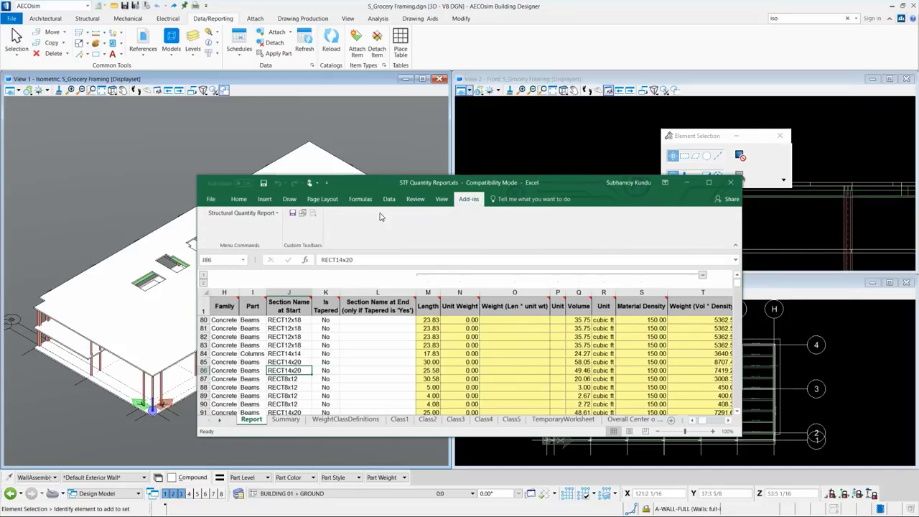
pyautogui.click(244, 212)
pyautogui.click(269, 223)
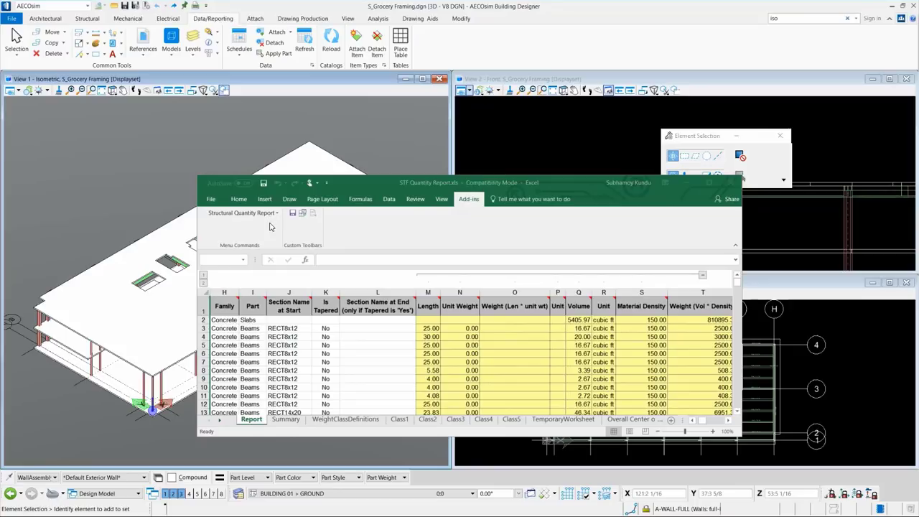
# Step: Examine the member totals on the Summary sheet and the beam section names on the Report sheet
pyautogui.click(284, 419)
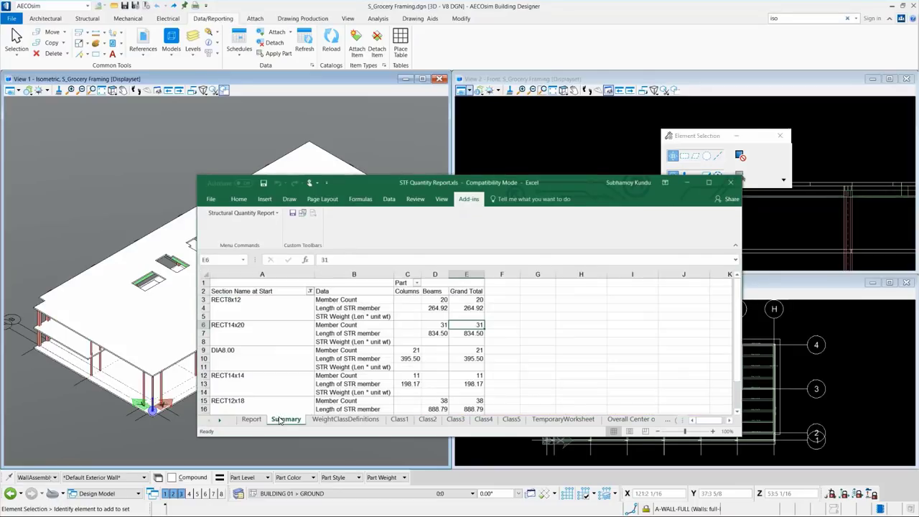
pyautogui.scroll(-2, 296, 369)
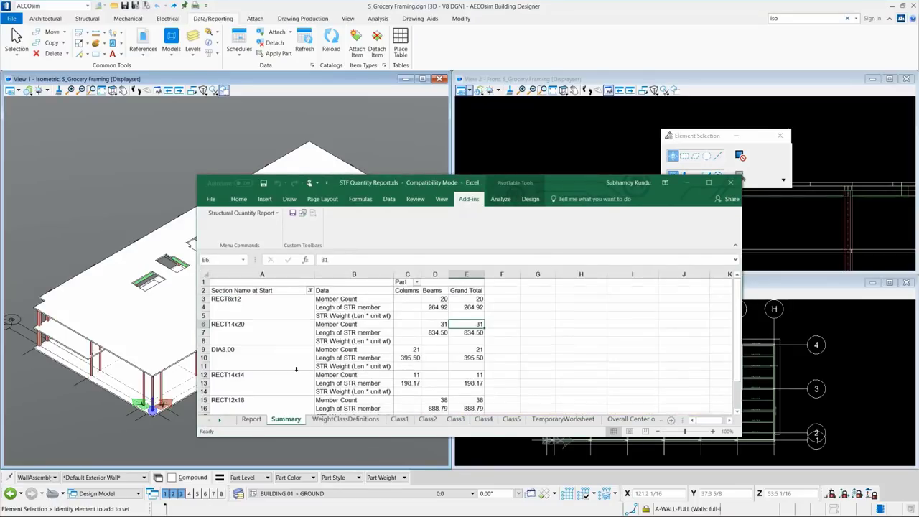
pyautogui.click(253, 420)
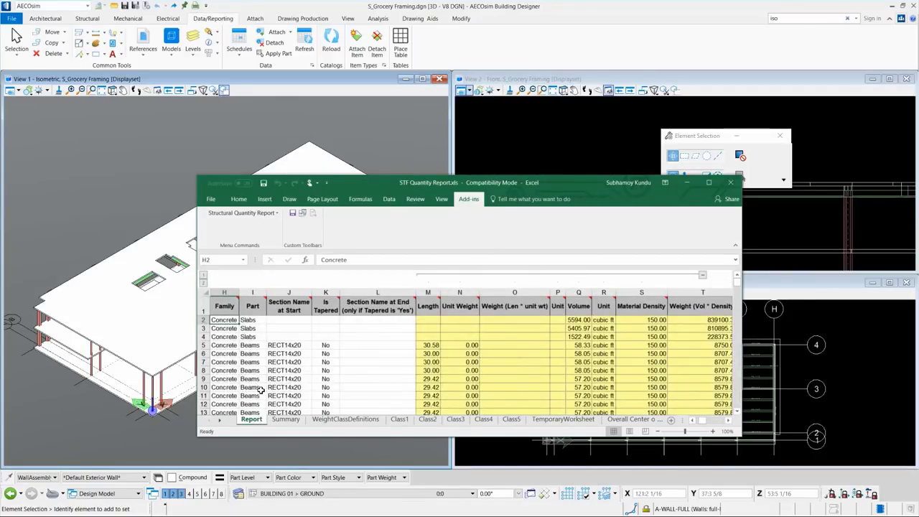
pyautogui.click(282, 377)
pyautogui.scroll(-3, 282, 374)
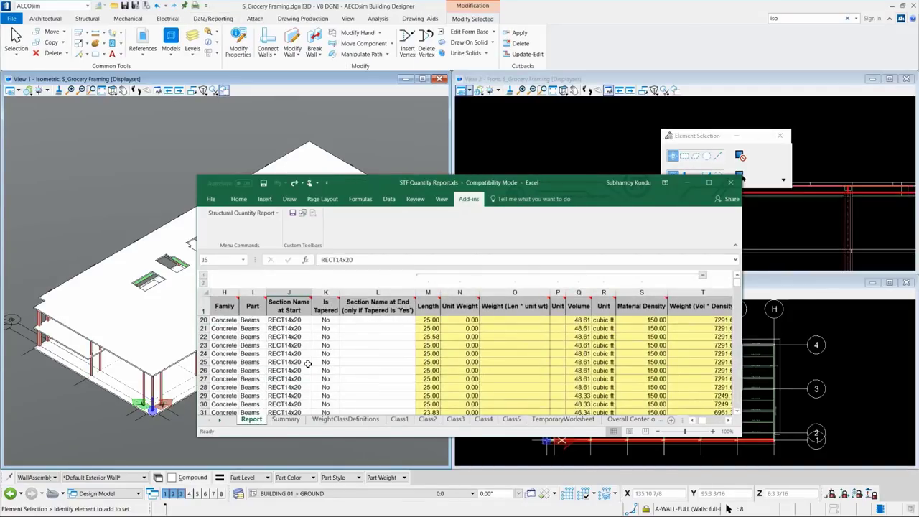
pyautogui.scroll(-9, 307, 364)
pyautogui.scroll(-4, 307, 365)
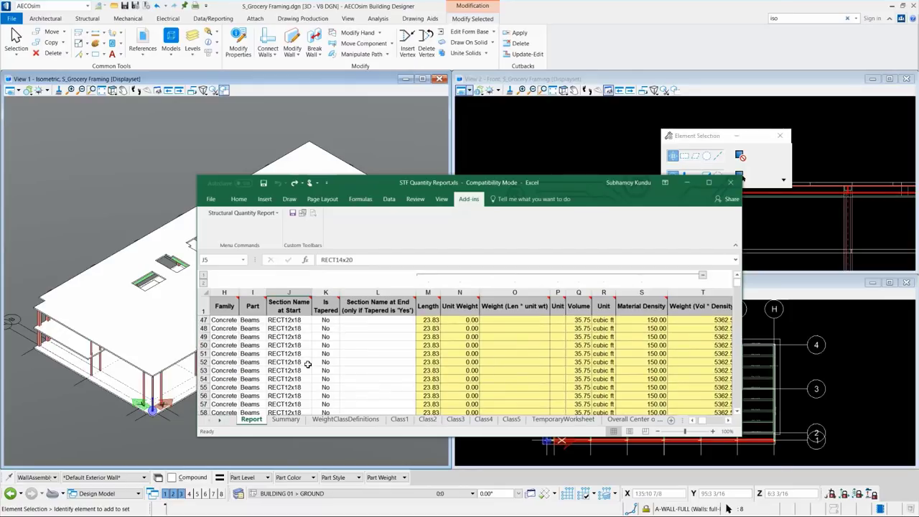
pyautogui.scroll(-7, 307, 364)
pyautogui.scroll(-4, 308, 364)
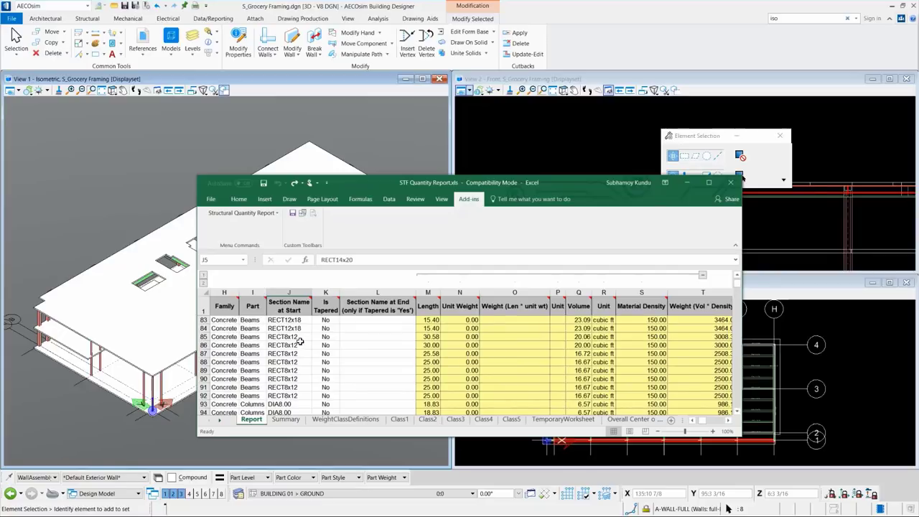
# Step: Create a selection set in the model from the RECT8x12 beams in spreadsheet range 85:92
pyautogui.click(296, 396)
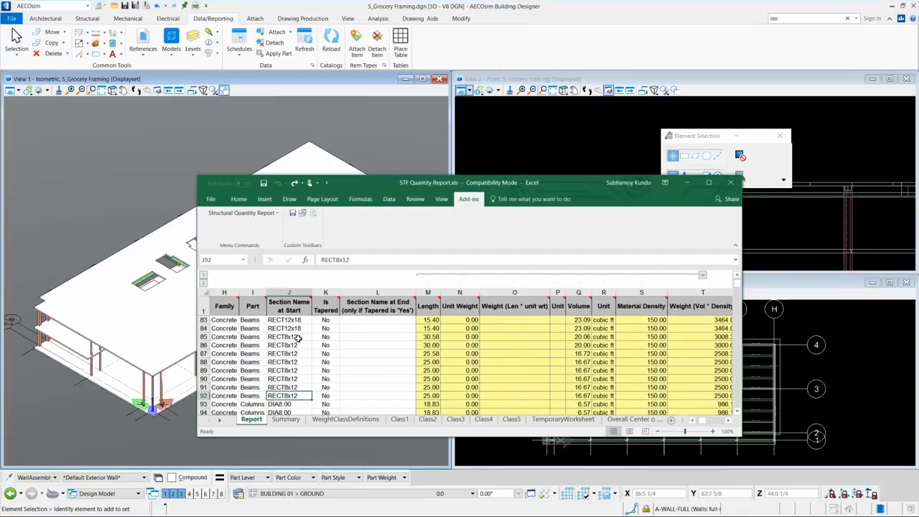
pyautogui.keyDown('shift'); pyautogui.click(298, 337); pyautogui.keyUp('shift')
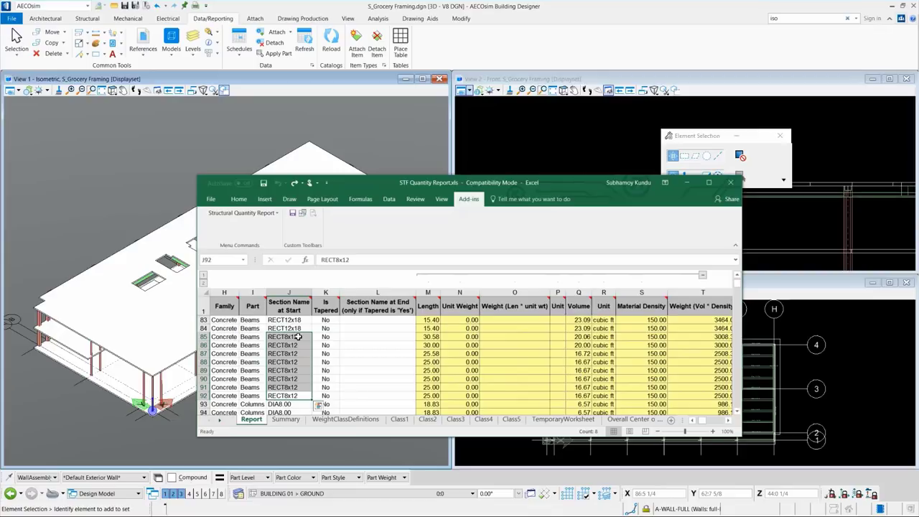
pyautogui.click(248, 213)
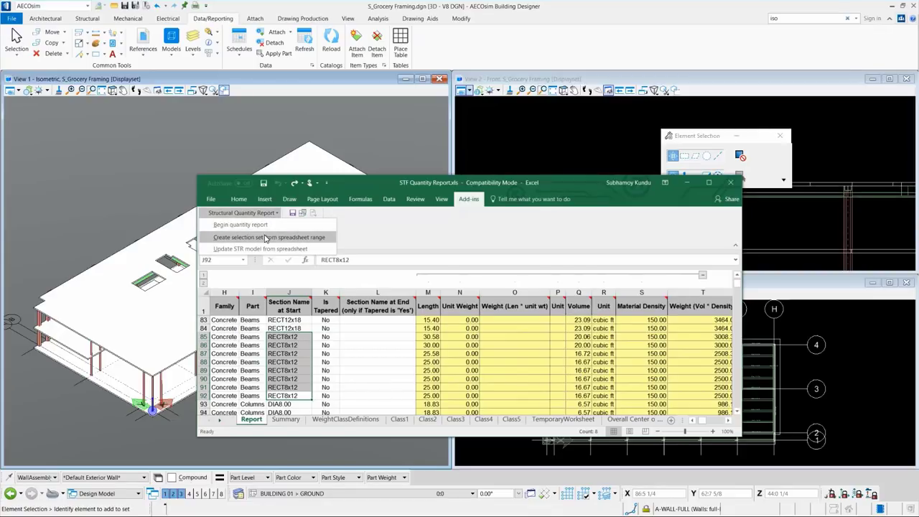
pyautogui.click(265, 238)
pyautogui.write('8')
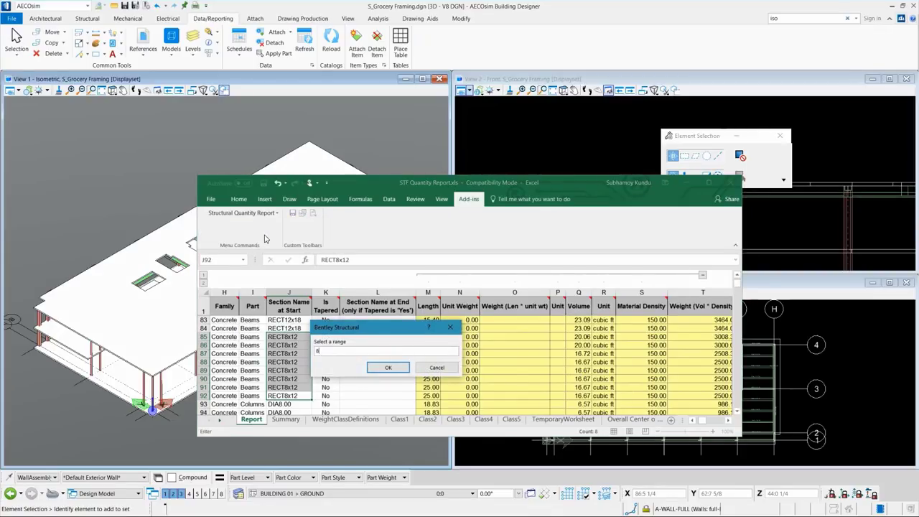
pyautogui.write('5:92')
pyautogui.press('Return')
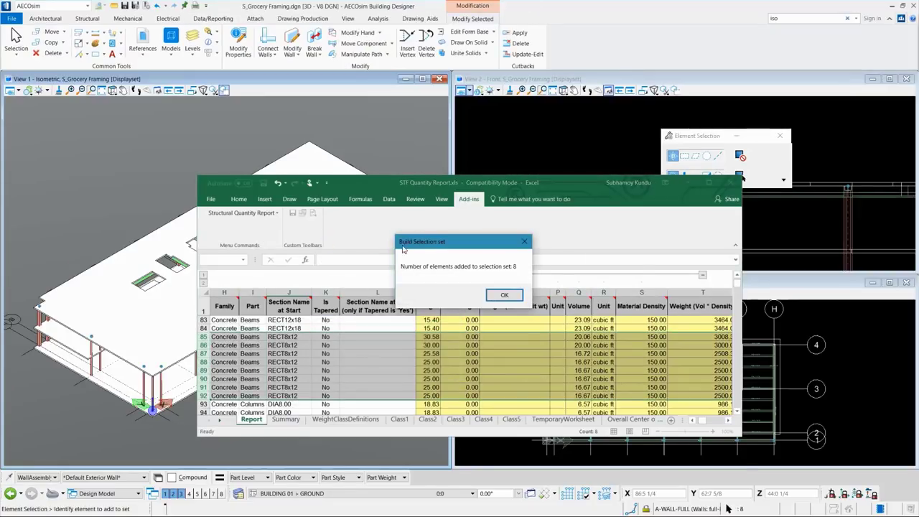
pyautogui.click(503, 294)
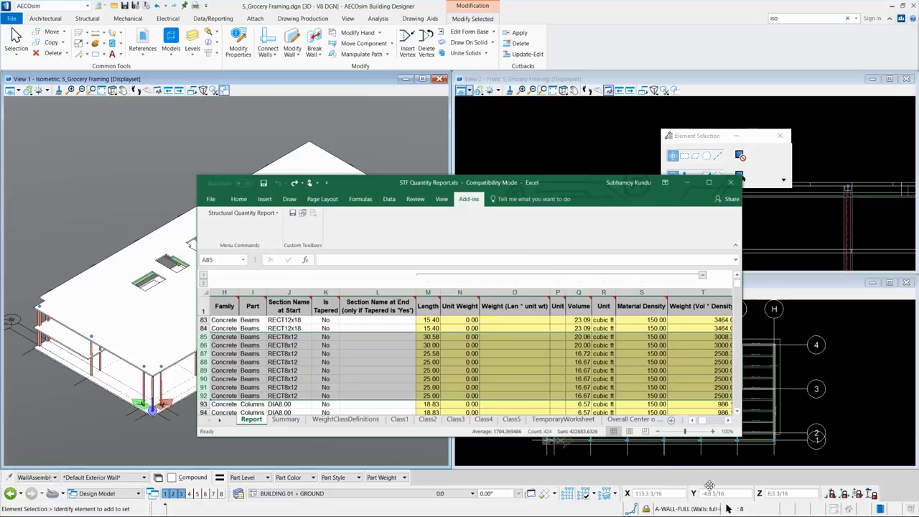
# Step: Switch to AECOsim Building Designer and isolate the selected beams with Displayset Set
pyautogui.click(153, 167)
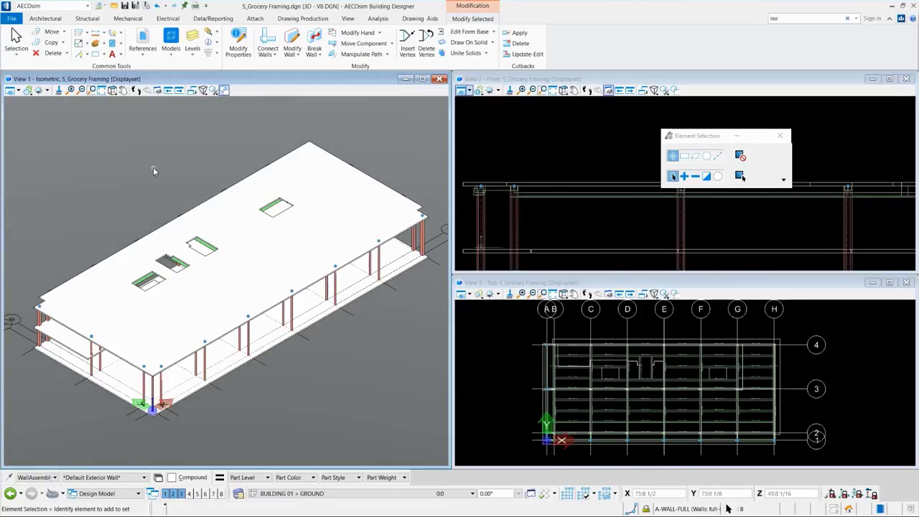
pyautogui.rightClick(159, 173)
pyautogui.click(200, 285)
# Step: Switch to Excel, fill RECT12x18 into the section names of rows 85 to 92, and update the STR model from range 85:92
pyautogui.hotkey('alt', 'Tab')
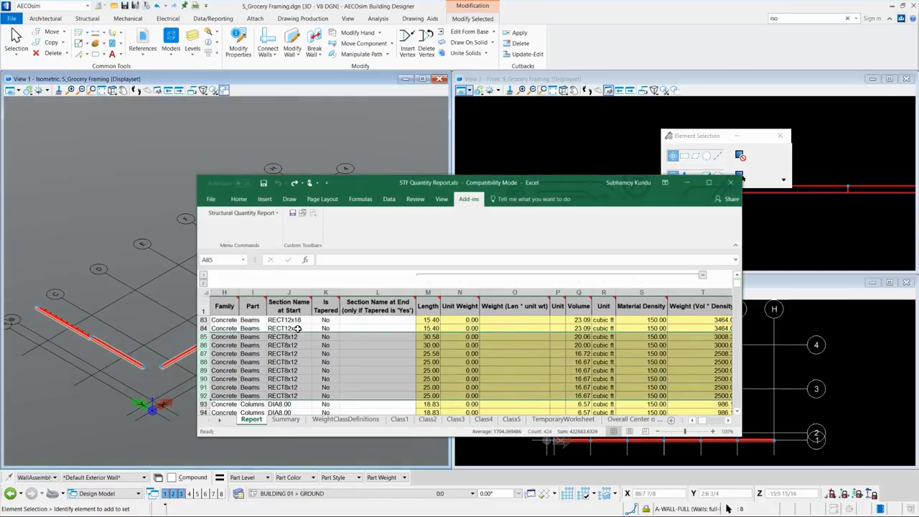
pyautogui.moveTo(300, 320); pyautogui.dragTo(313, 399)
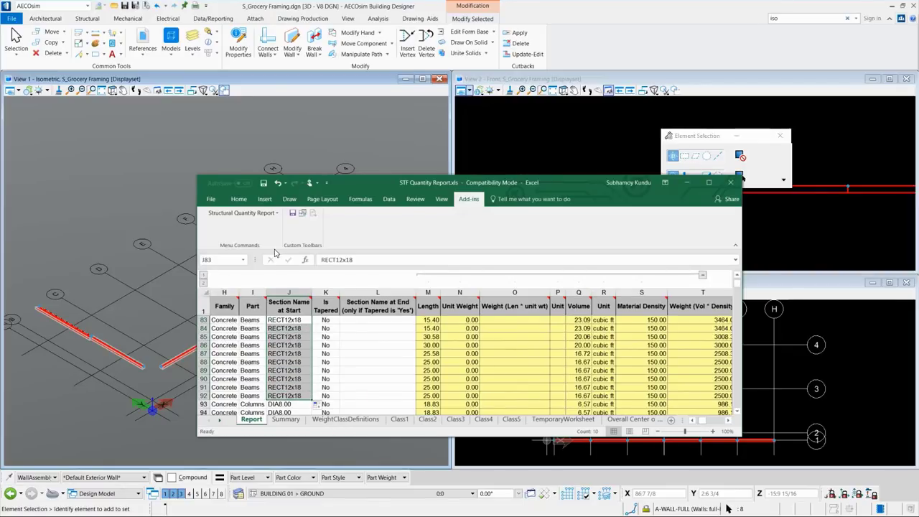
pyautogui.click(271, 213)
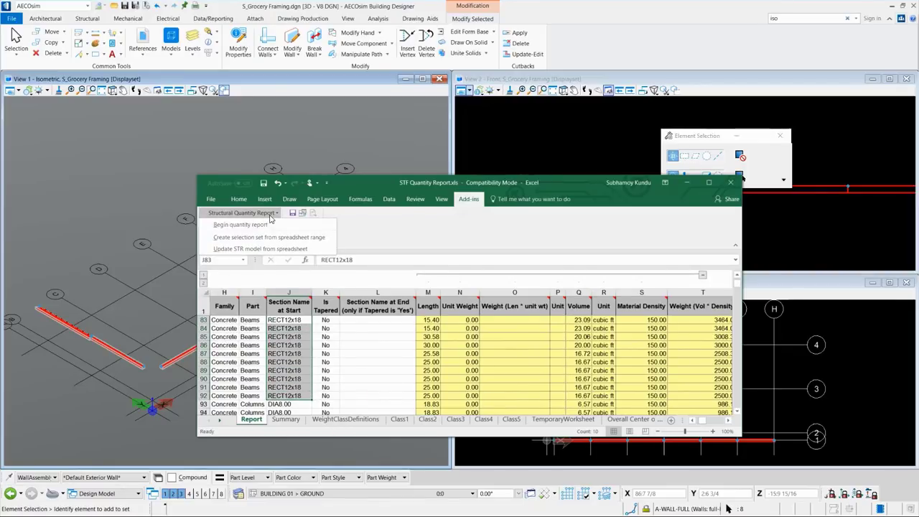
pyautogui.click(266, 249)
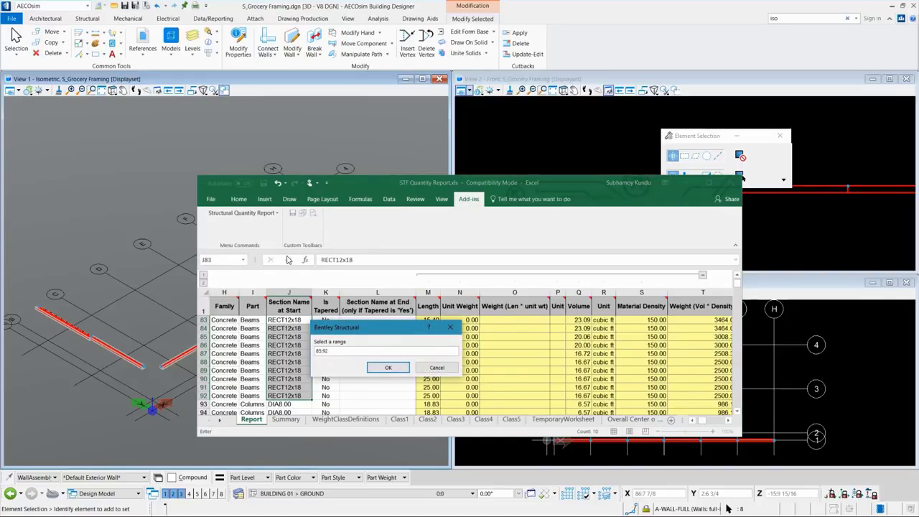
pyautogui.press('Return')
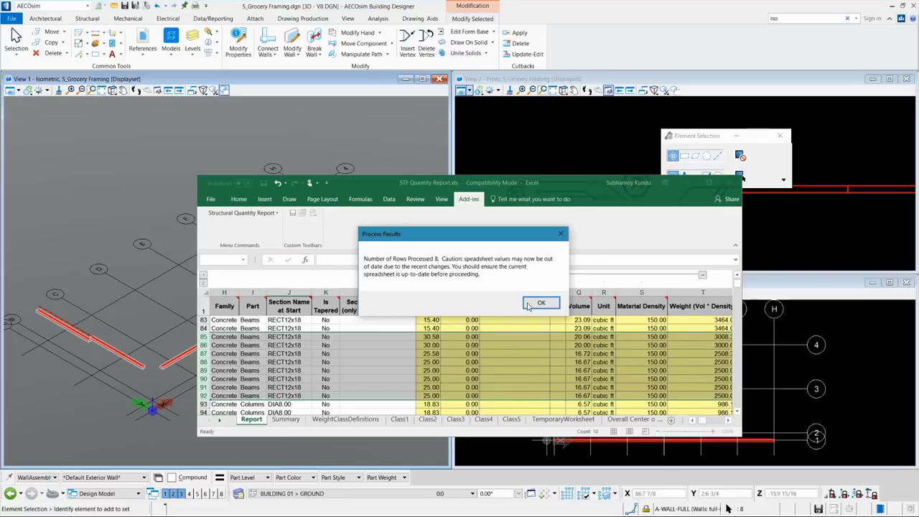
pyautogui.click(538, 303)
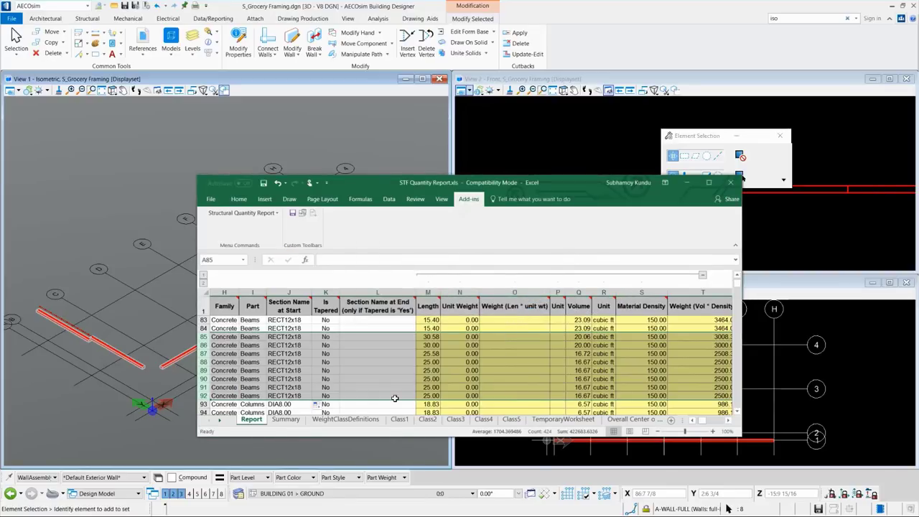
# Step: Return to AECOsim Building Designer and check the section name of the edge beam between grids D and E in its structural element info
pyautogui.click(147, 343)
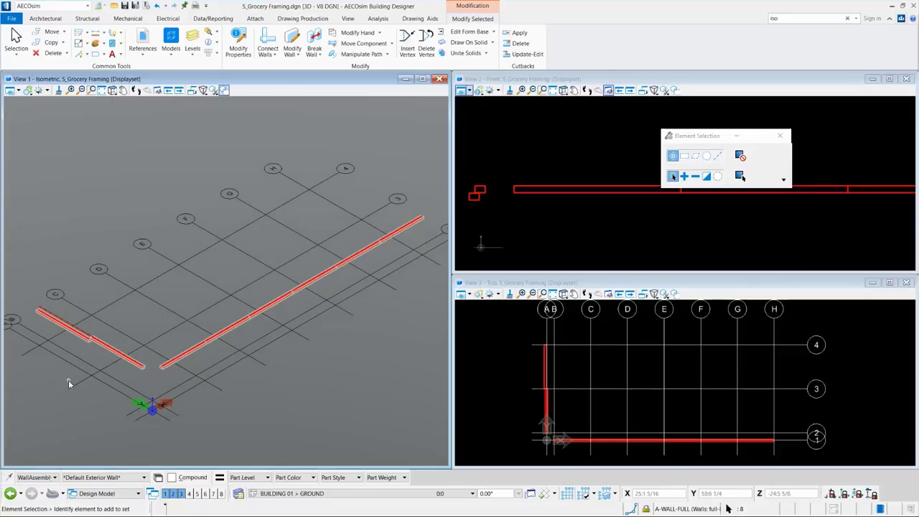
pyautogui.scroll(5, 214, 320)
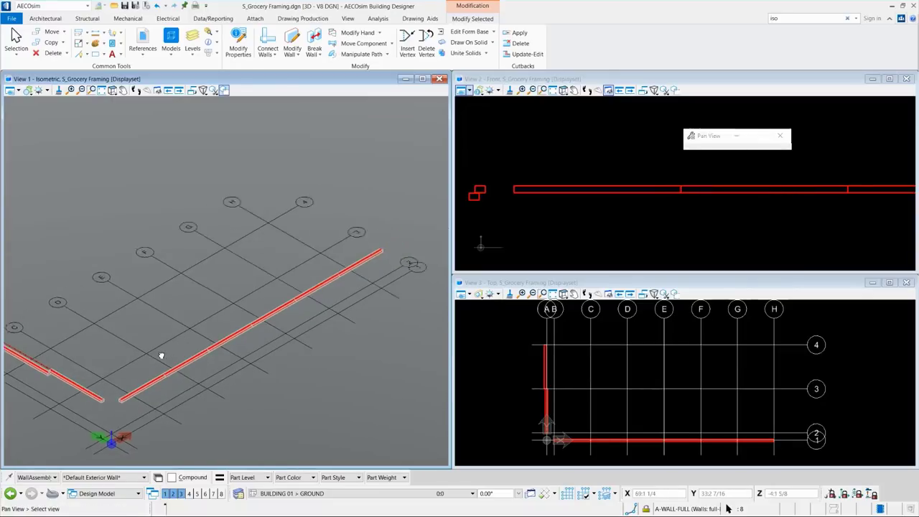
pyautogui.click(213, 320)
pyautogui.click(205, 295)
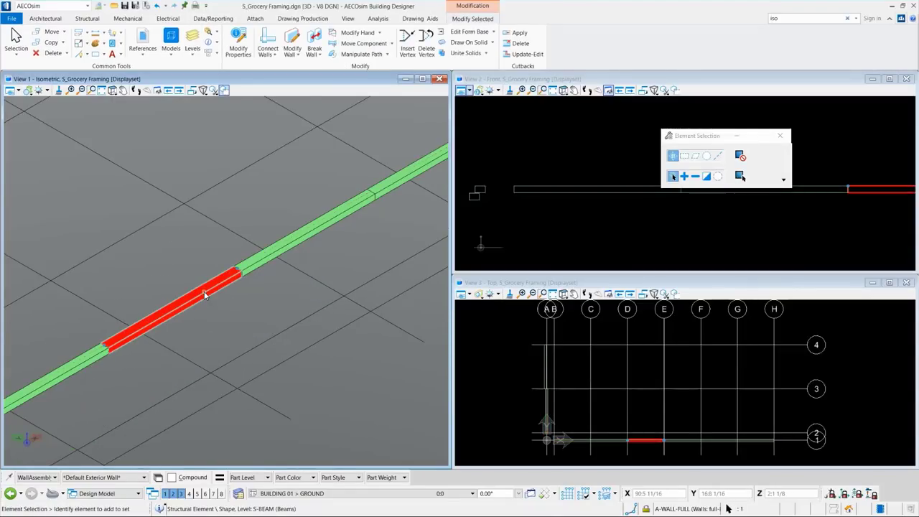
pyautogui.rightClick(206, 295)
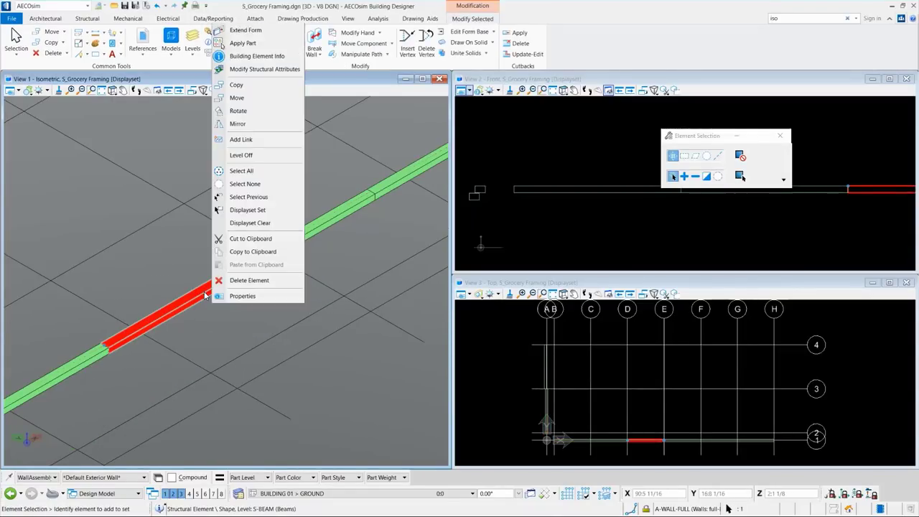
pyautogui.click(255, 56)
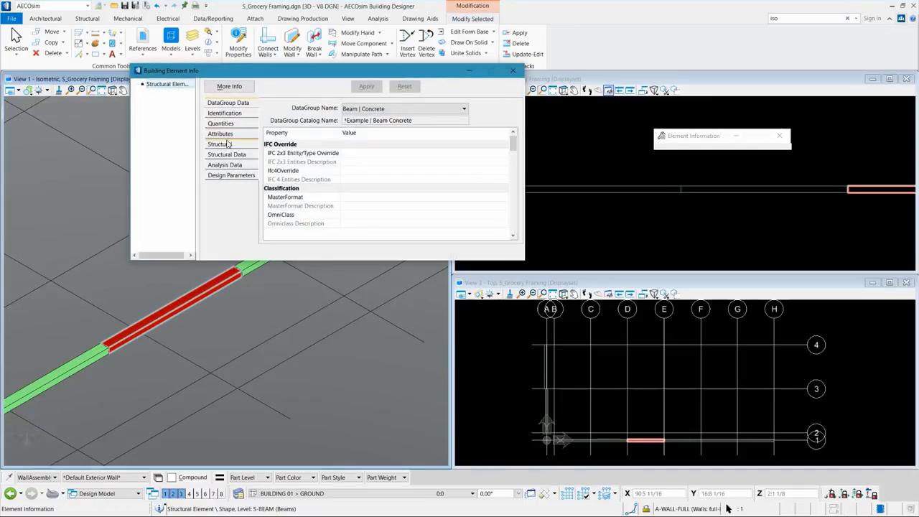
pyautogui.click(222, 144)
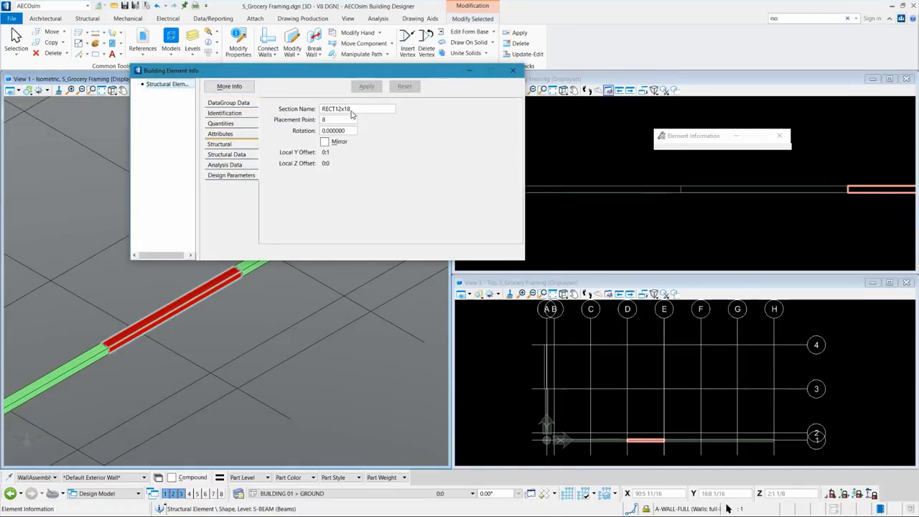
pyautogui.click(512, 70)
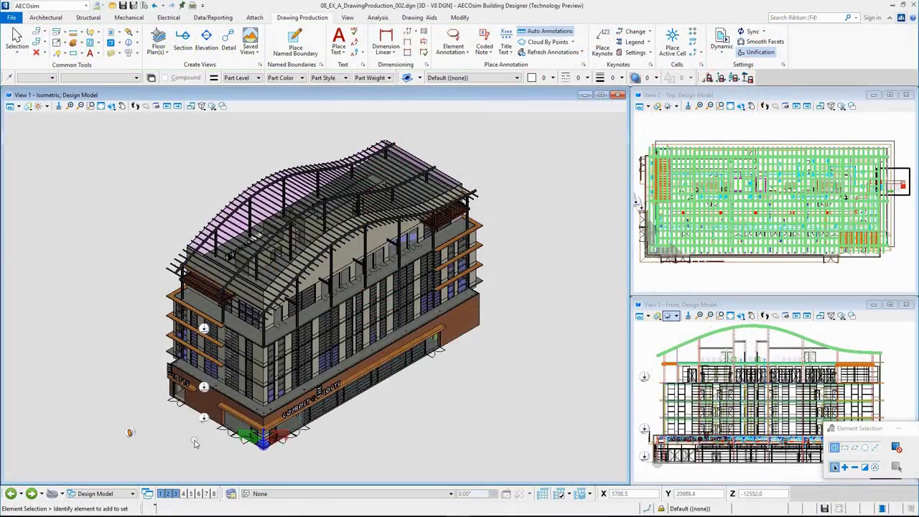
# Step: Open the EX DP A S GROCERY FLOOR PLAN 001 drawing from the lowest plan marker on the building model
pyautogui.click(205, 415)
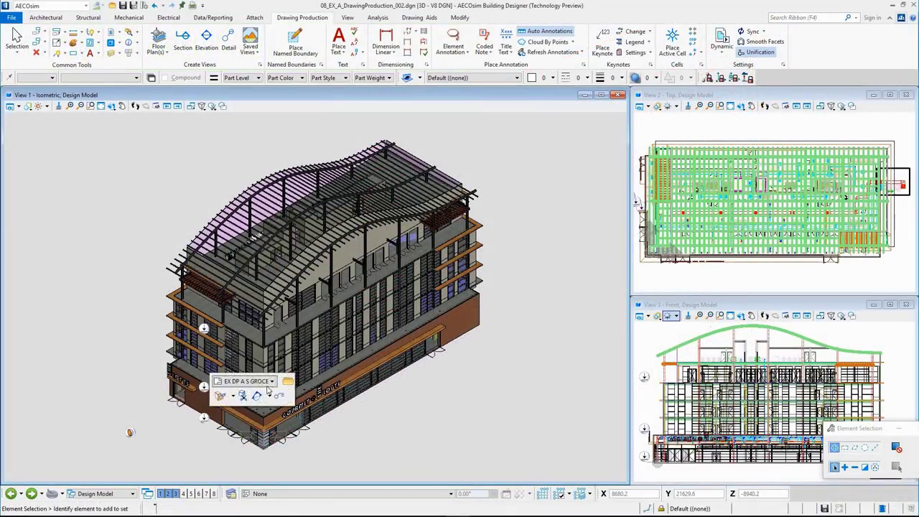
pyautogui.click(273, 382)
pyautogui.click(263, 410)
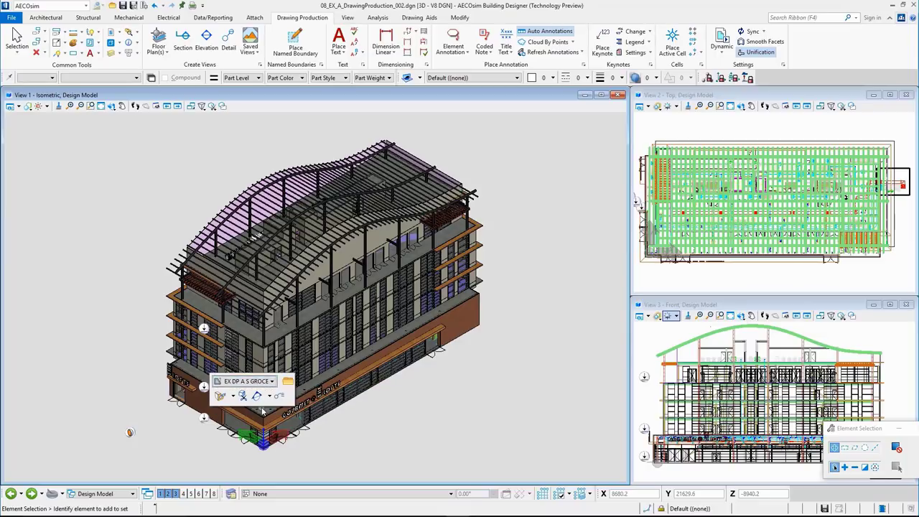
pyautogui.click(288, 381)
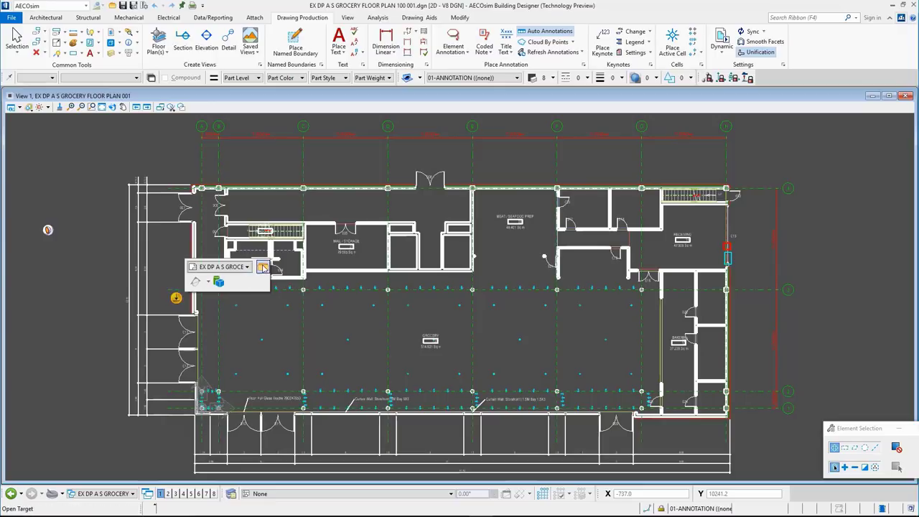
# Step: Open the floor plan's linked 200 001 sheet, and return to the 3D design model through the sheet's plan marker
pyautogui.click(263, 267)
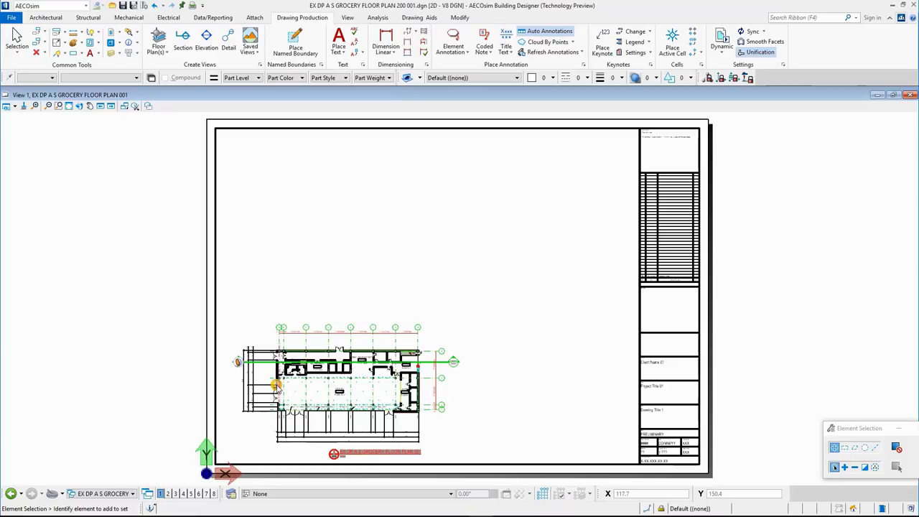
pyautogui.click(275, 386)
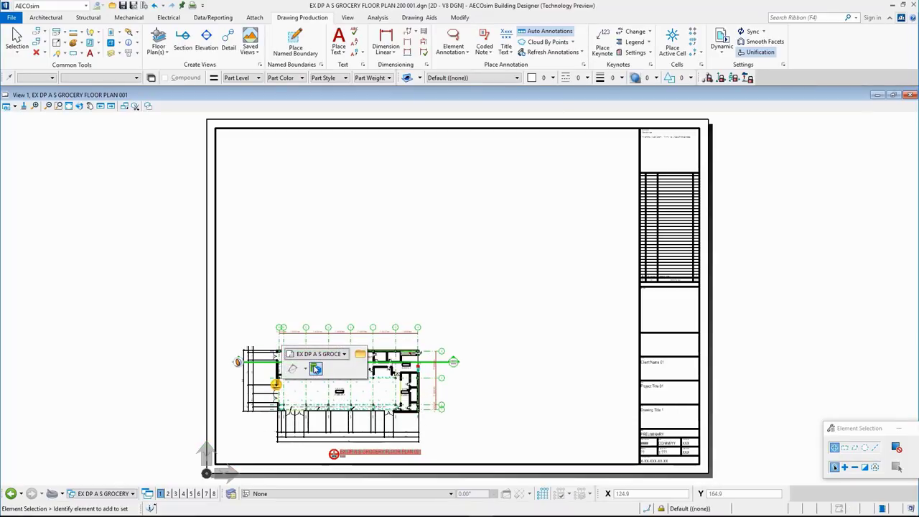
pyautogui.click(316, 369)
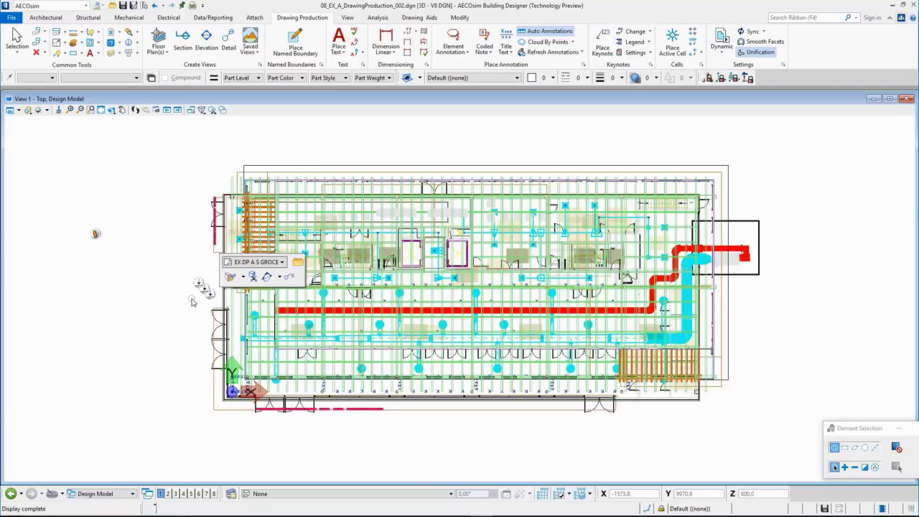
# Step: Show the design model in isometric view and apply the EXE DP A S SECTION LONGI AA 001 section from its marker
pyautogui.rightClick(192, 301)
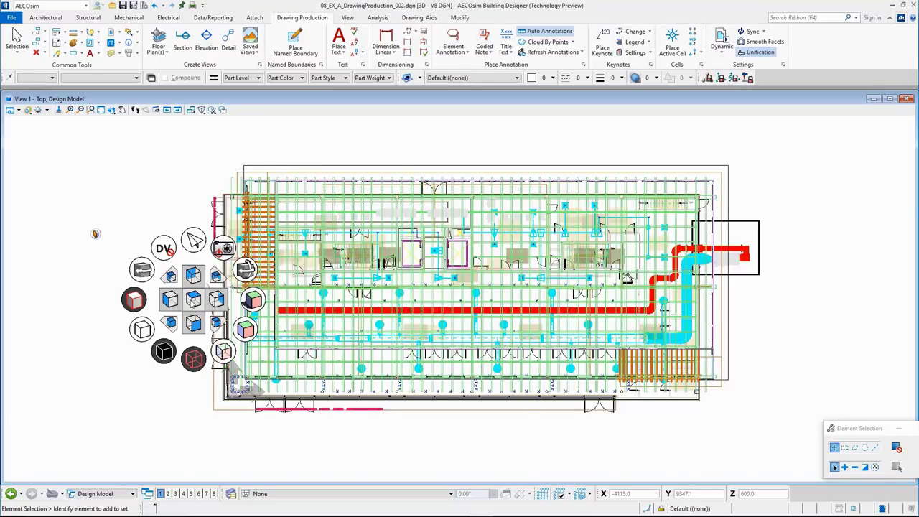
pyautogui.click(177, 316)
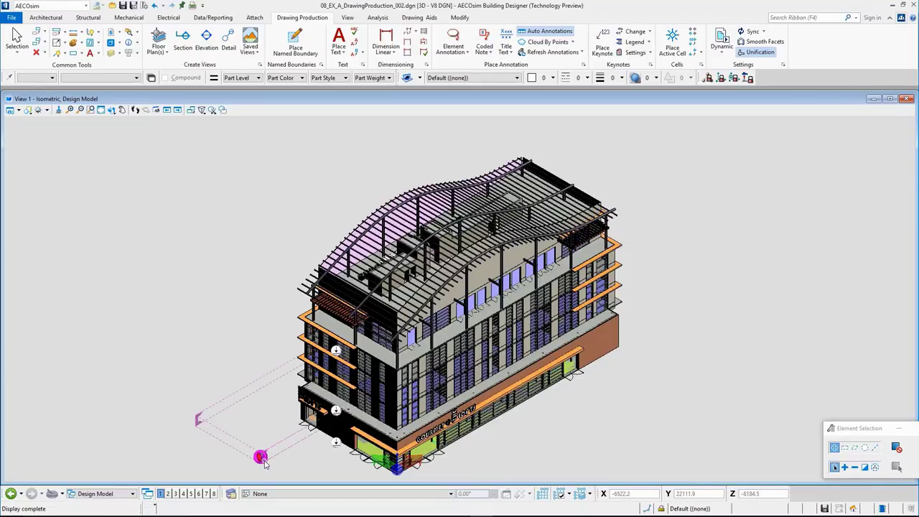
pyautogui.moveTo(260, 456)
pyautogui.click(303, 445)
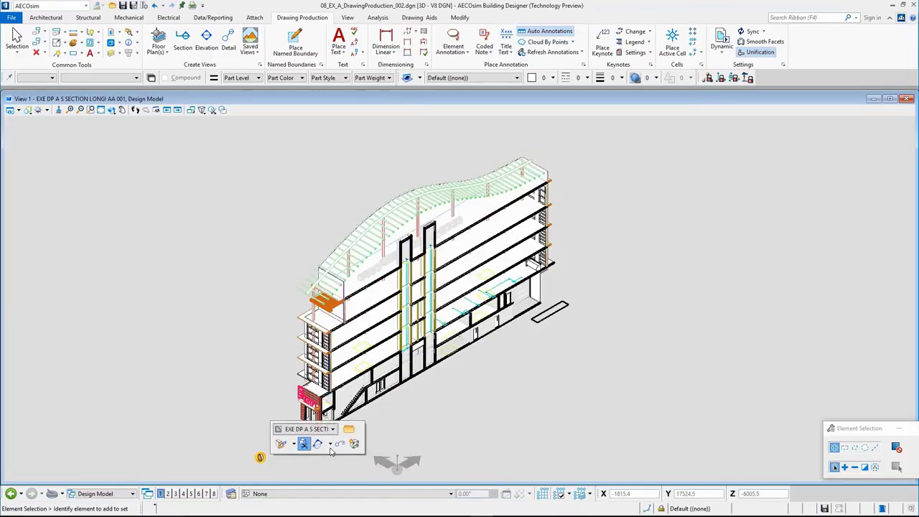
# Step: Turn the longitudinal section's sheet annotations on and off again, and toggle off the section display on the model
pyautogui.click(341, 445)
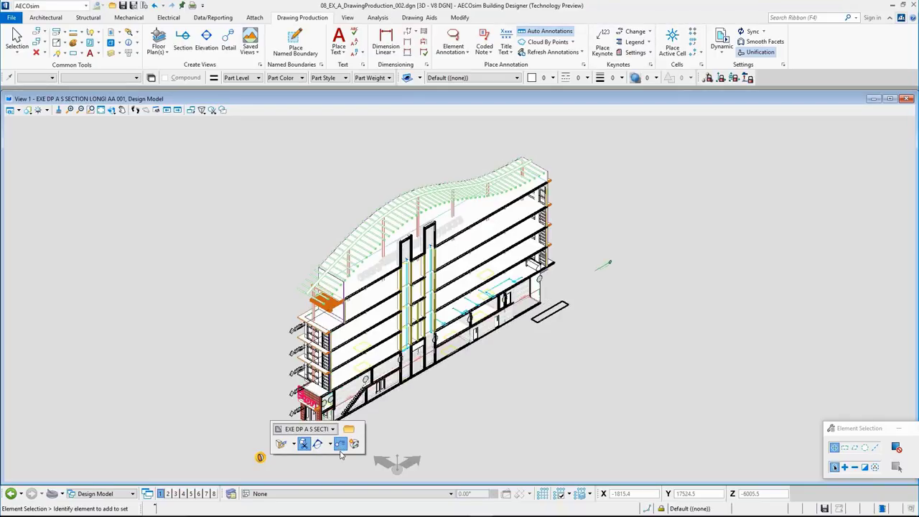
pyautogui.click(342, 446)
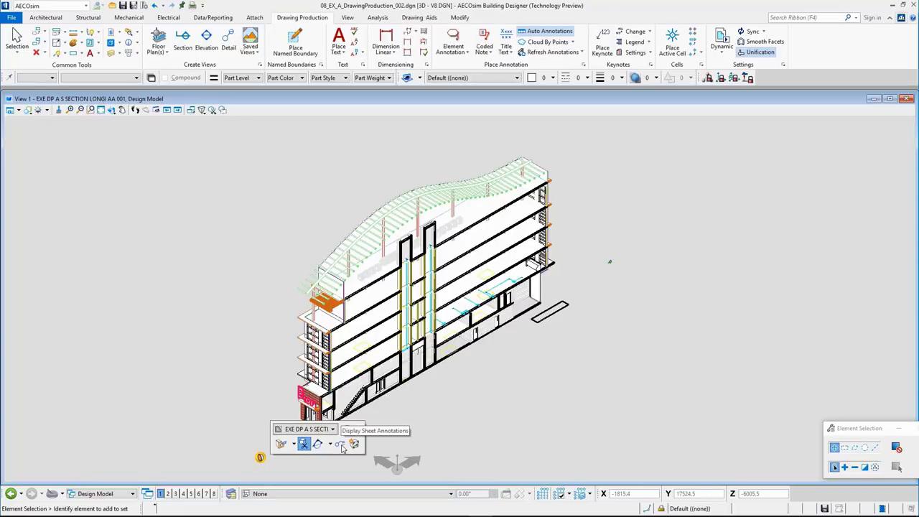
pyautogui.click(304, 444)
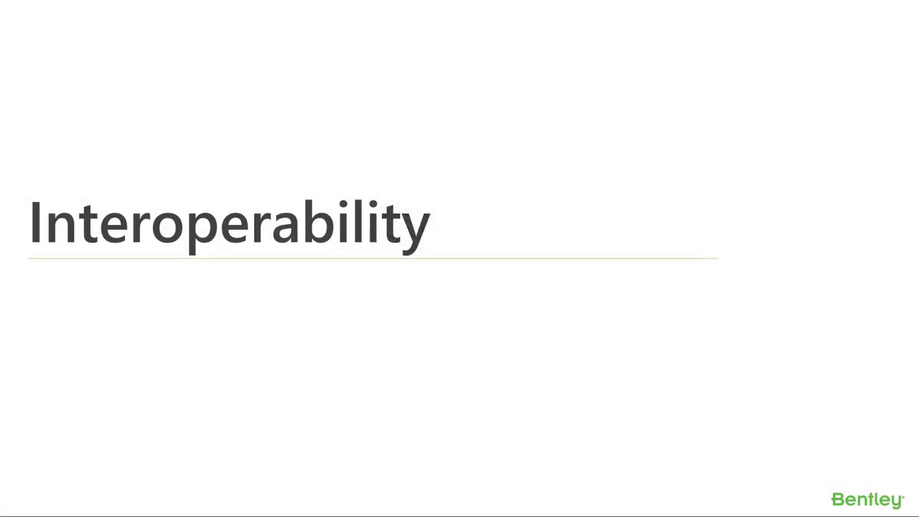
pyautogui.press('Right')
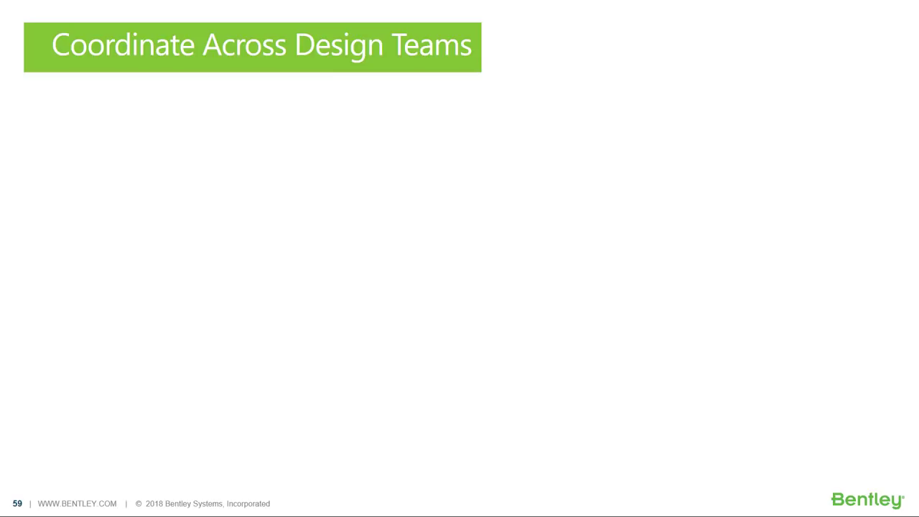